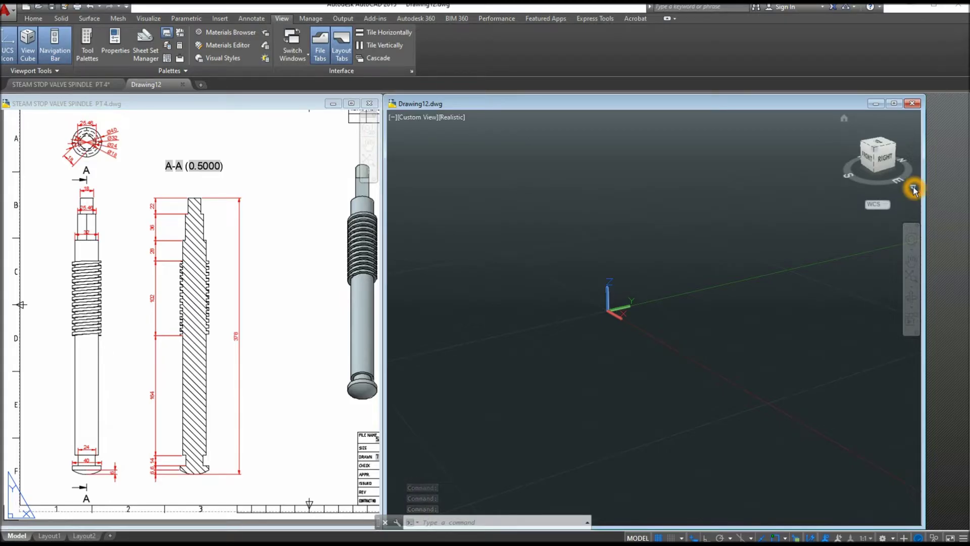
Switch the Drawing12 view to parallel projection and widen its drawing window
left_click(913, 190)
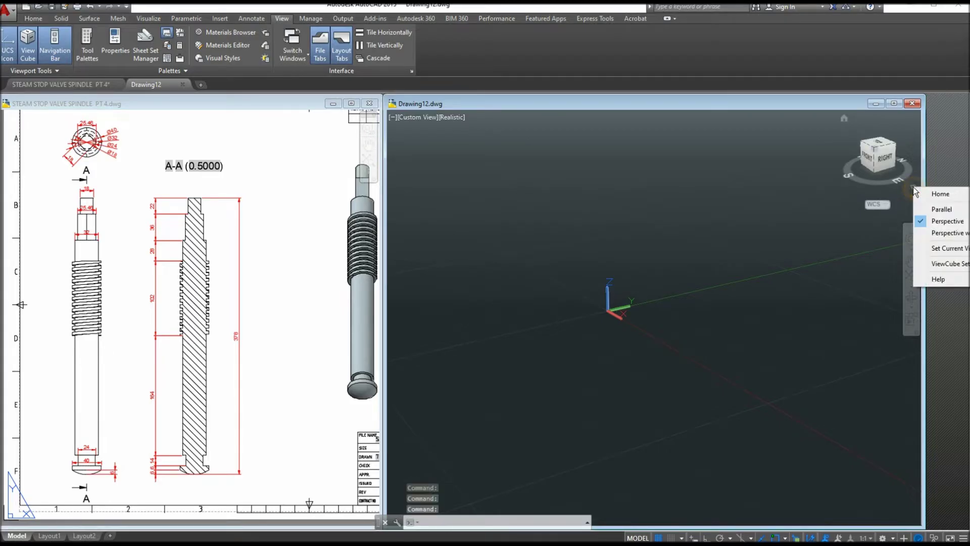
left_click(942, 210)
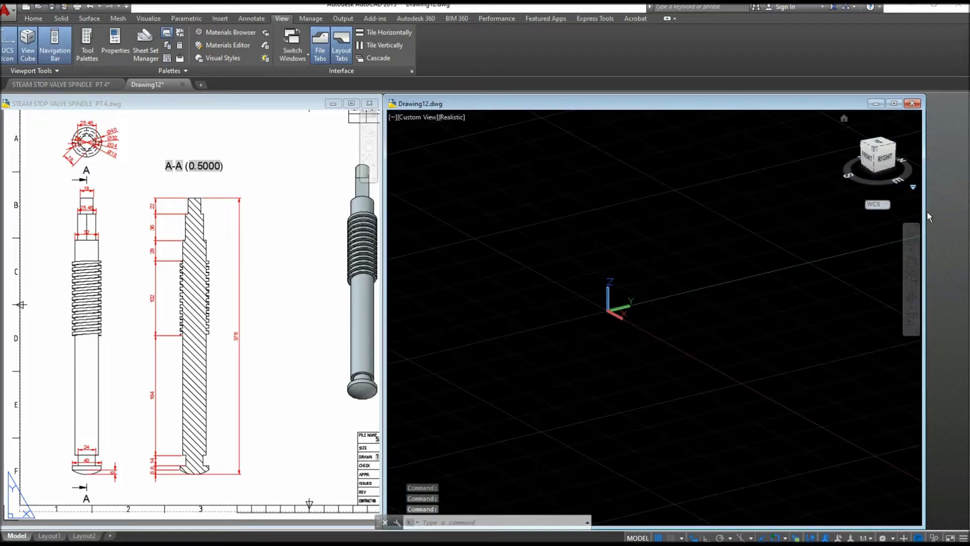
left_click_drag(924, 212, 964, 212)
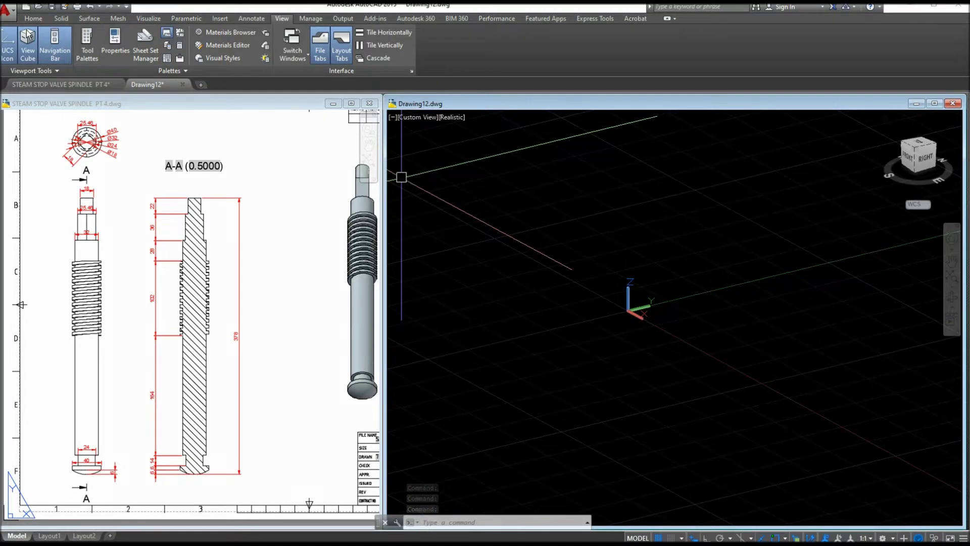
Create a new layer in Drawing12, set its index color to red and make it the current layer
left_click(32, 20)
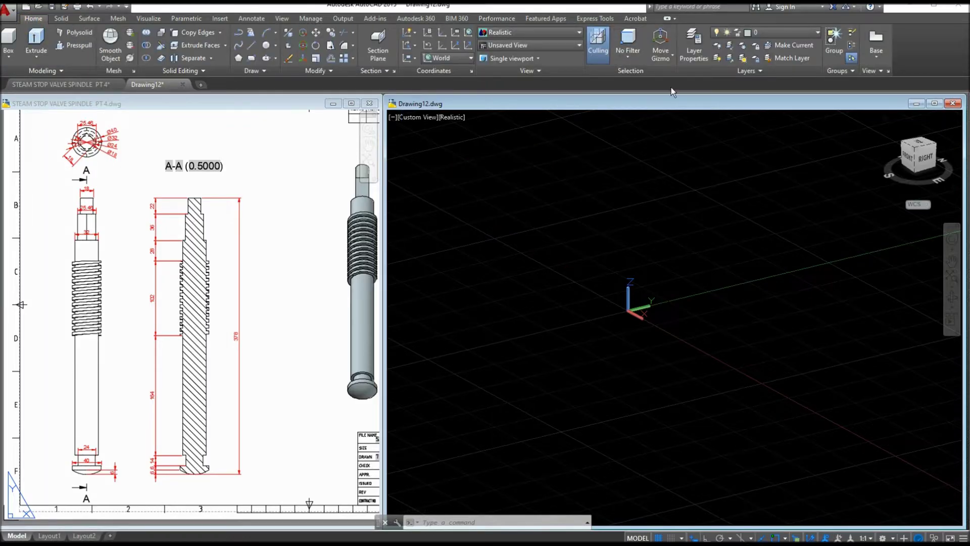
left_click(696, 59)
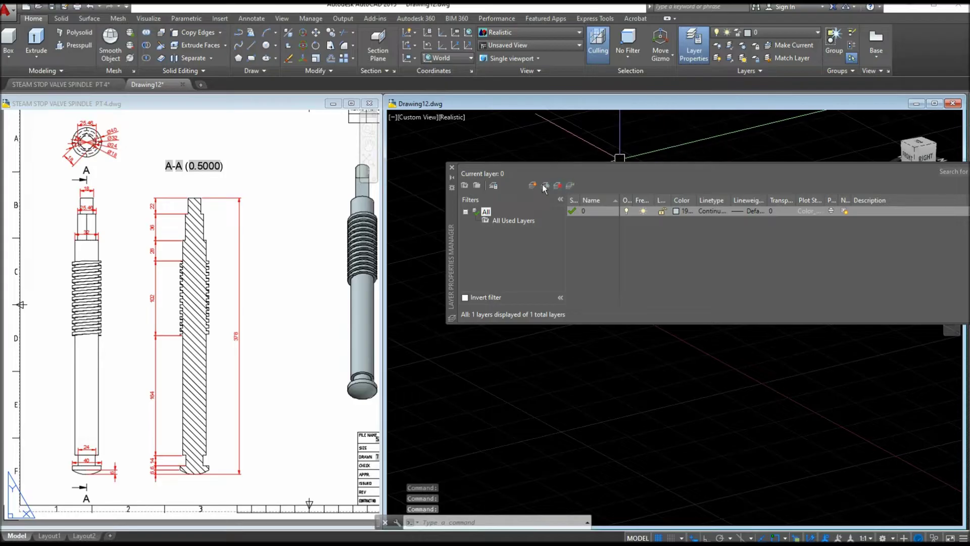
left_click(536, 187)
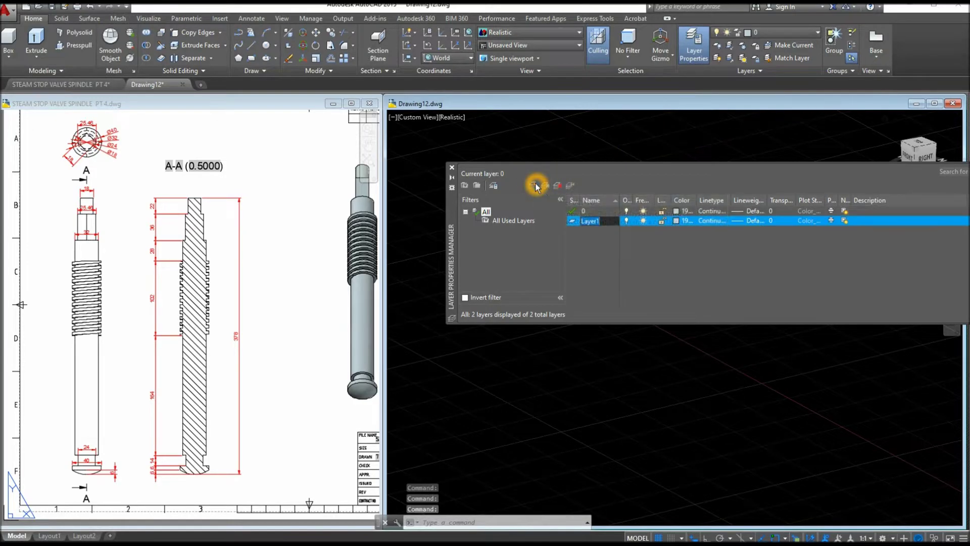
left_click(676, 222)
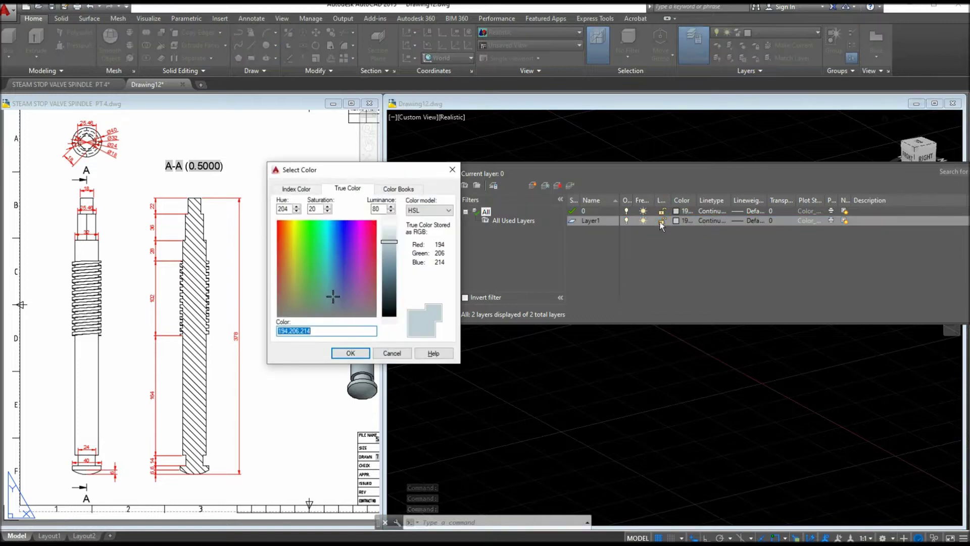
left_click(297, 189)
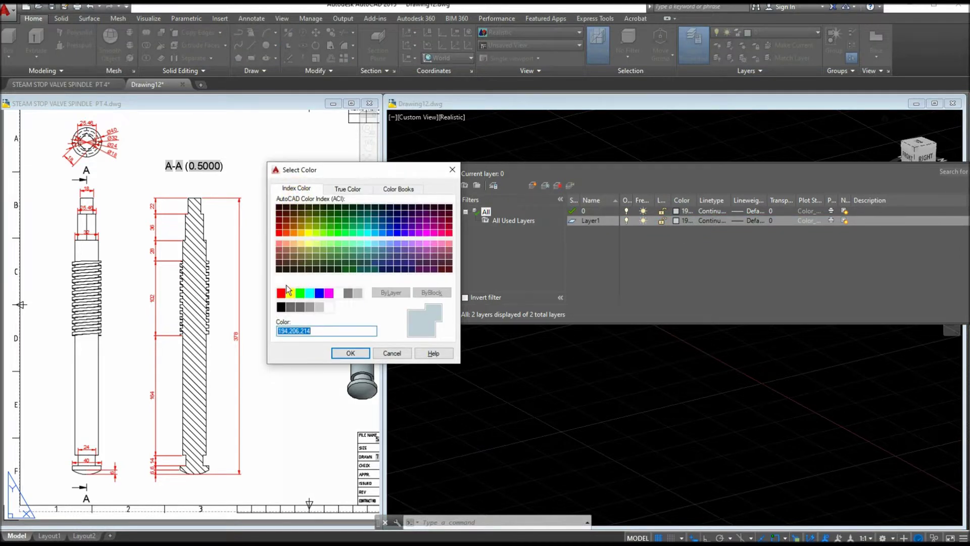
left_click(350, 354)
left_click(453, 170)
left_click(802, 33)
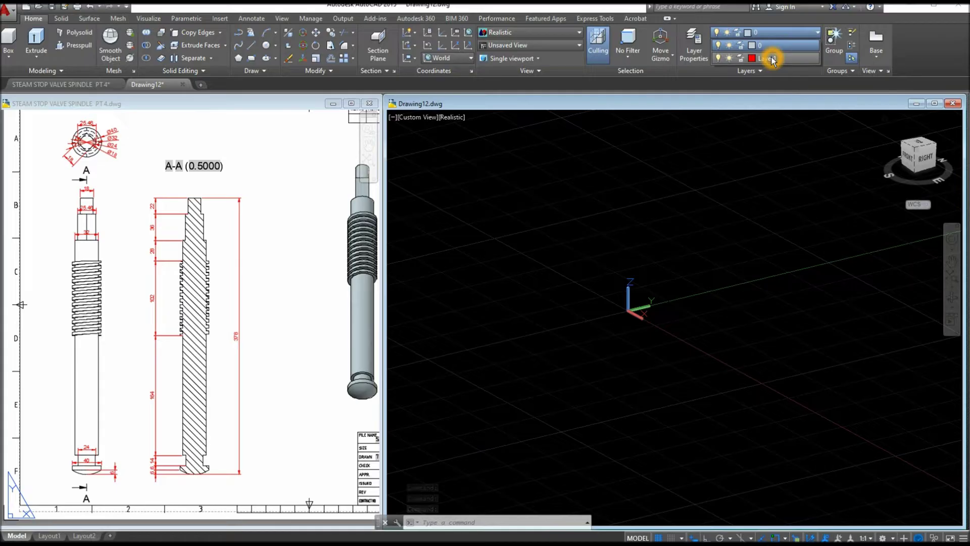
left_click(772, 60)
Check the spindle's overall length dimension on section A-A in the STEAM STOP VALVE SPINDLE PT 4 drawing
middle_click_drag(718, 243, 601, 248)
left_click(369, 103)
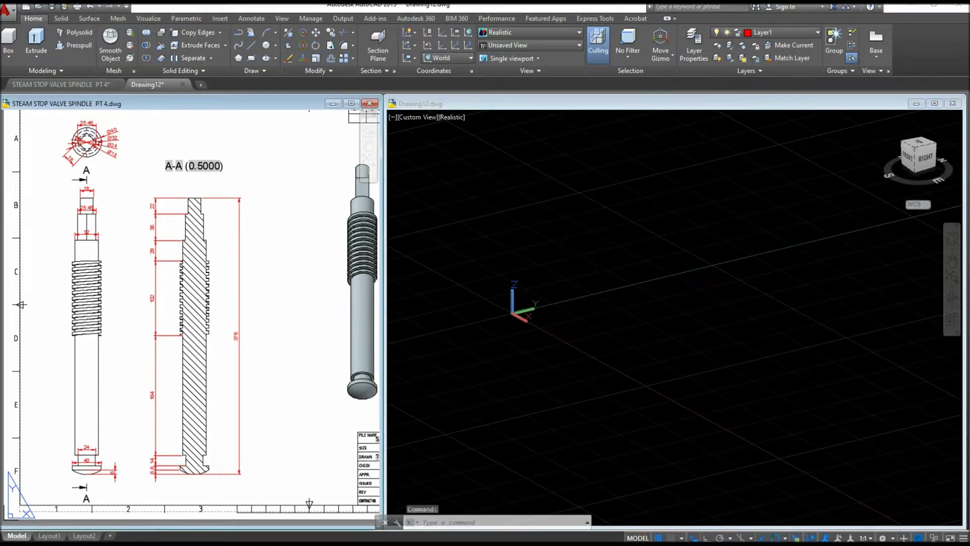
left_click(240, 436)
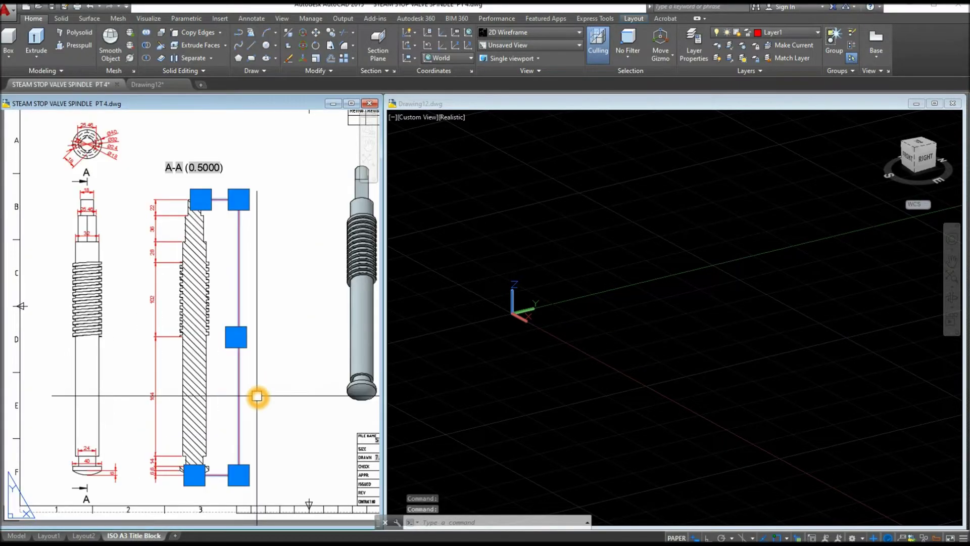
scroll(257, 397, "up", 3)
key("Escape")
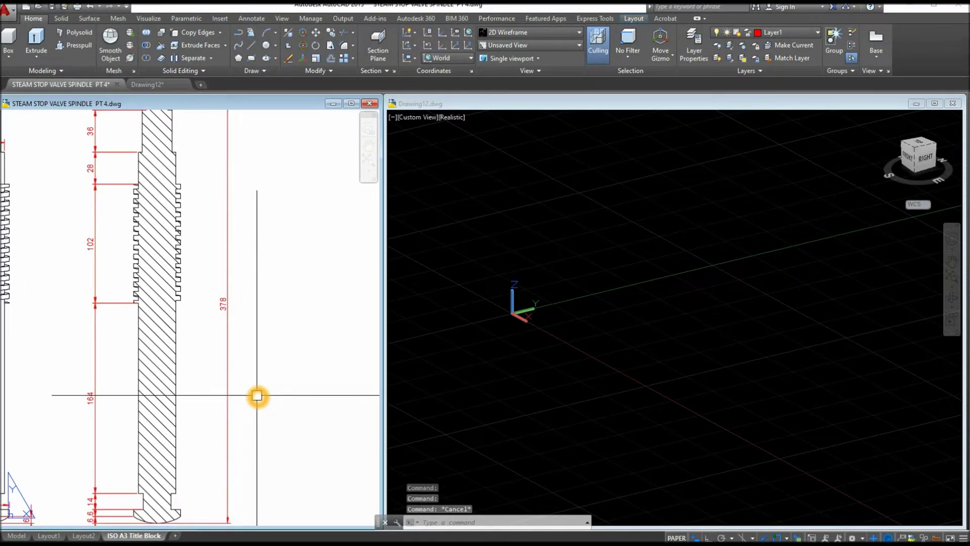
left_click(484, 394)
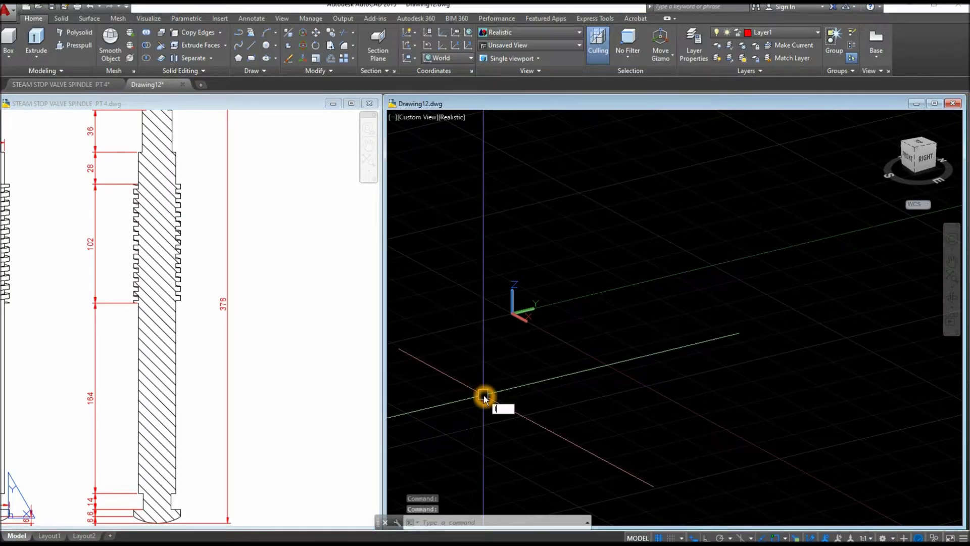
type("l")
key("Return")
left_click(609, 292)
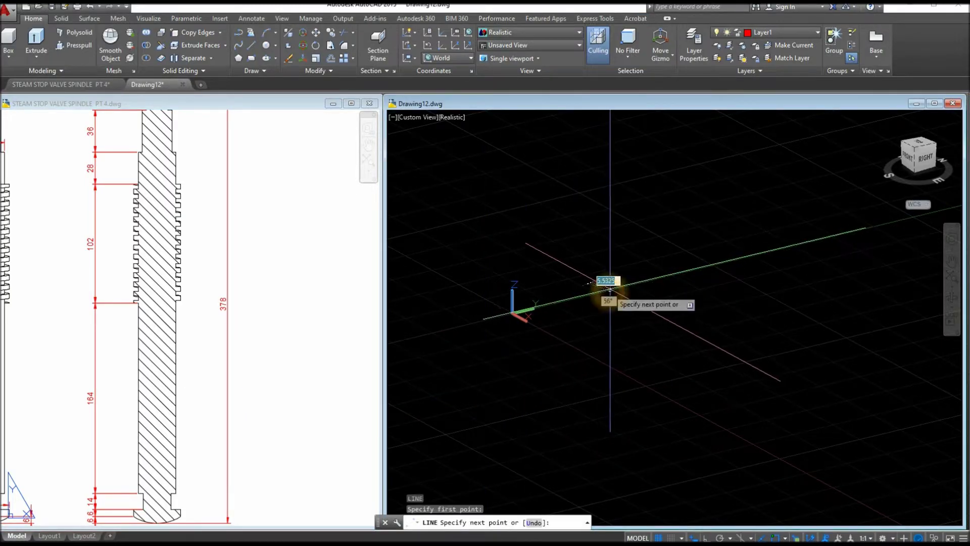
key("Escape")
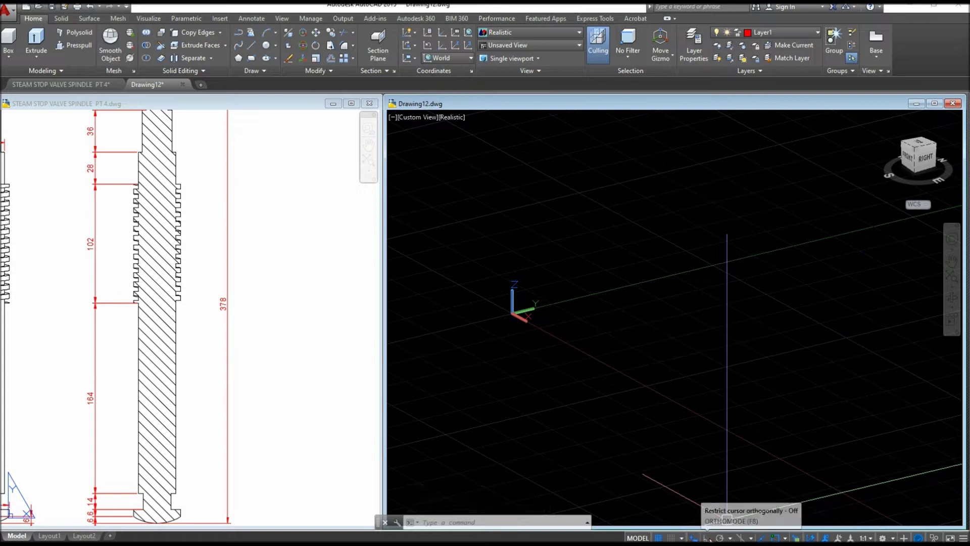
Turn on Ortho mode and draw a vertical centre line 378 long upward along Z in Drawing12
left_click(708, 538)
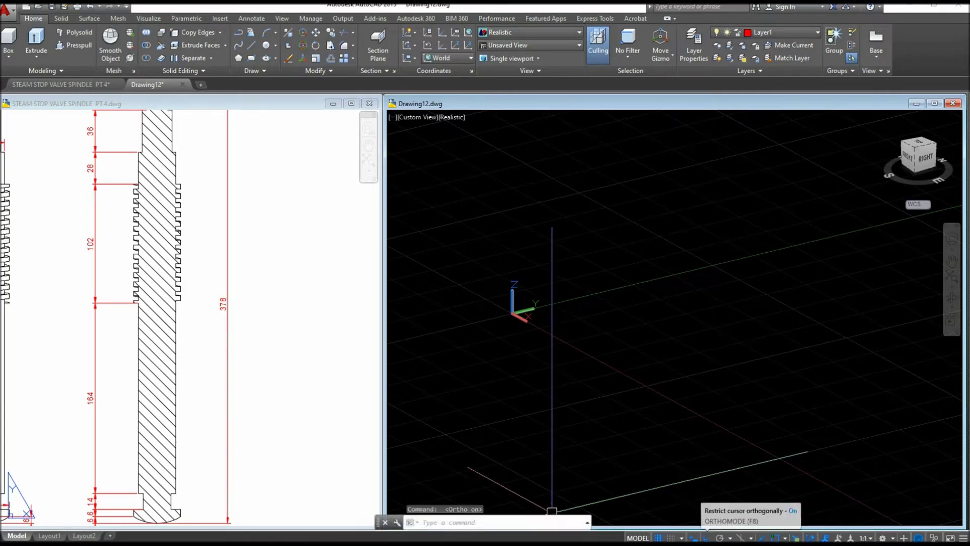
left_click(549, 377)
type("l")
key("space")
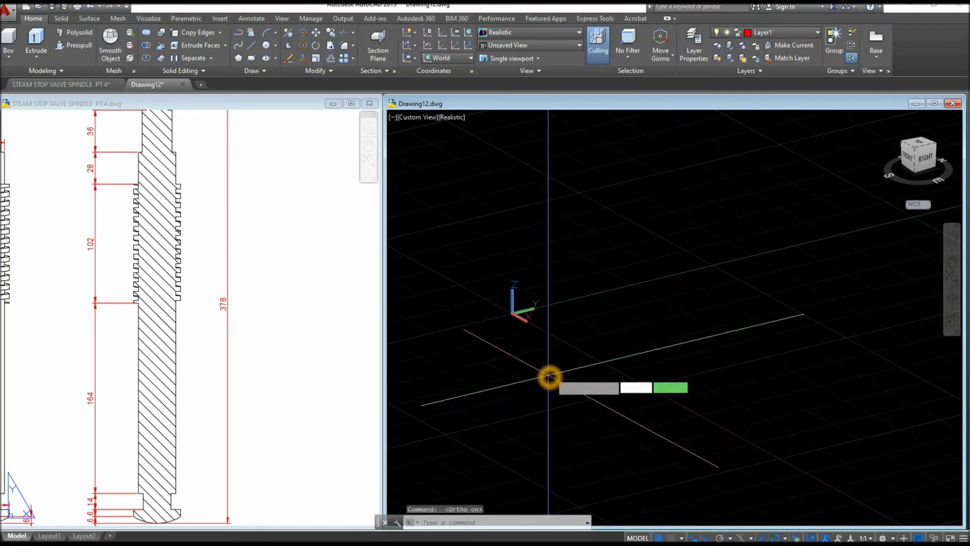
left_click(572, 303)
left_click(589, 157)
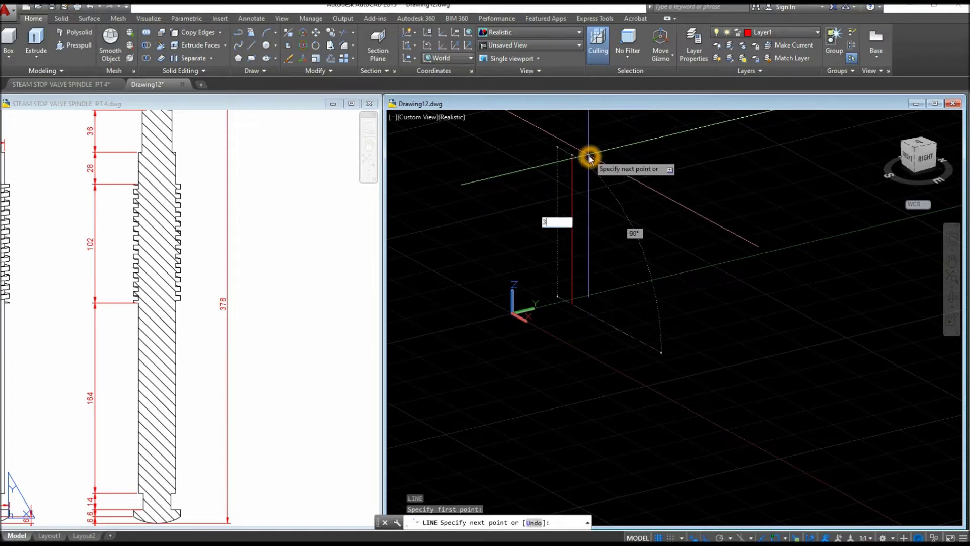
type("378")
key("Return")
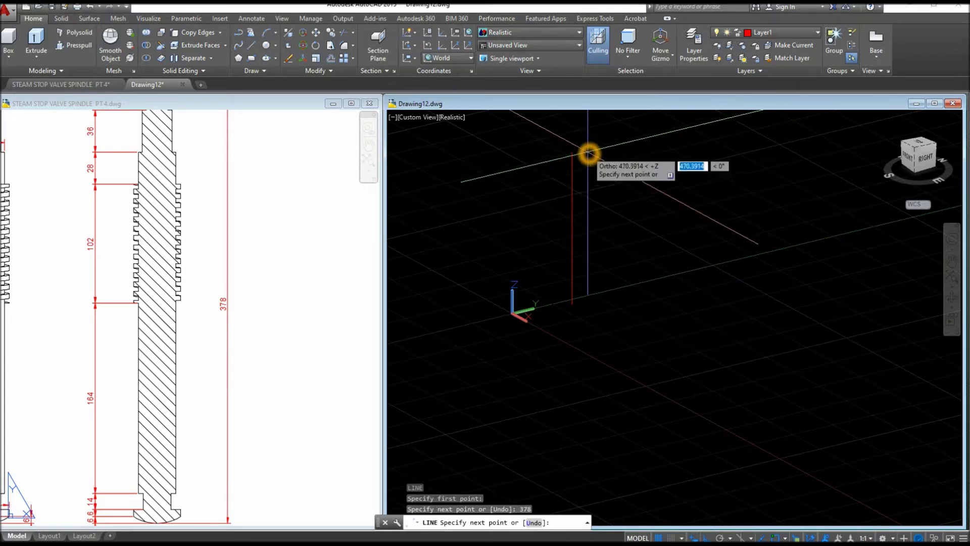
right_click(663, 173)
left_click(674, 178)
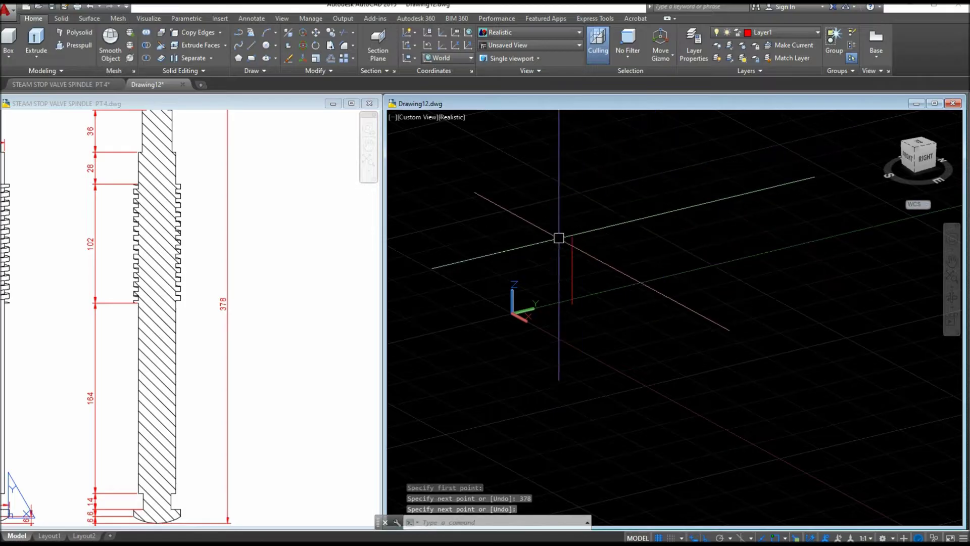
left_click(573, 243)
key("Escape")
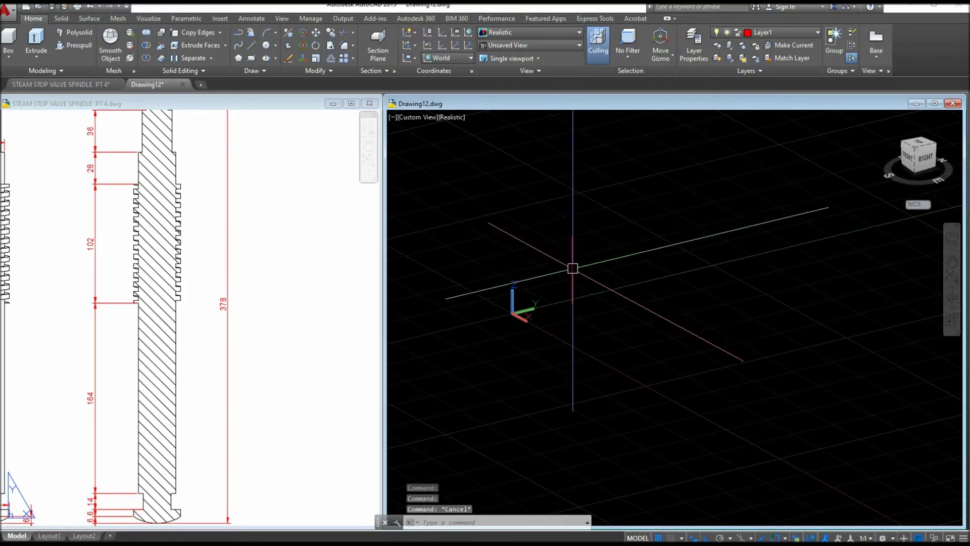
middle_click_drag(573, 261, 574, 273)
Examine the width and length dimensions of the spindle's top end in the STEAM STOP VALVE SPINDLE PT 4 drawing
left_click(301, 279)
scroll(301, 275, "down", 2)
middle_click_drag(301, 276, 289, 326)
scroll(243, 335, "up", 1)
scroll(275, 336, "down", 1)
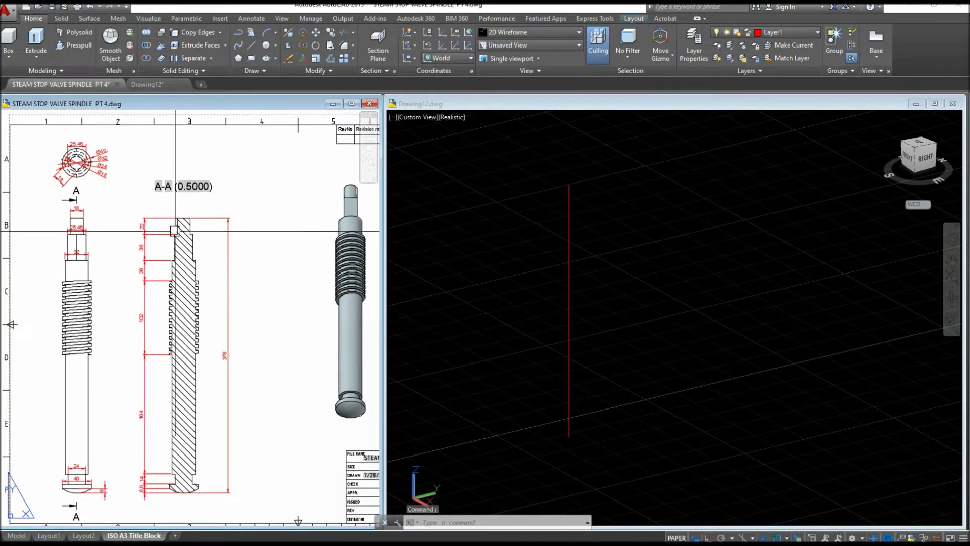
scroll(161, 234, "up", 2)
left_click(138, 219)
key("Escape")
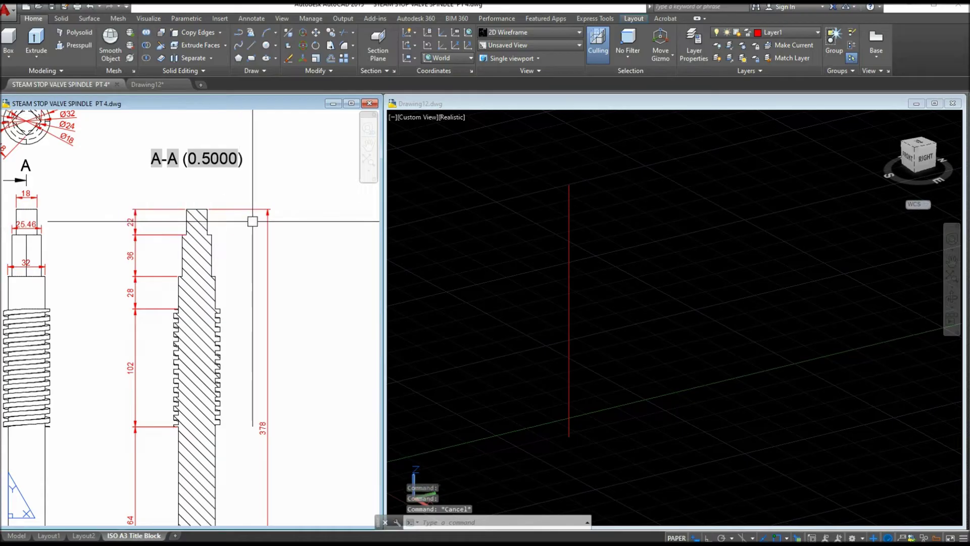
left_click(84, 225)
middle_click_drag(77, 226, 128, 233)
Make layer 0 current in Drawing12 and draw an 18-diameter circle centred on the upper end of the red line
left_click(537, 238)
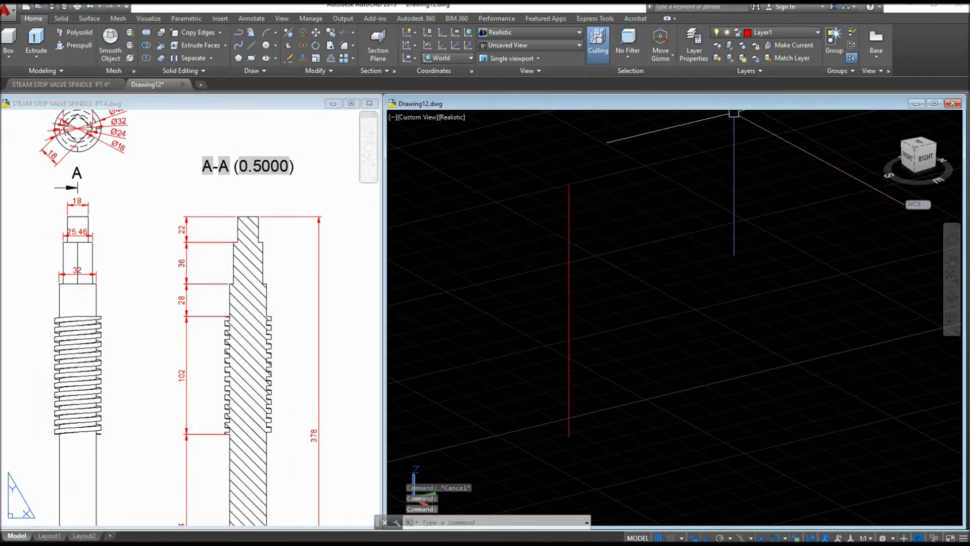
left_click(803, 36)
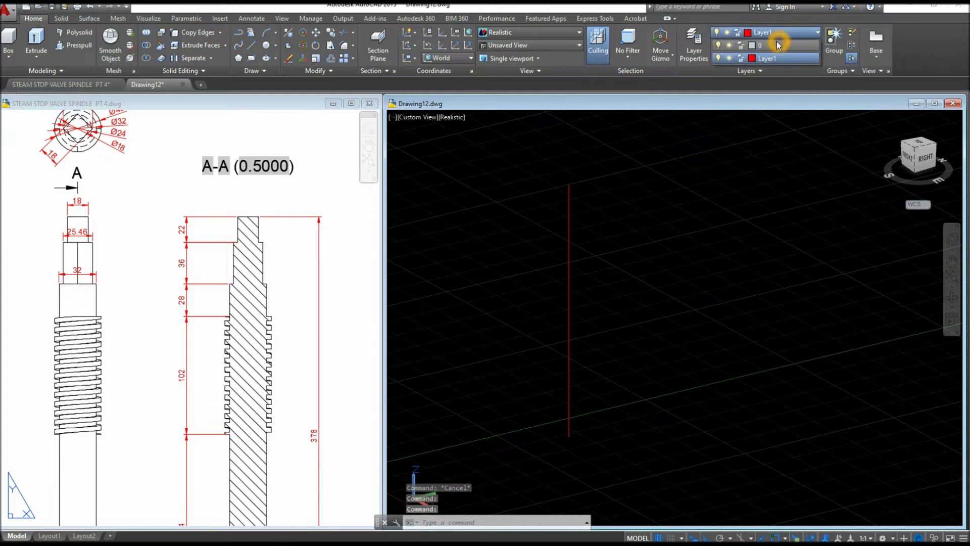
left_click(778, 45)
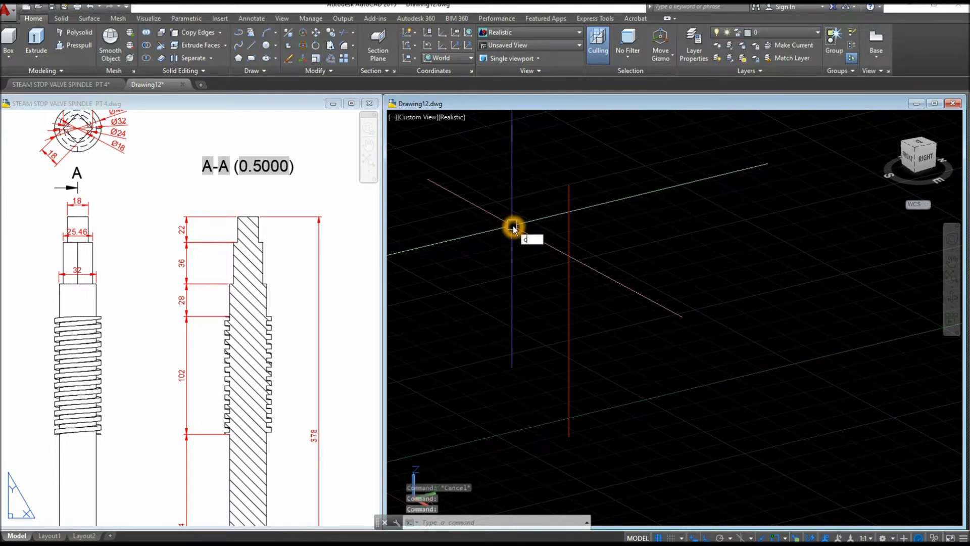
type("c")
key("Return")
left_click(569, 185)
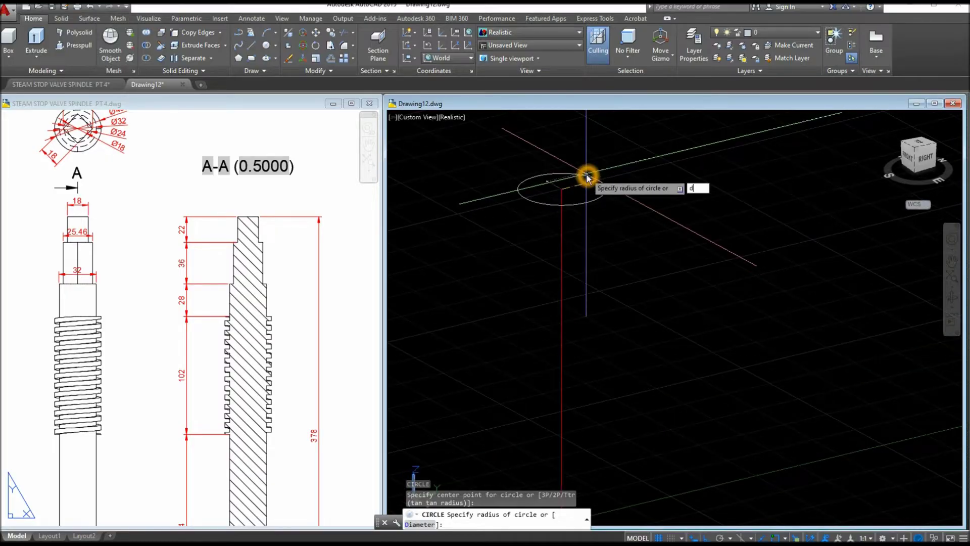
type("d")
key("Return")
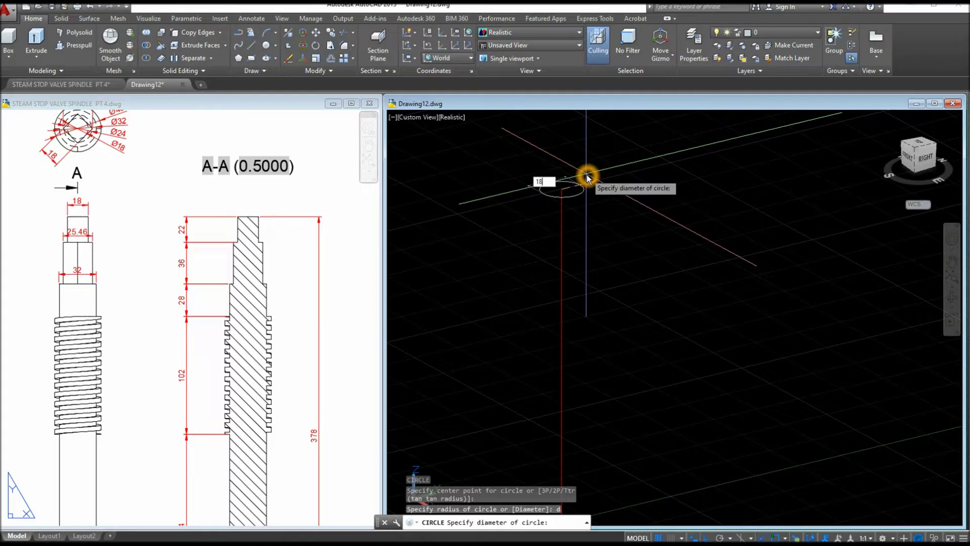
key("Return")
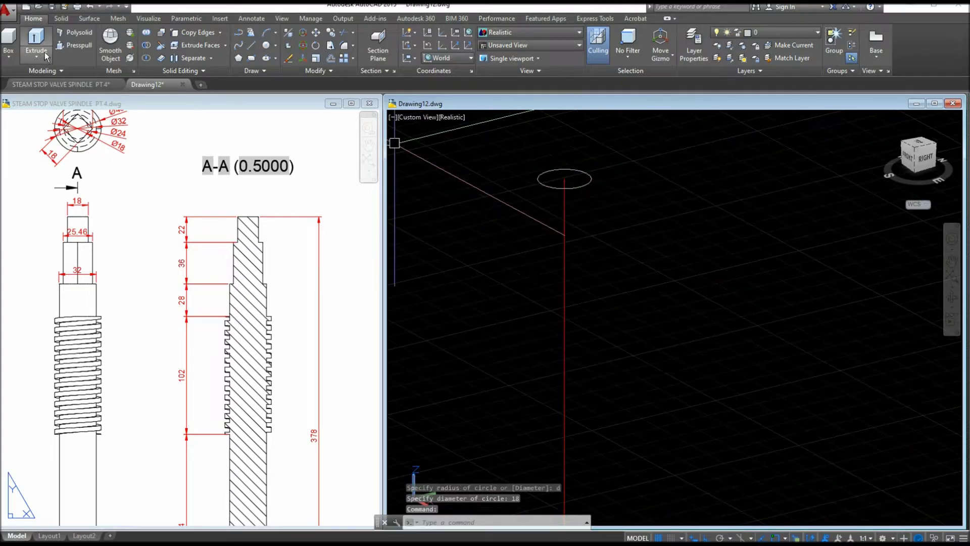
Extrude the 18-diameter circle 22 downward along the red line as a solid
left_click(36, 51)
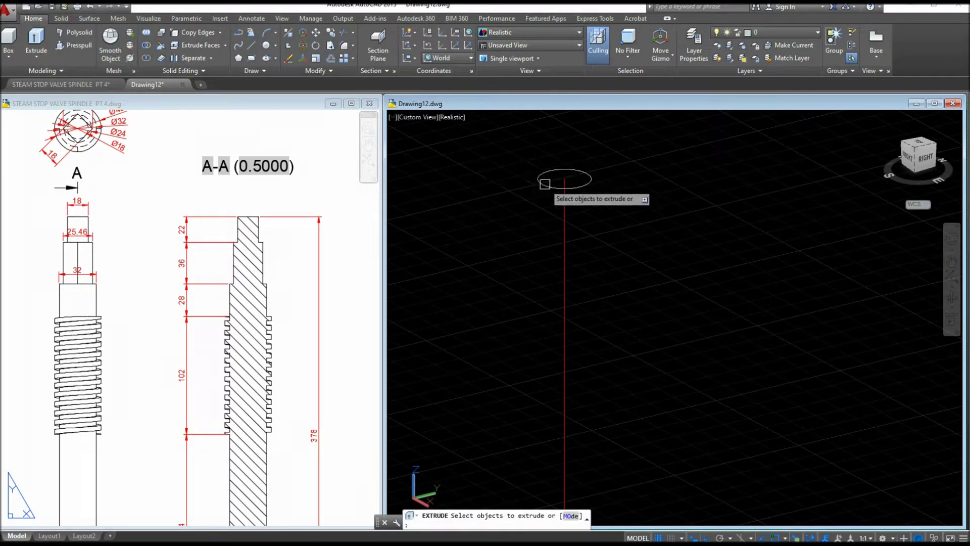
left_click(539, 178)
right_click(508, 183)
left_click(520, 191)
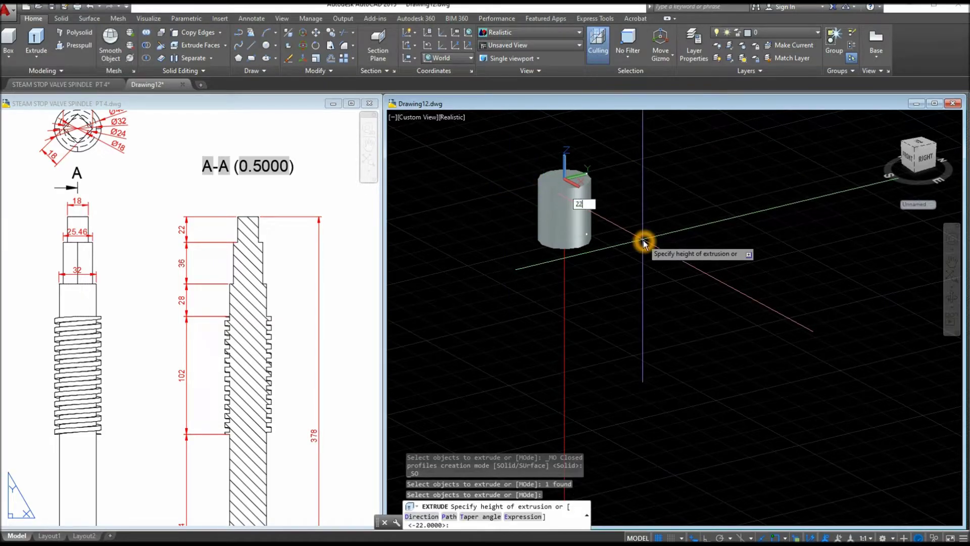
key("Return")
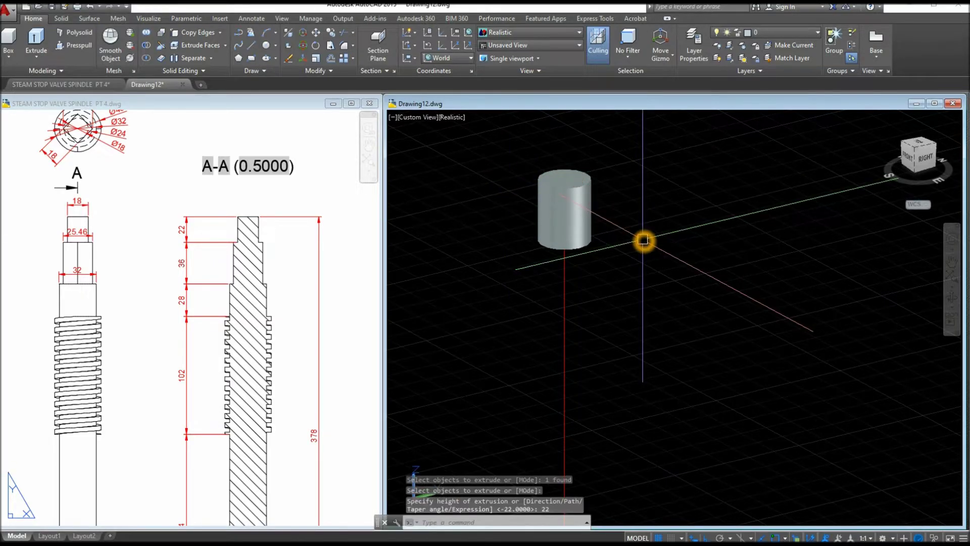
Examine the dimensions of the square section below the top end in the STEAM STOP VALVE SPINDLE PT 4 drawing
left_click(292, 259)
scroll(242, 266, "down", 3)
scroll(221, 265, "up", 2)
scroll(220, 265, "up", 2)
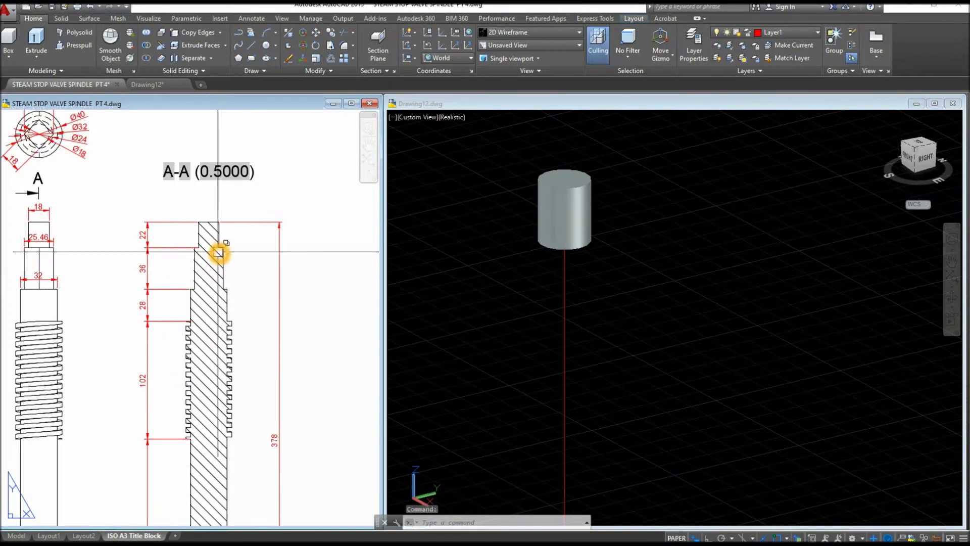
middle_click_drag(207, 277, 336, 277)
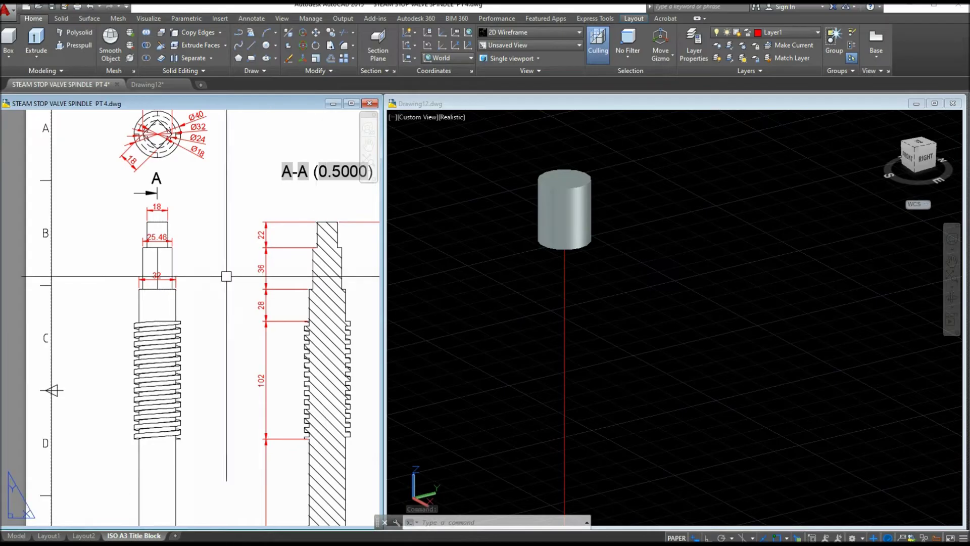
scroll(157, 265, "up", 2)
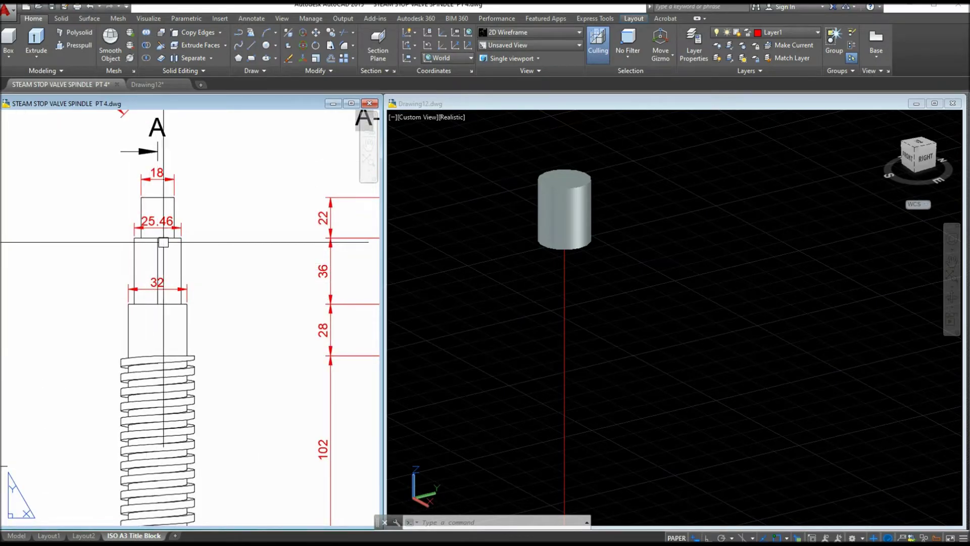
In Drawing12, switch to the Bottom view and draw a 9-radius circle centred on the cylinder's lower face
left_click(598, 280)
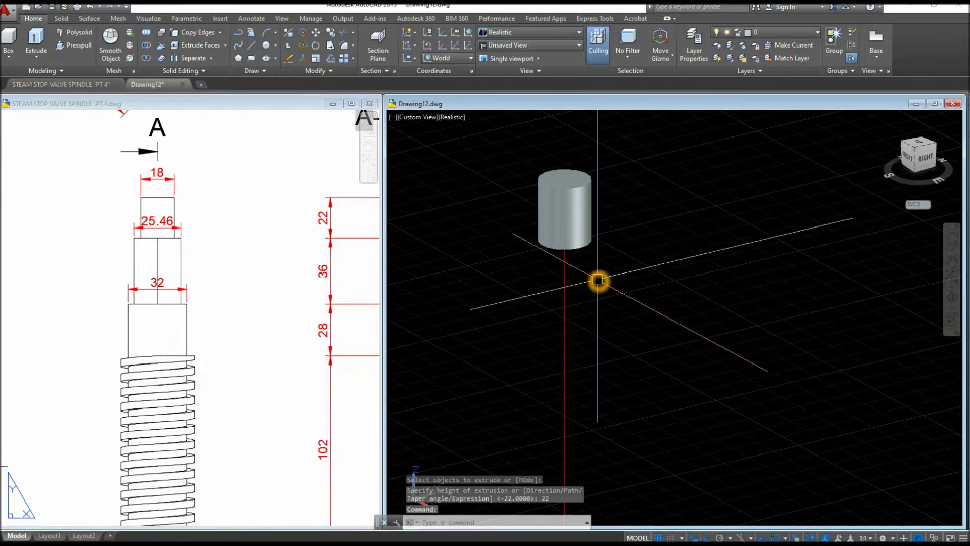
left_click(416, 122)
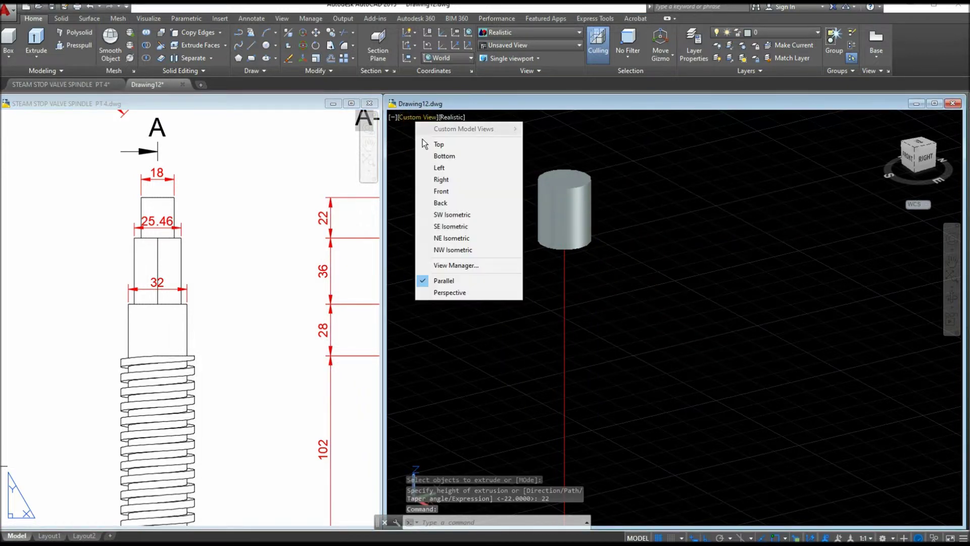
left_click(450, 156)
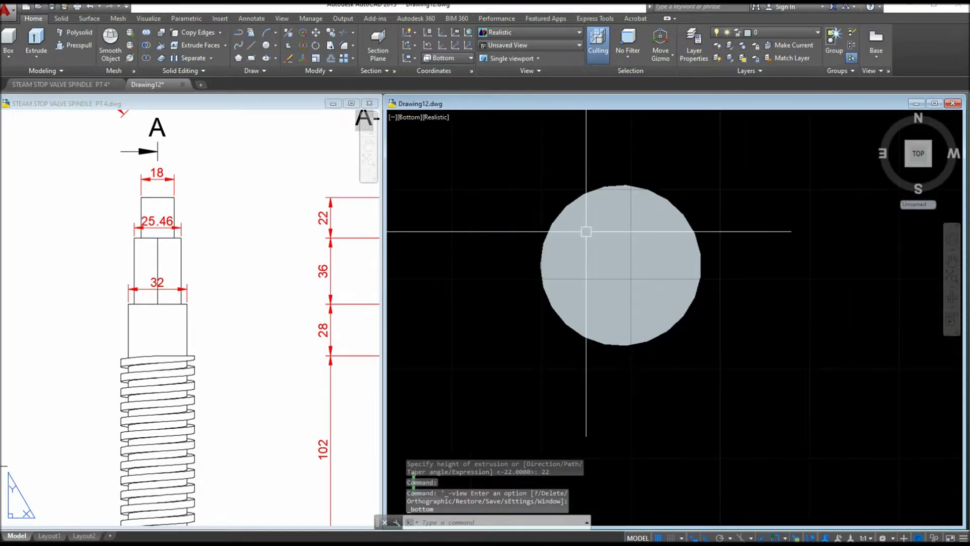
left_click(578, 233)
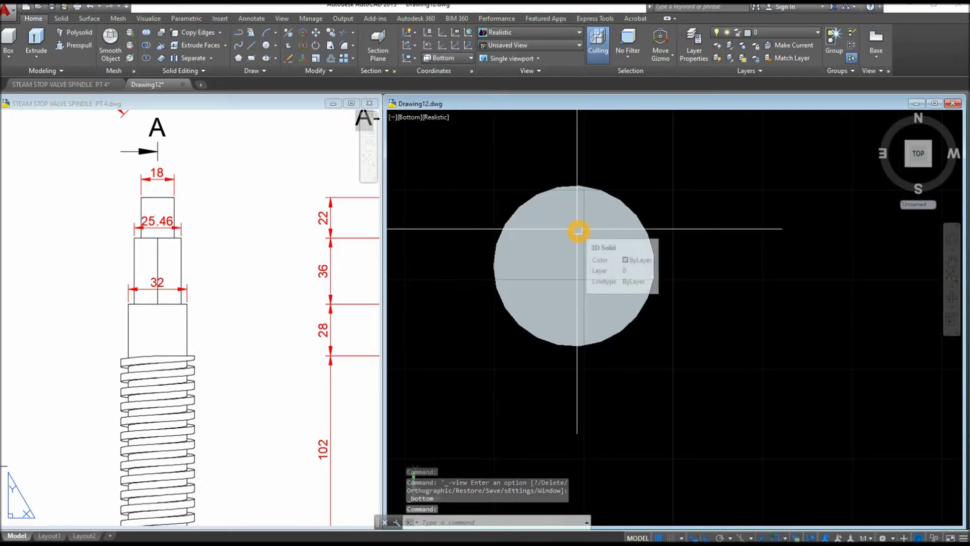
left_click(459, 173)
type("c")
key("Return")
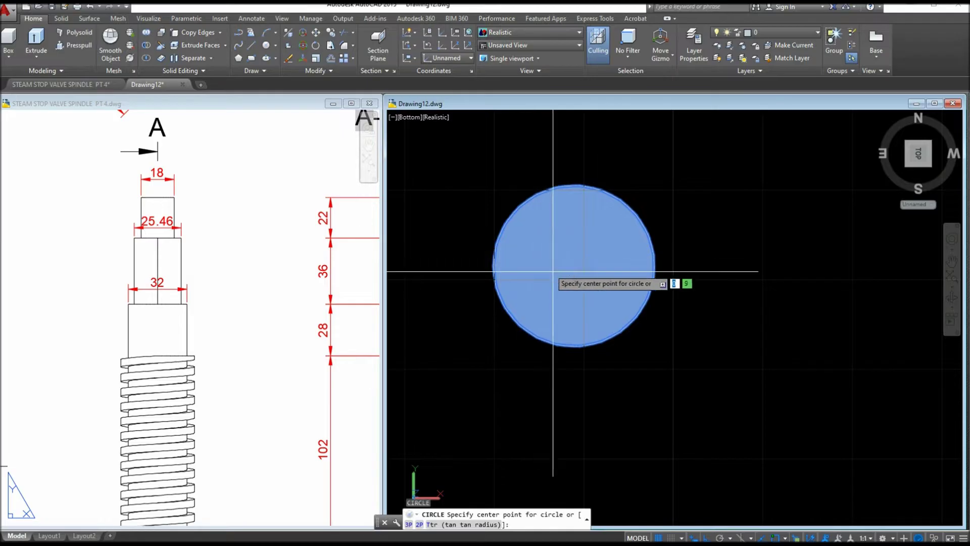
left_click(575, 269)
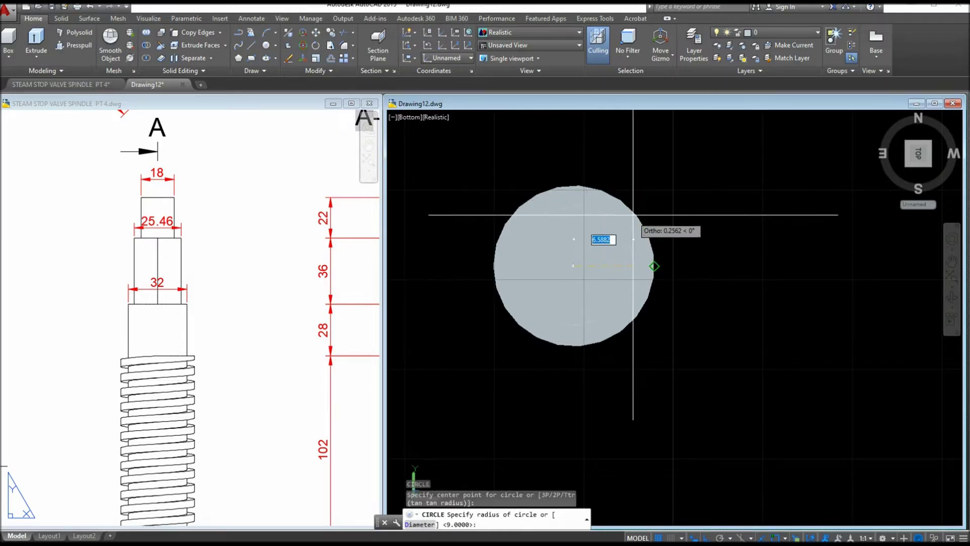
left_click(655, 267)
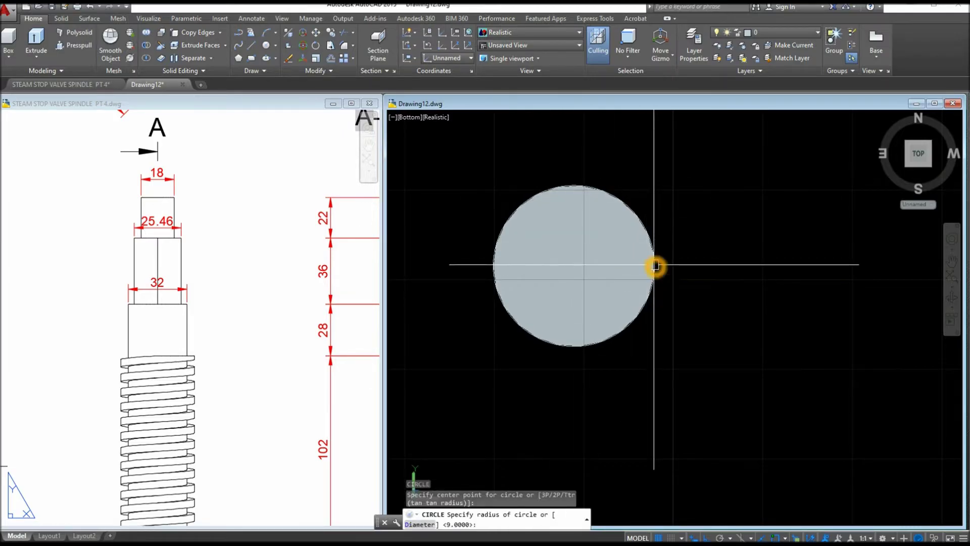
Draw a 4-sided polygon centred on the circle and circumscribed about it with a radius of 9
left_click(238, 58)
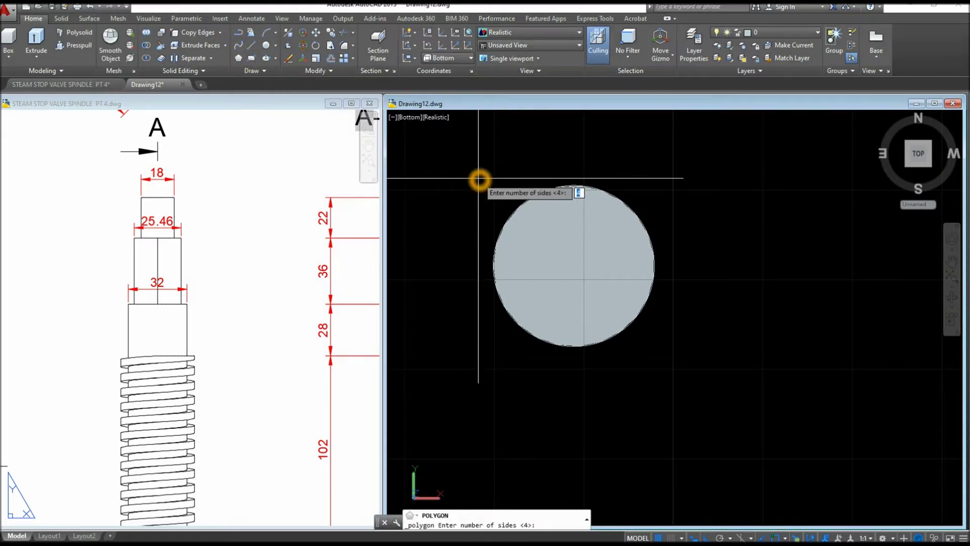
key("Return")
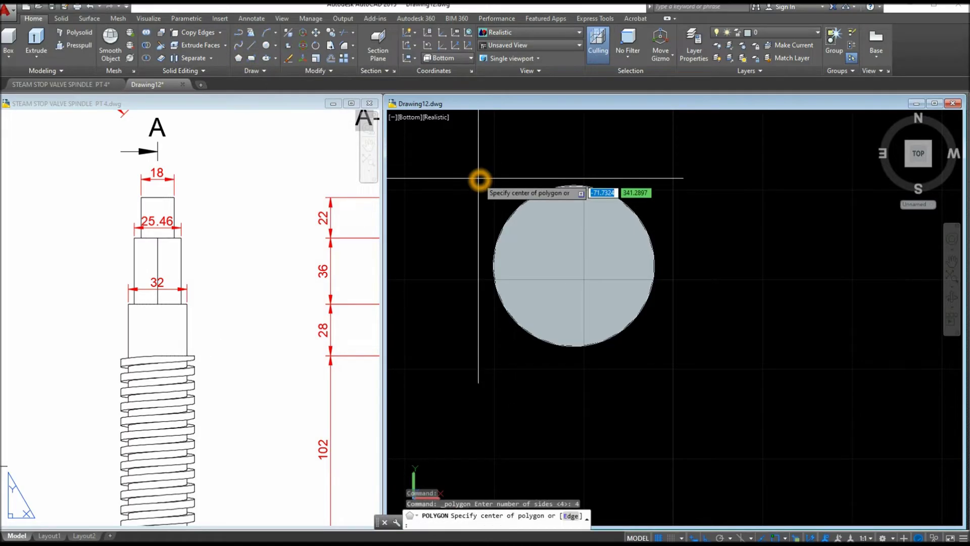
right_click(678, 238, "shift")
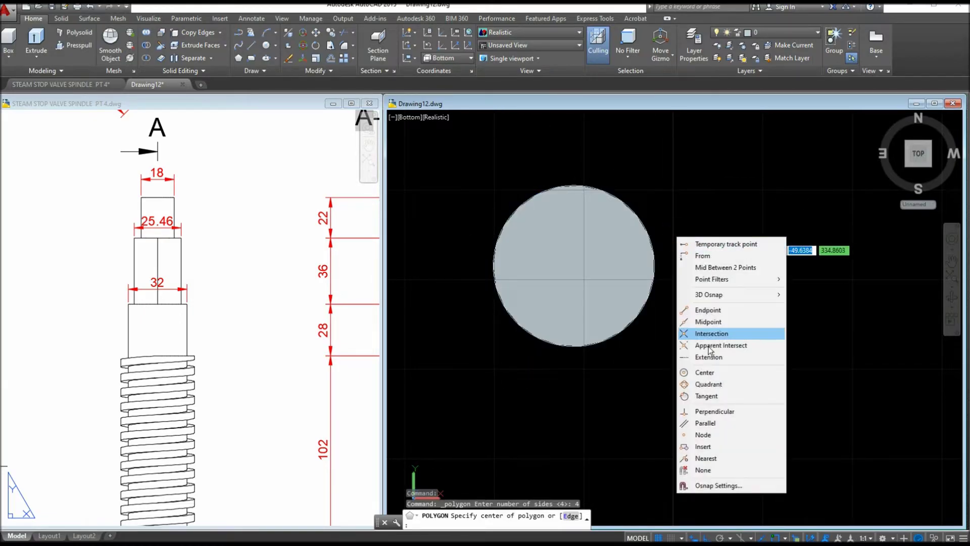
left_click(710, 376)
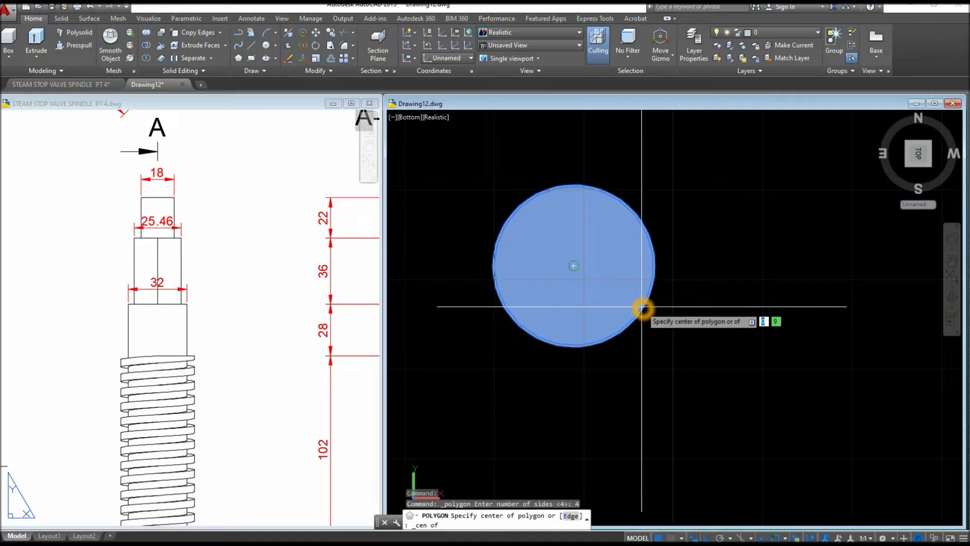
left_click(643, 308)
left_click(677, 347)
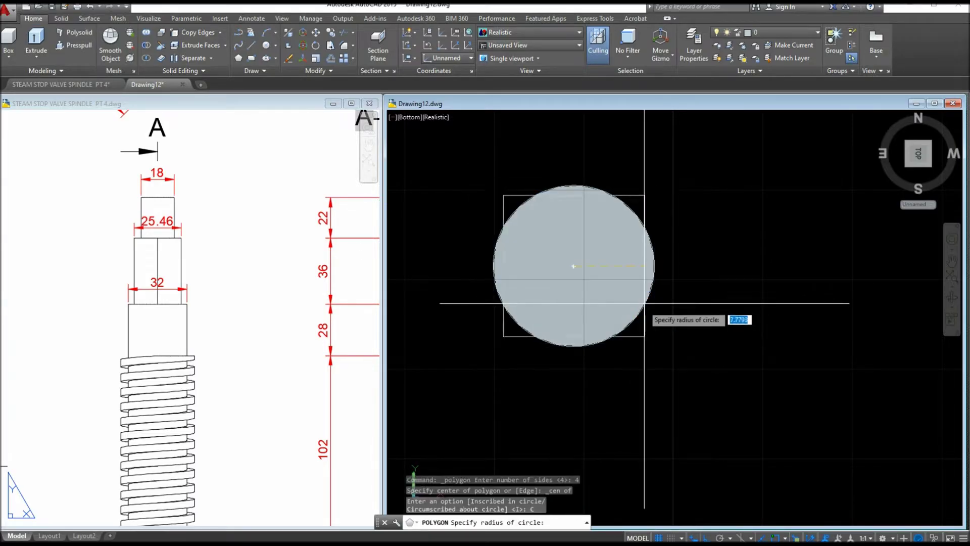
left_click(654, 266)
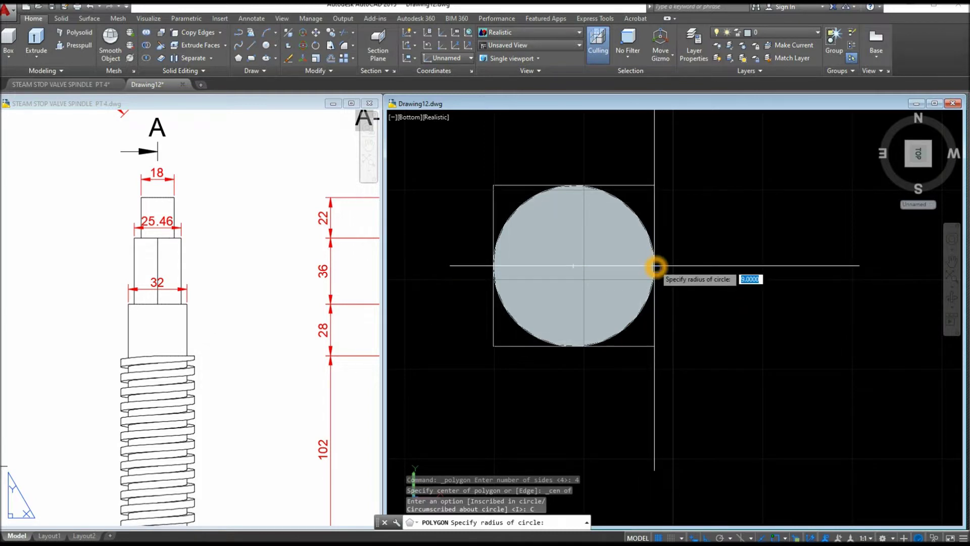
left_click(650, 267)
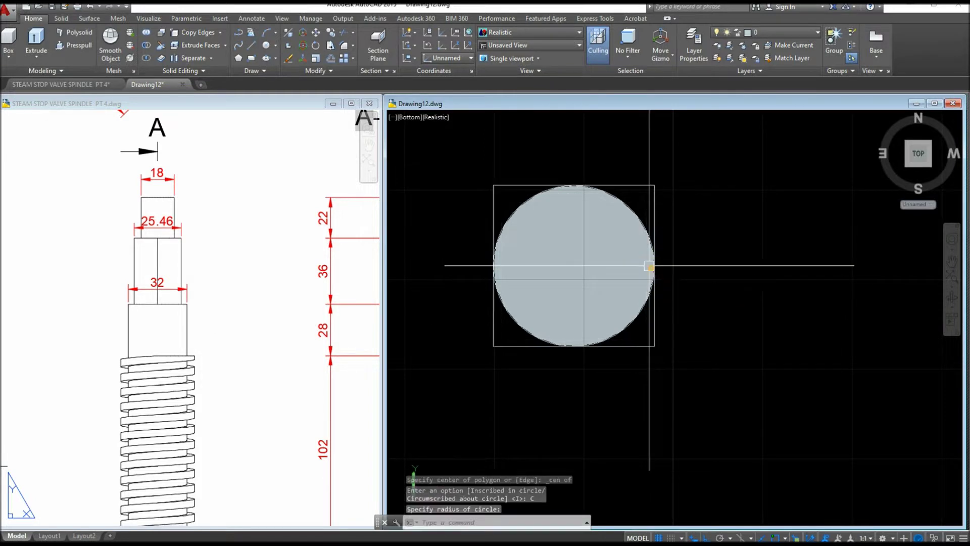
Rotate the square polygon 45 degrees about the circle's centre
left_click(315, 46)
left_click(530, 184)
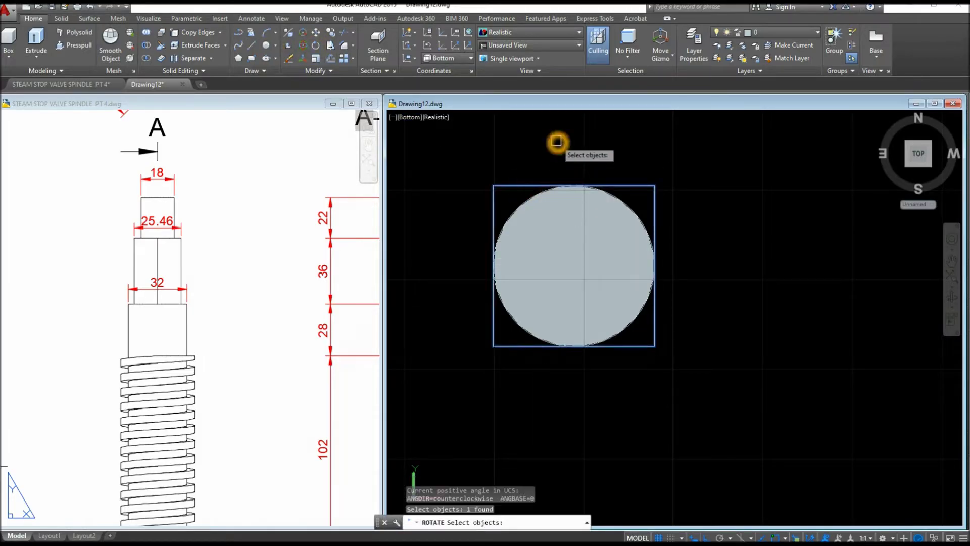
key("Return")
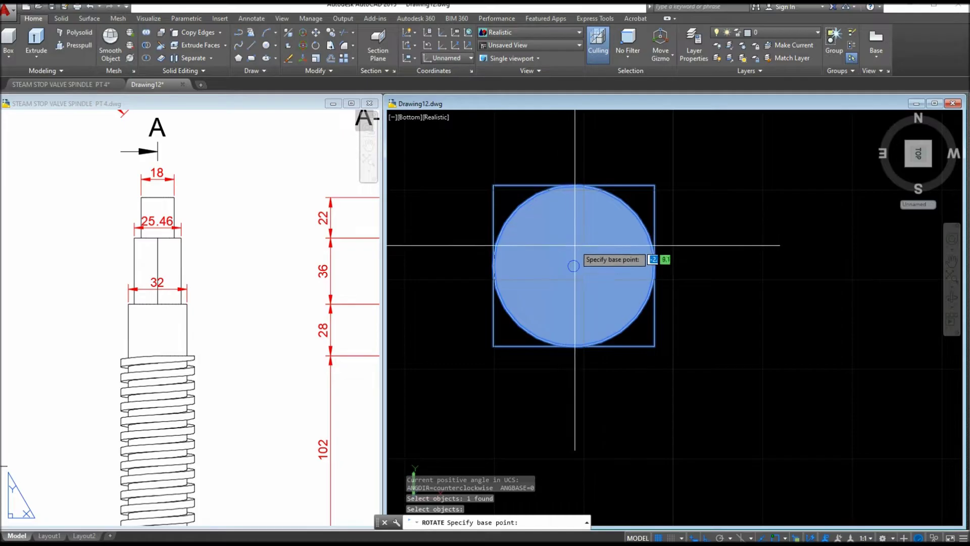
right_click(662, 275, "shift")
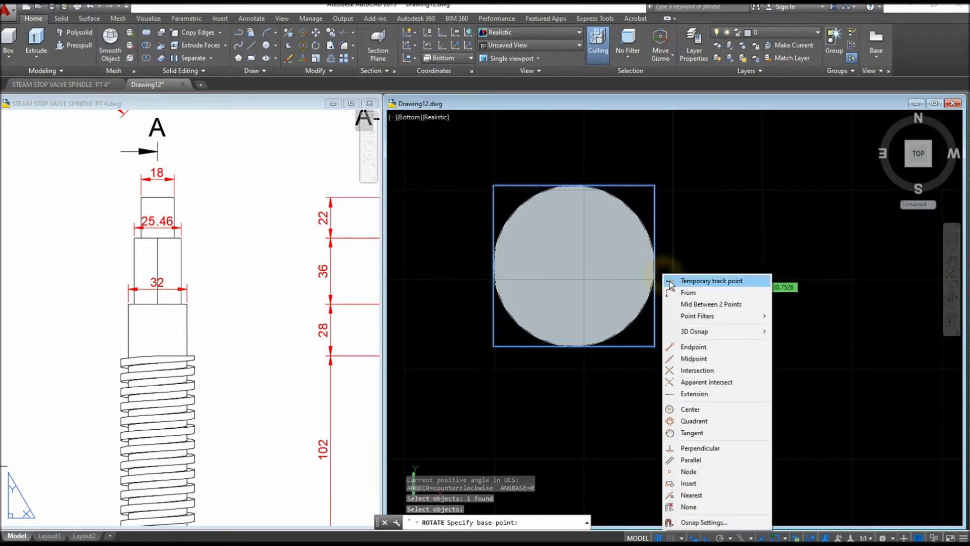
left_click(683, 421)
left_click(635, 317)
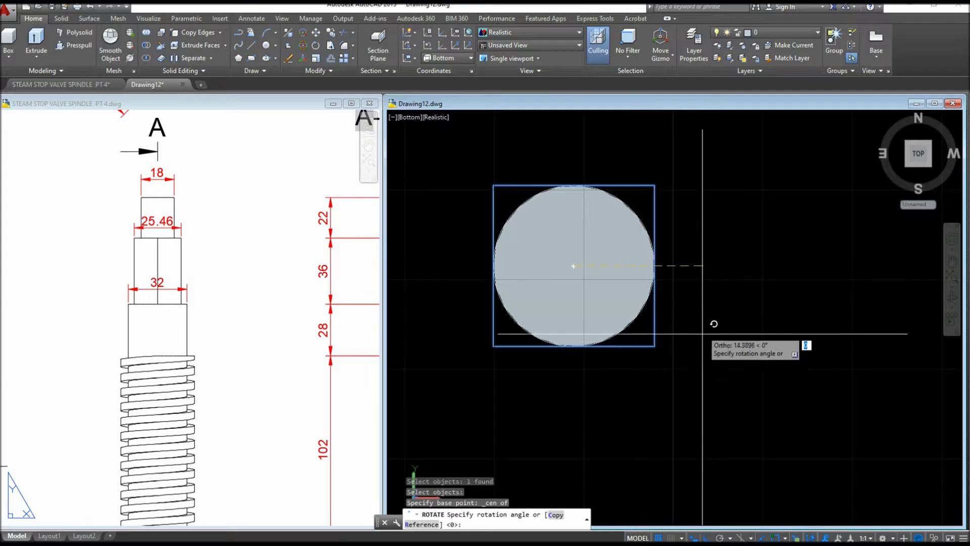
left_click(659, 347)
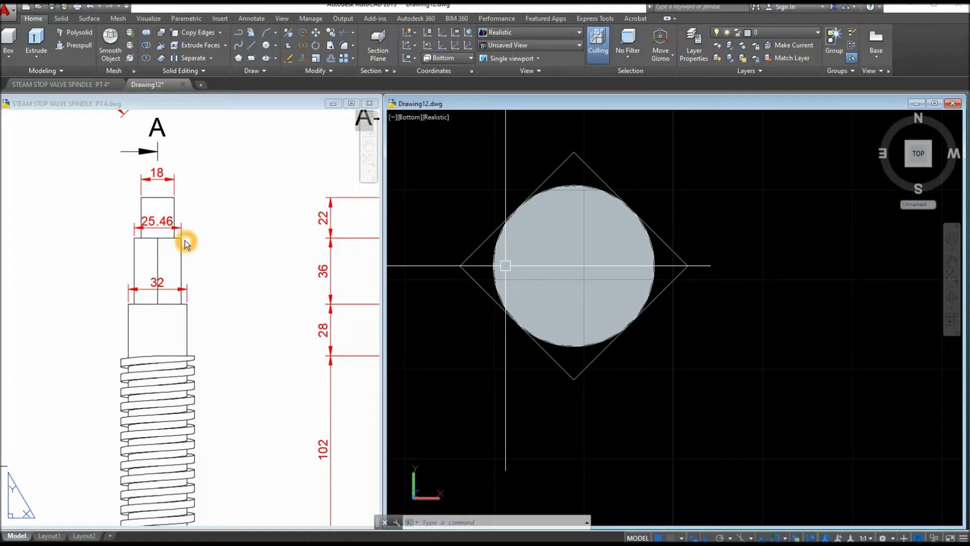
left_click(412, 117)
left_click(436, 191)
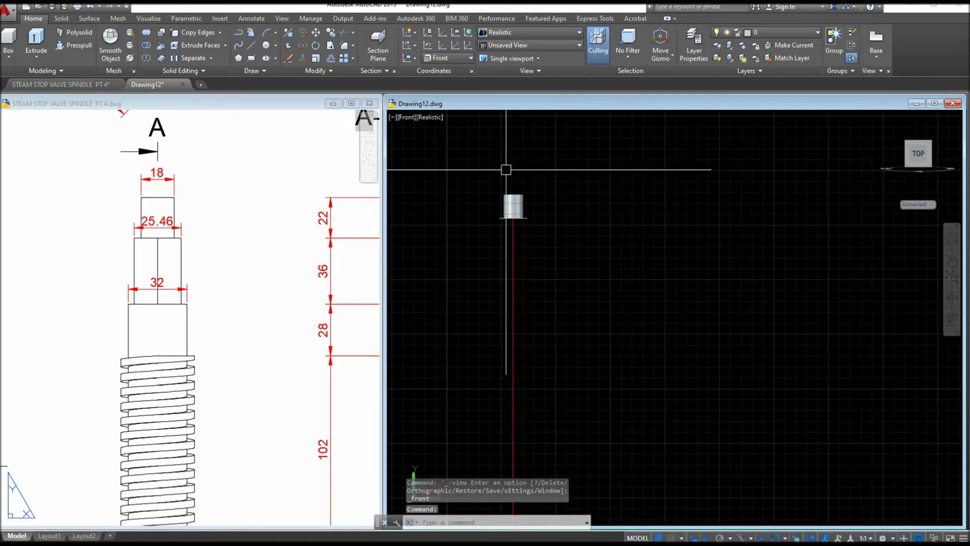
middle_click_drag(605, 230, 526, 232, "shift")
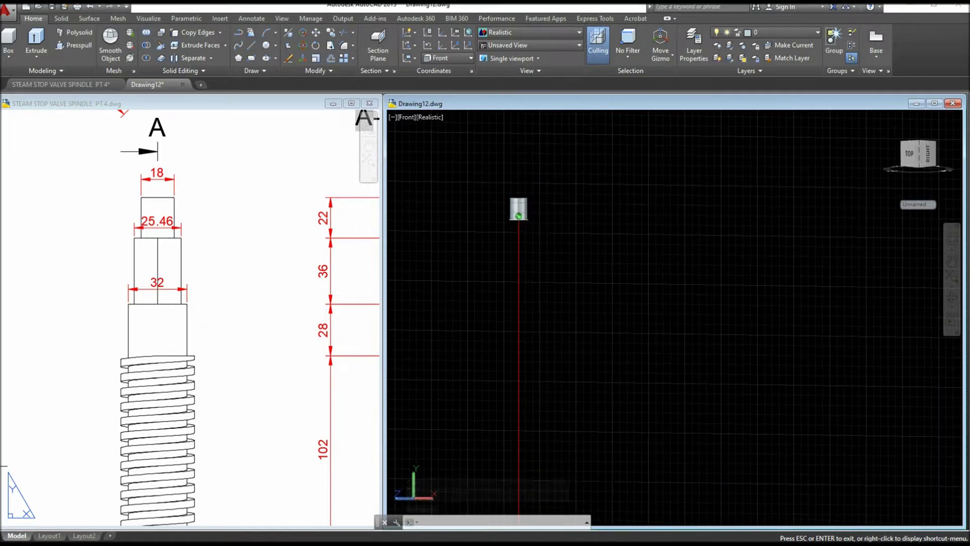
scroll(527, 216, "up", 5)
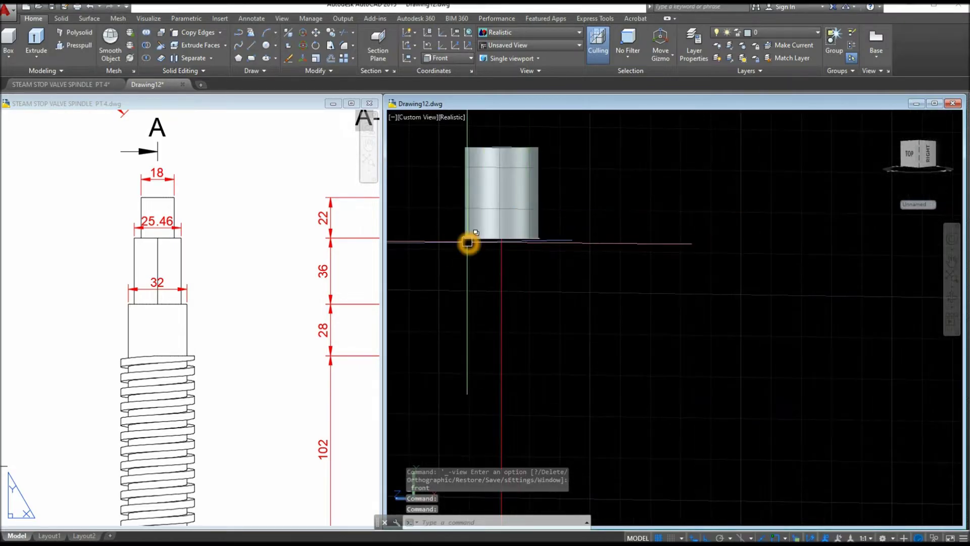
left_click(537, 217)
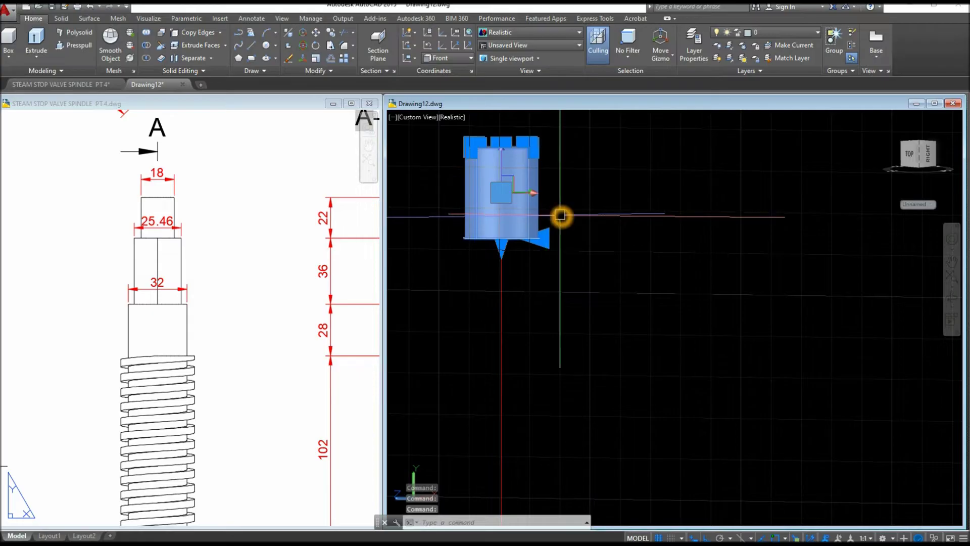
key("Escape")
In the SW Isometric view with the World UCS, extrude the rotated square 36 downward from the cylinder's lower end as a solid
left_click(412, 127)
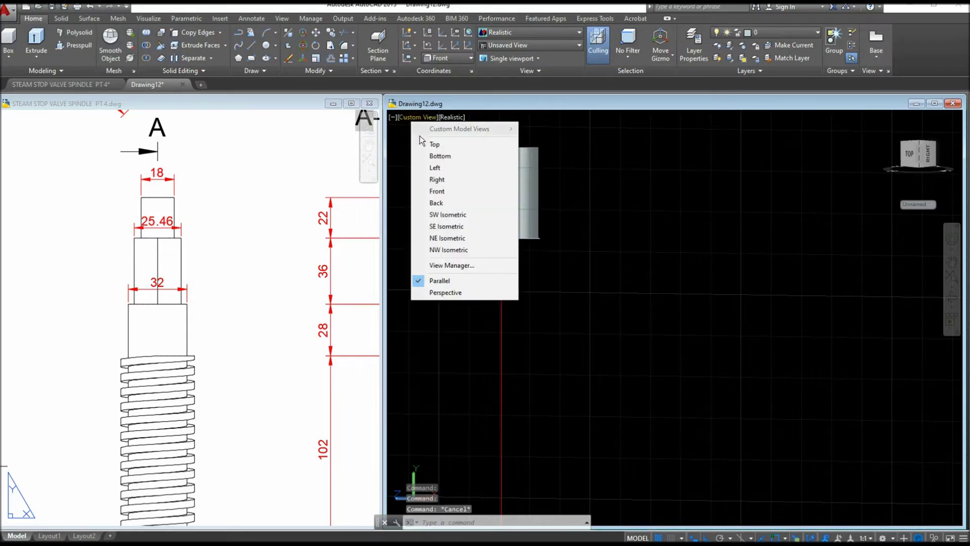
left_click(437, 213)
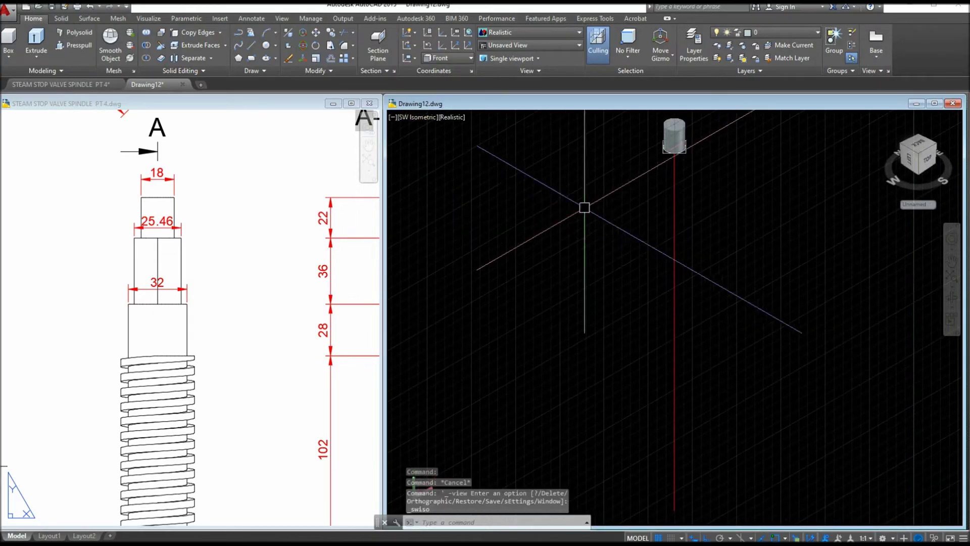
left_click(468, 33)
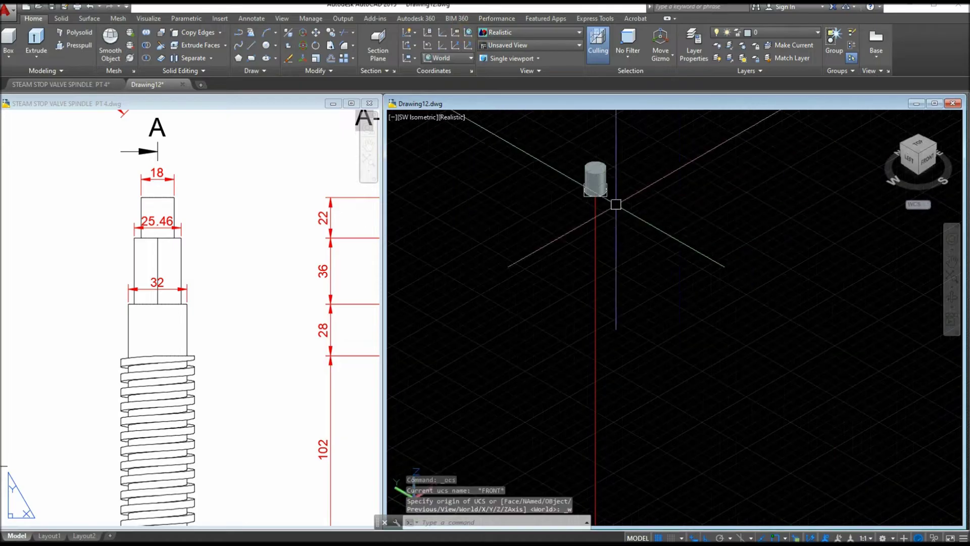
scroll(609, 188, "up", 5)
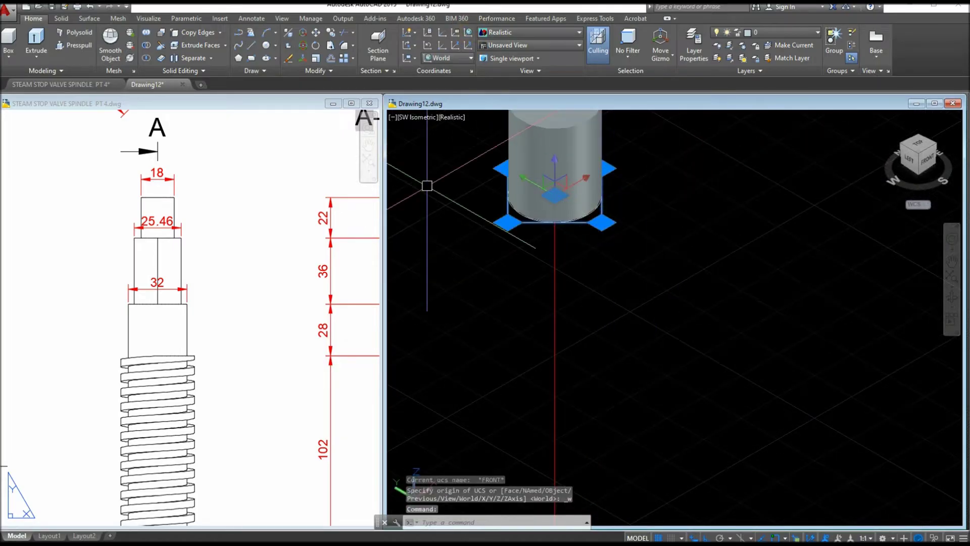
left_click(35, 44)
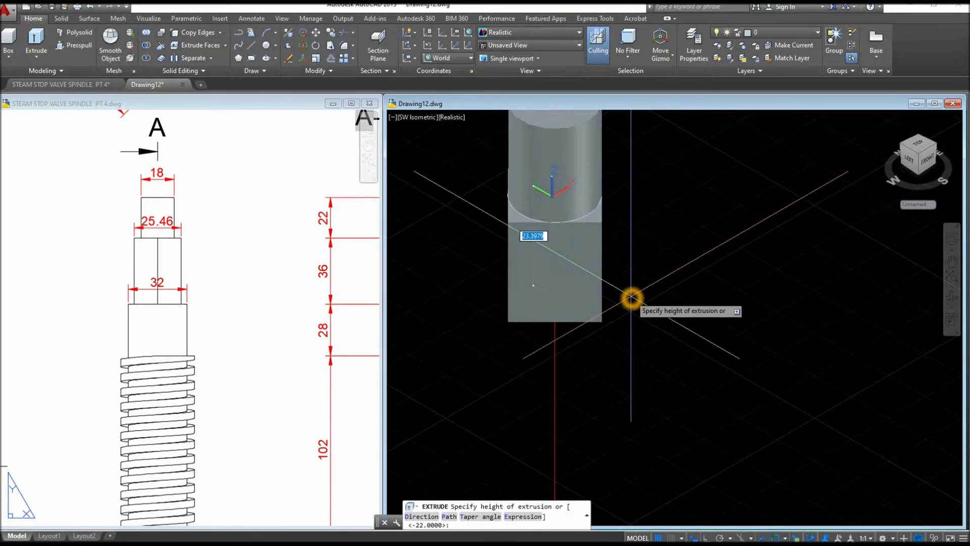
type("36")
key("Return")
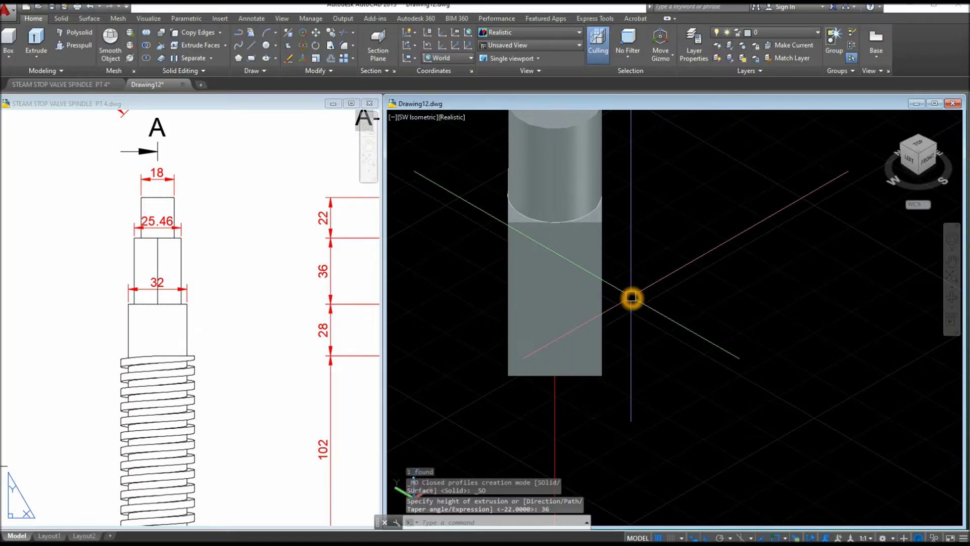
Check the square section's length dimension beside section view A-A in the reference drawing, and return to Drawing12
left_click(345, 290)
middle_click_drag(345, 290, 216, 297)
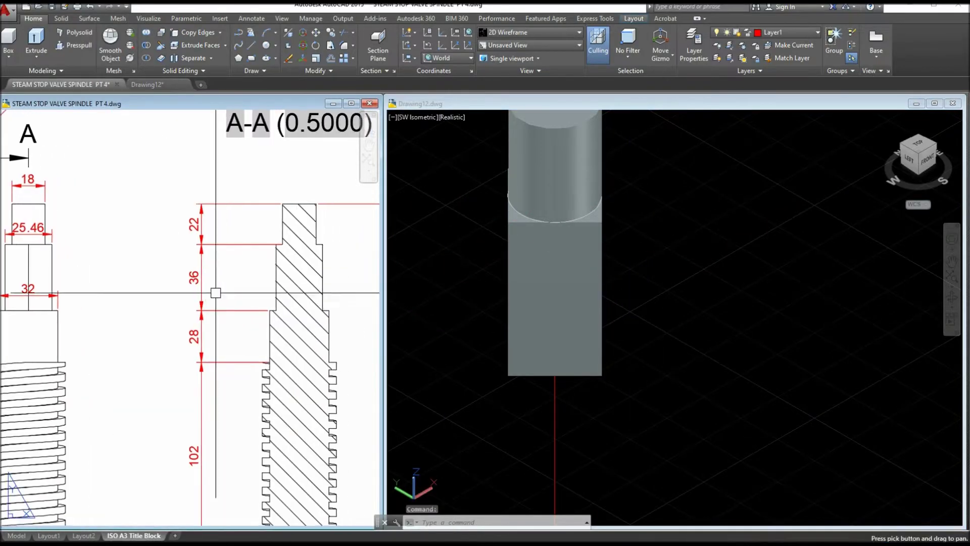
left_click(195, 278)
left_click(684, 315)
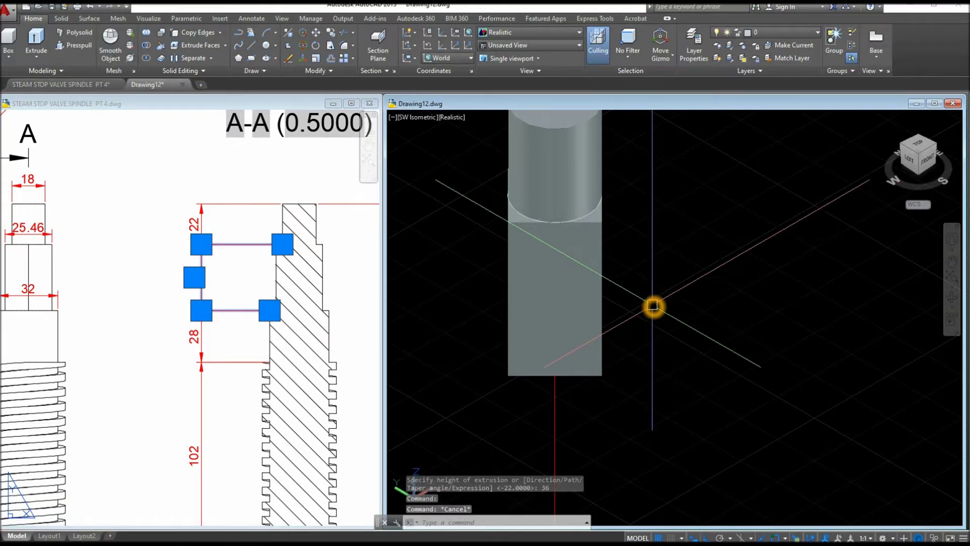
key("Escape")
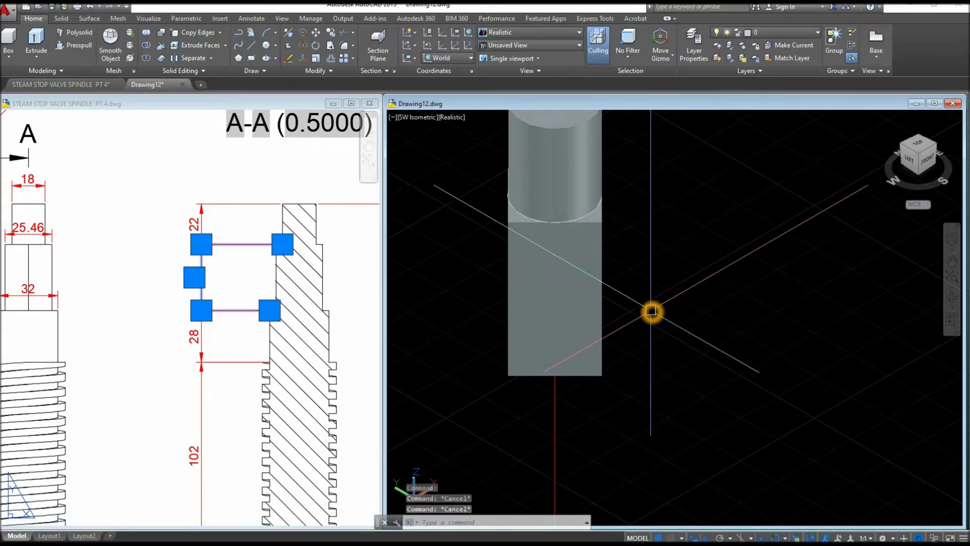
Draw a circle of diameter 32 centred on the lower end face of the square section
middle_click_drag(648, 313, 657, 196, "shift")
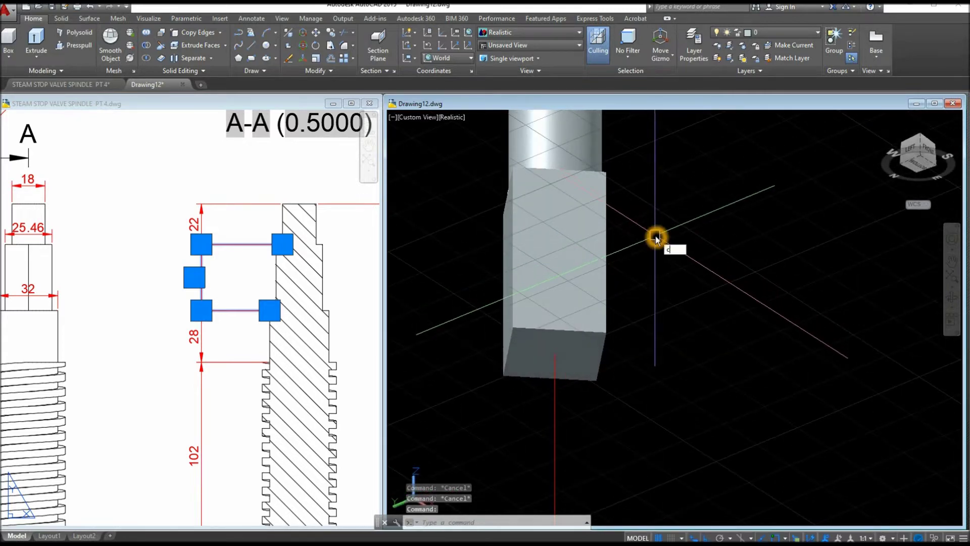
key("Return")
left_click(574, 363)
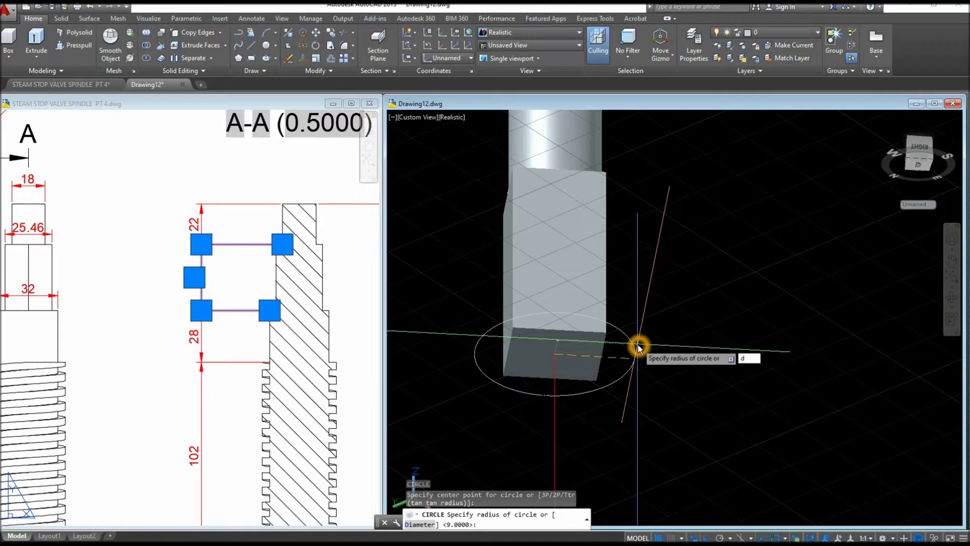
key("Return")
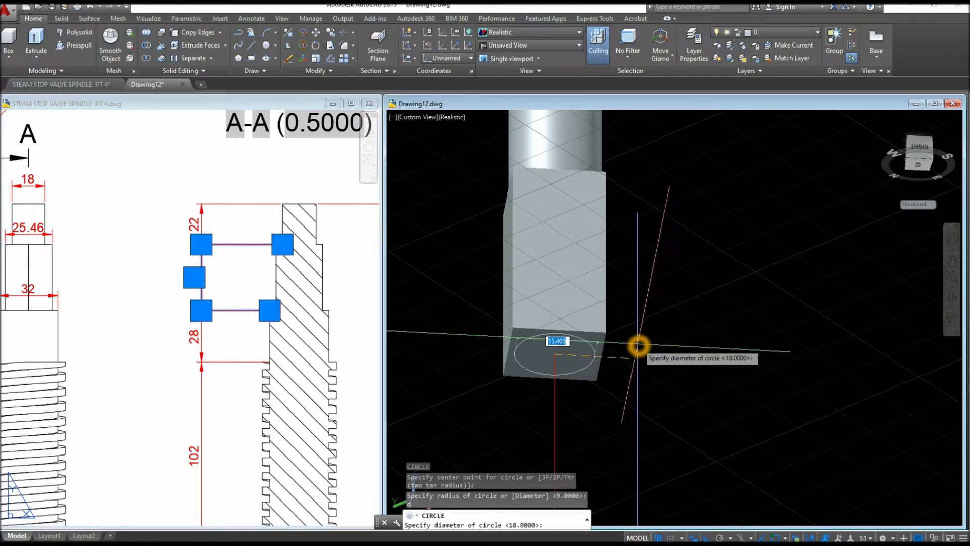
type("32")
key("Return")
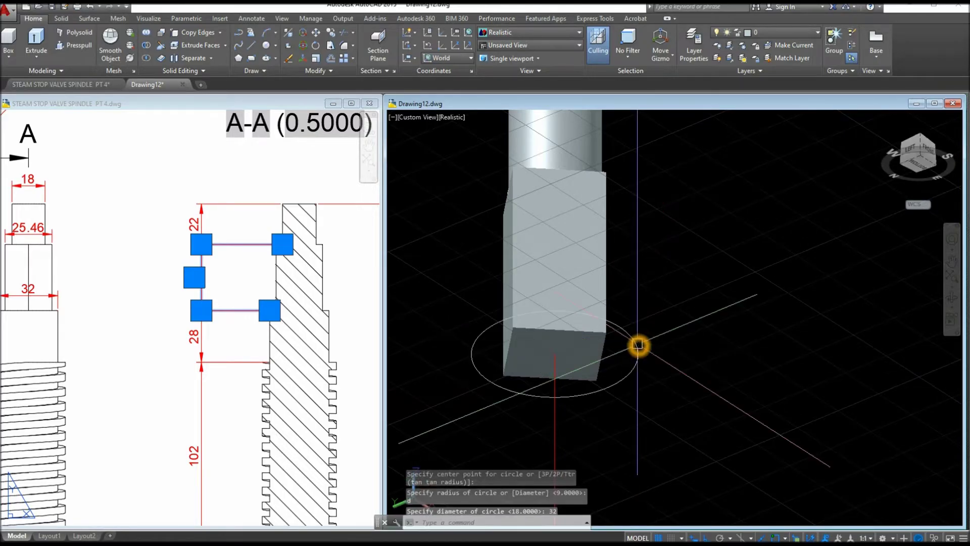
Check the diameter and length dimensions of the plain cylinder below the square section in the reference drawing, and return to Drawing12
left_click(159, 333)
middle_click_drag(158, 332, 231, 326)
left_click(101, 290)
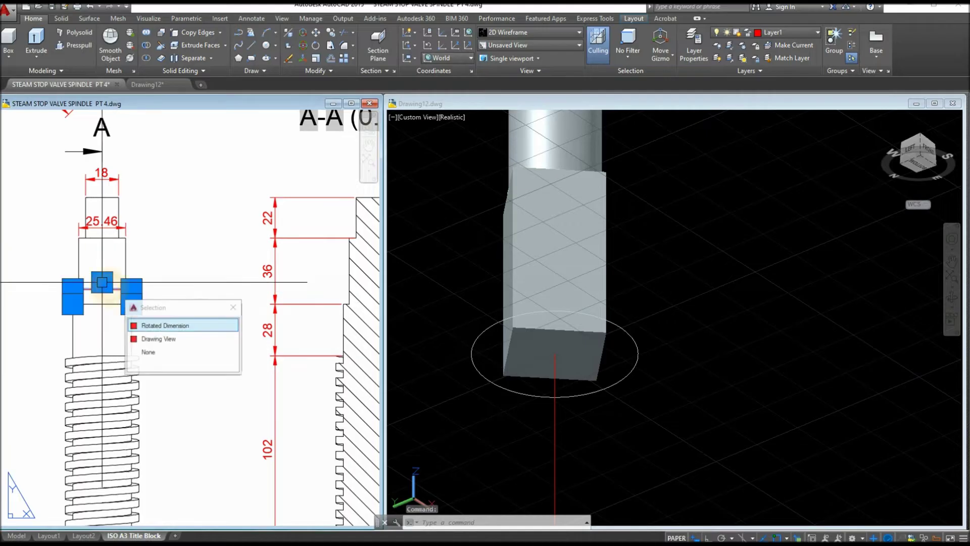
key("Escape")
key("Escape")
left_click(715, 340)
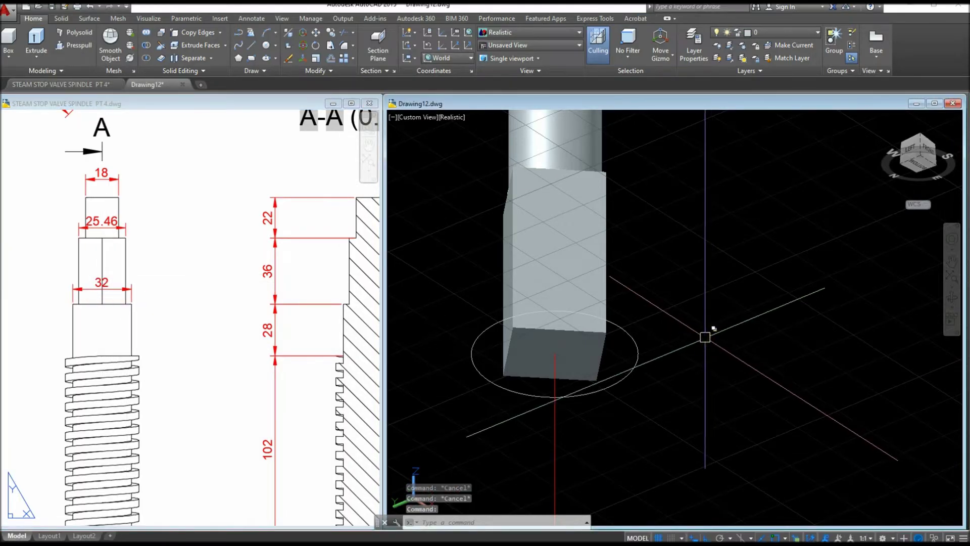
left_click(286, 341)
middle_click_drag(289, 335, 242, 325)
left_click(243, 324)
left_click(670, 305)
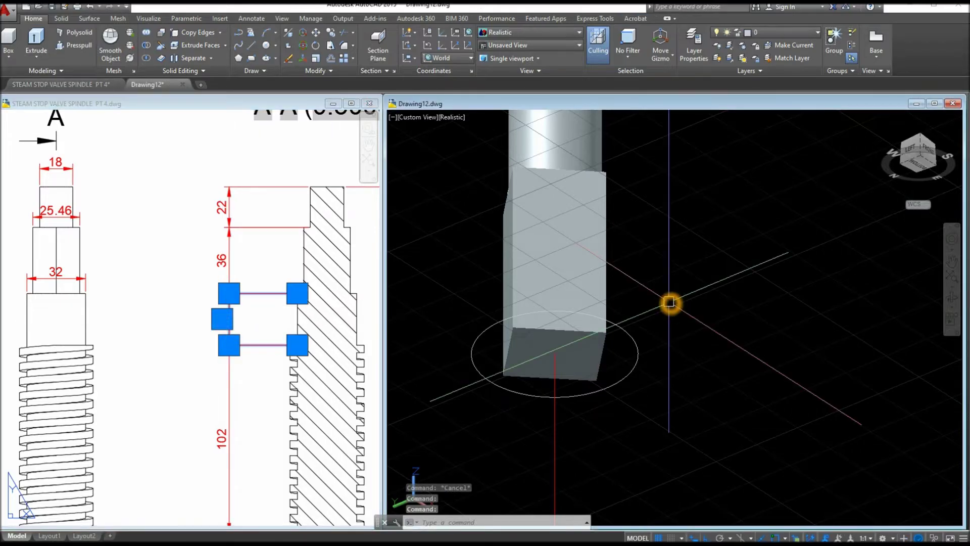
left_click(158, 275)
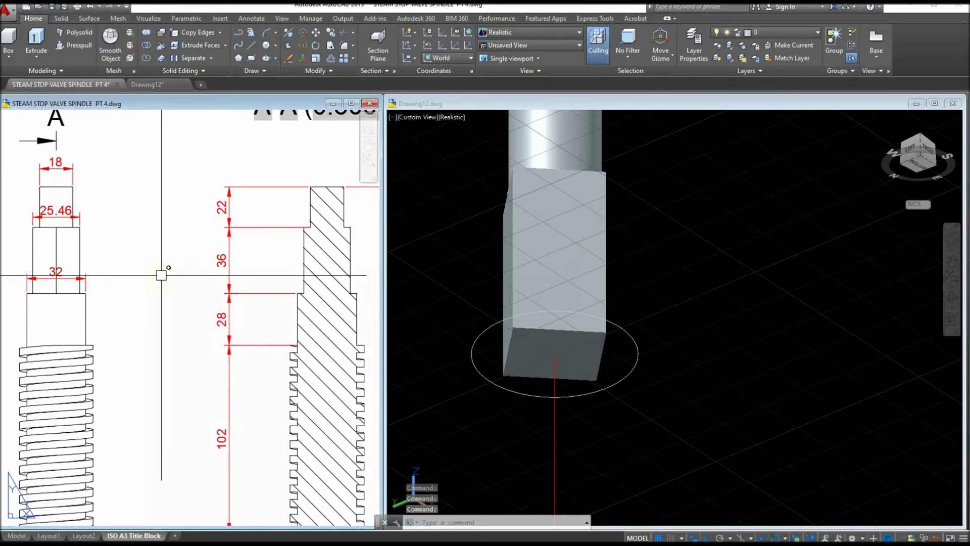
left_click(461, 152)
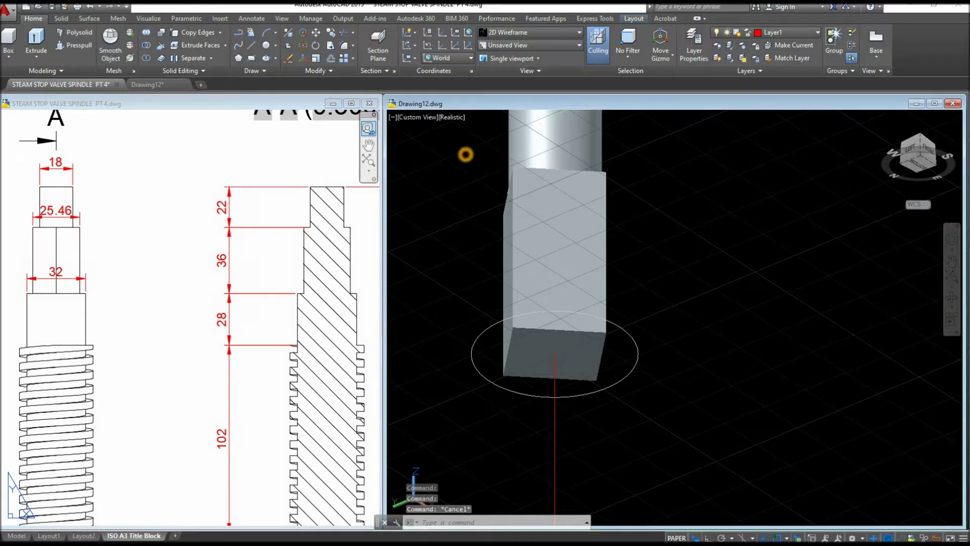
Extrude the circle at the square section's lower end 28 downward as a solid
left_click(36, 40)
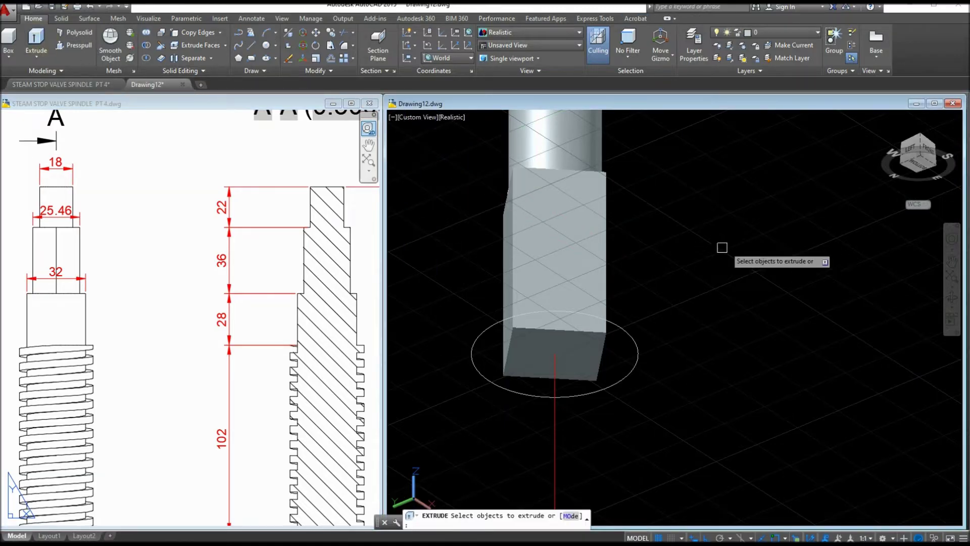
left_click(639, 348)
right_click(678, 313)
left_click(701, 319)
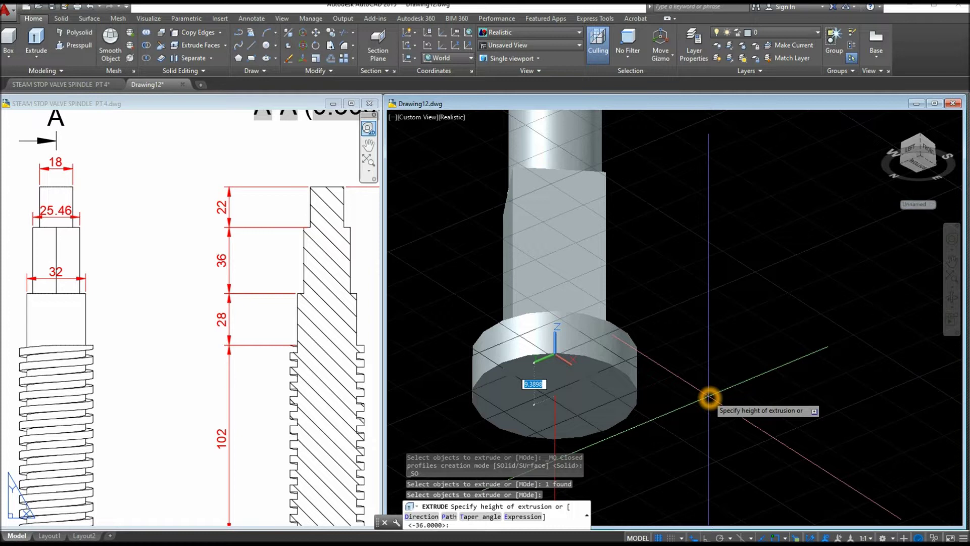
type("28")
key("Return")
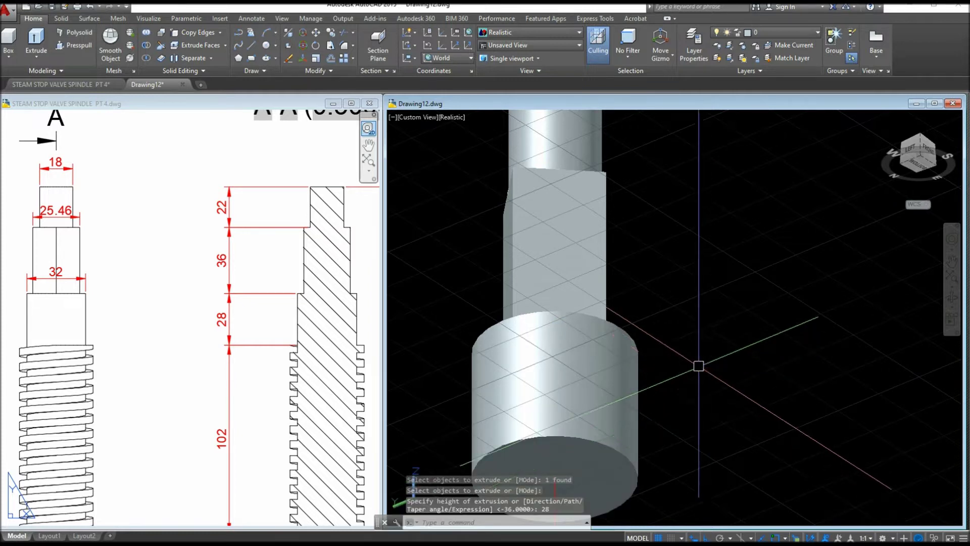
Change the visual style of the Drawing12 viewport to Conceptual
scroll(700, 359, "down", 3)
middle_click_drag(700, 359, 663, 275)
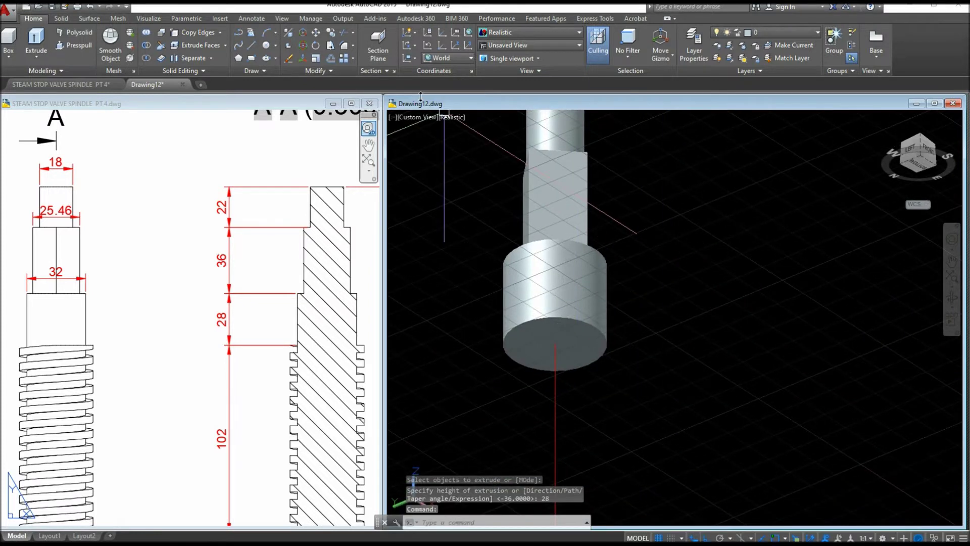
left_click(454, 119)
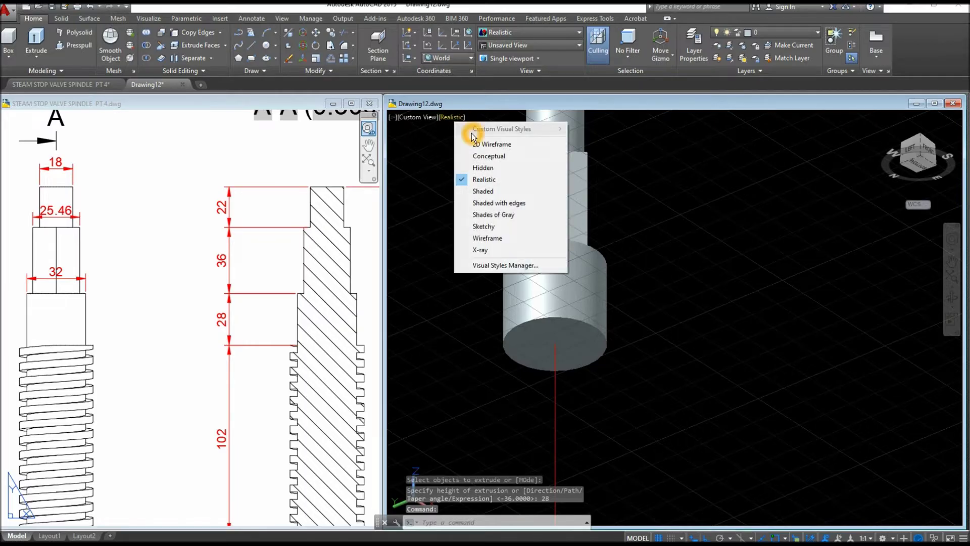
left_click(482, 156)
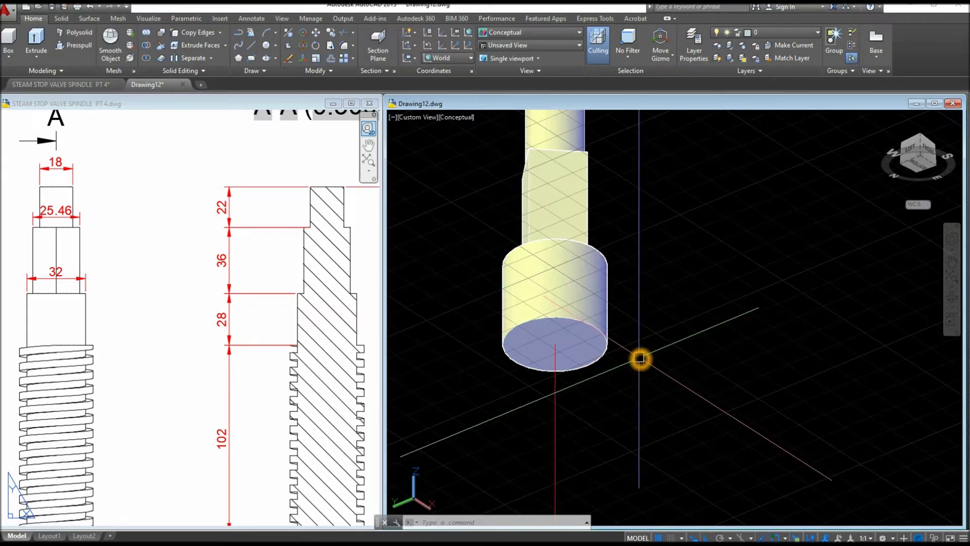
Draw a circle of radius 16 on the cylinder's lower end face, centred on it and matching its edge
middle_click_drag(639, 357, 631, 345)
key("Escape")
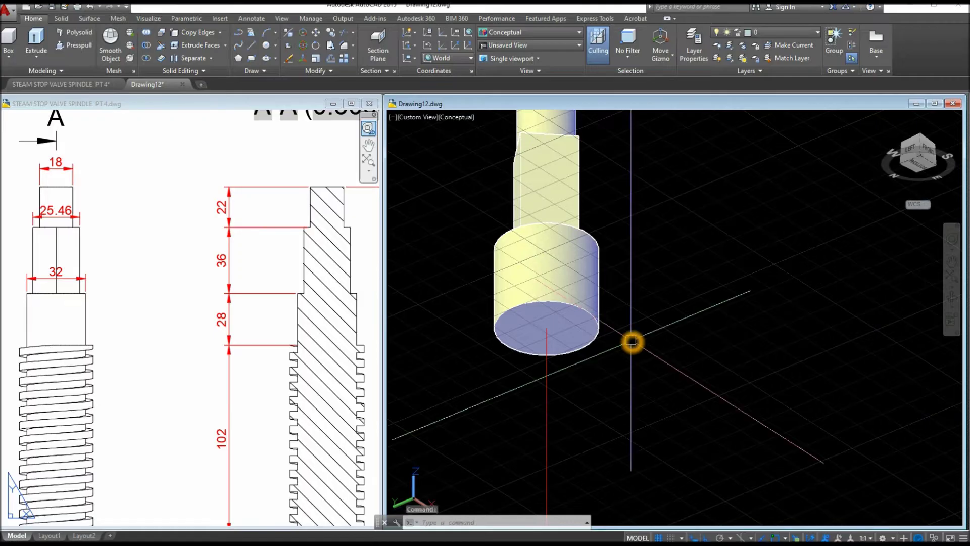
key("Return")
left_click(556, 334)
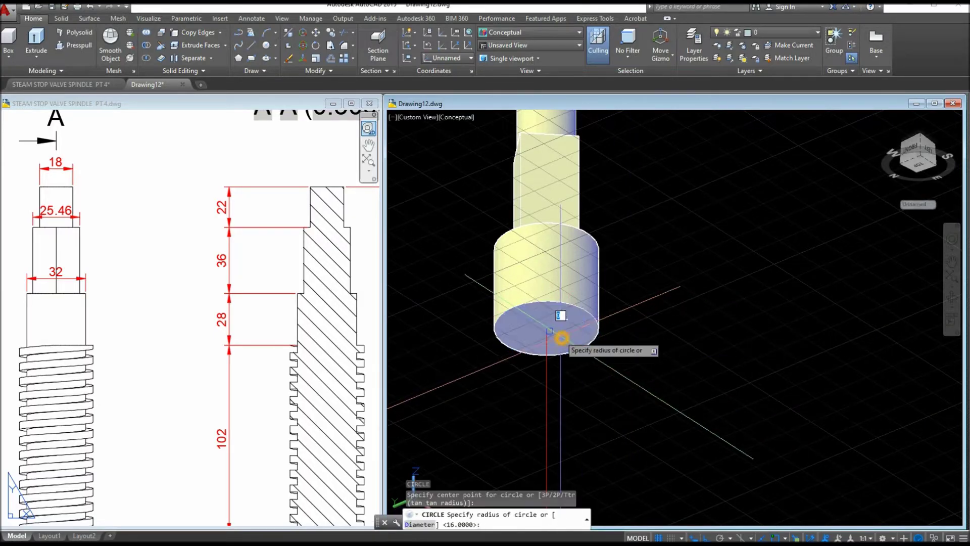
left_click(598, 322)
Extrude the new circle 102 downward as a solid and check the threaded section's length dimension in the reference drawing
left_click(600, 325)
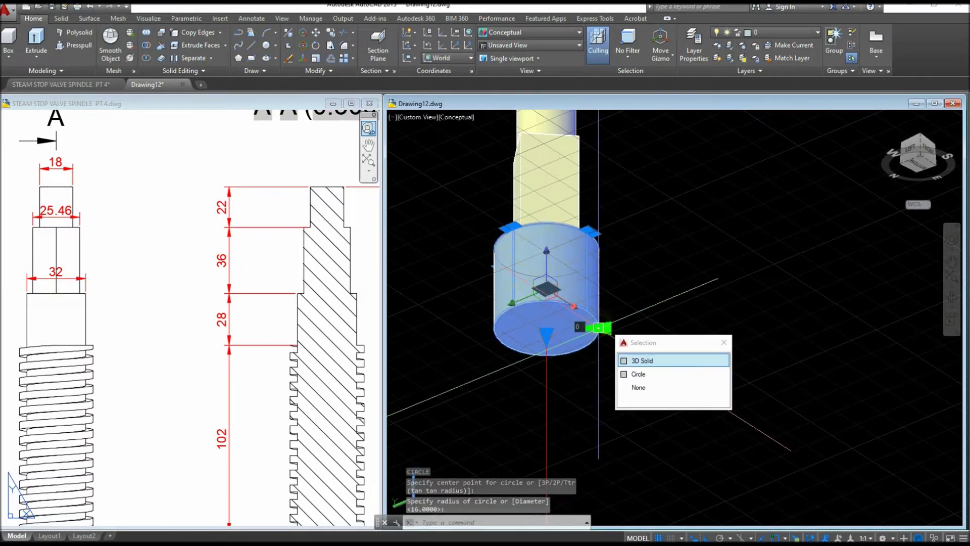
left_click(640, 375)
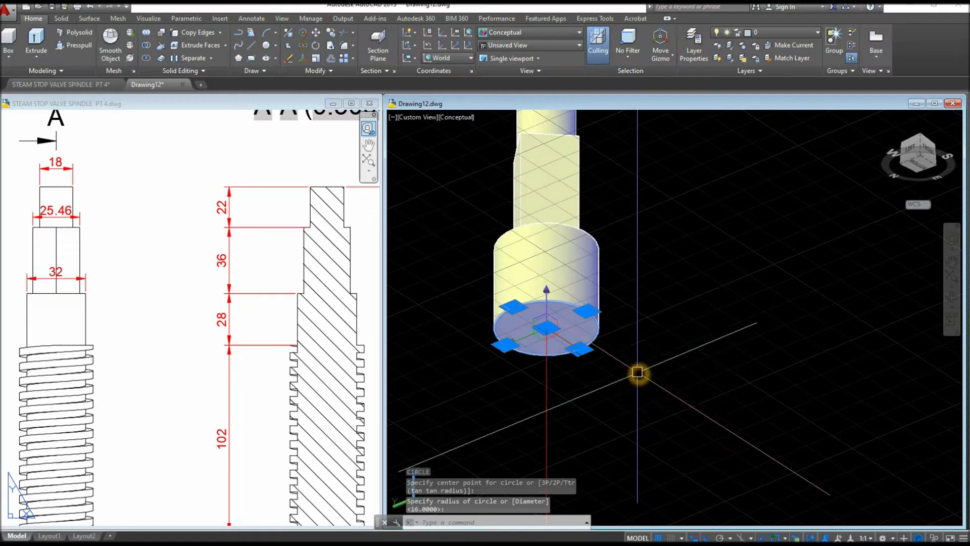
left_click(36, 45)
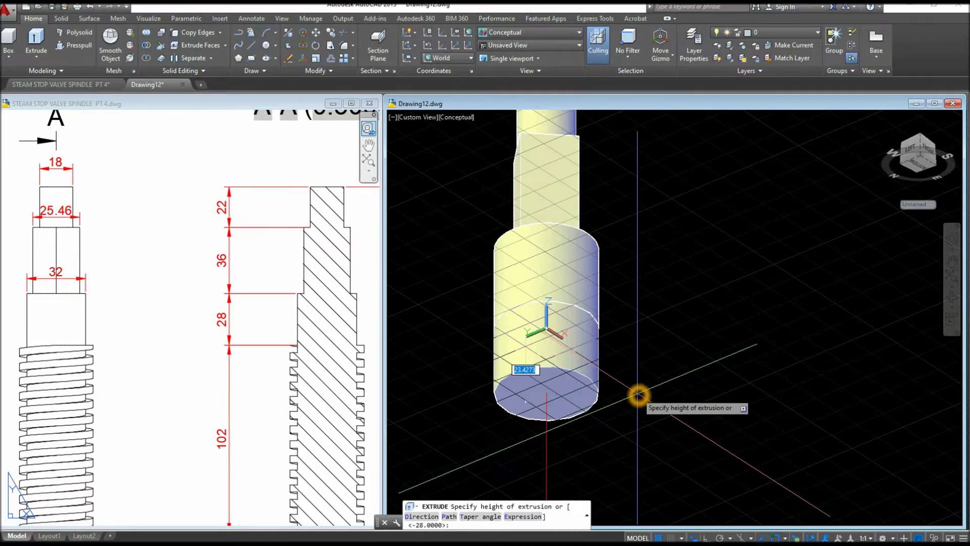
left_click(638, 395)
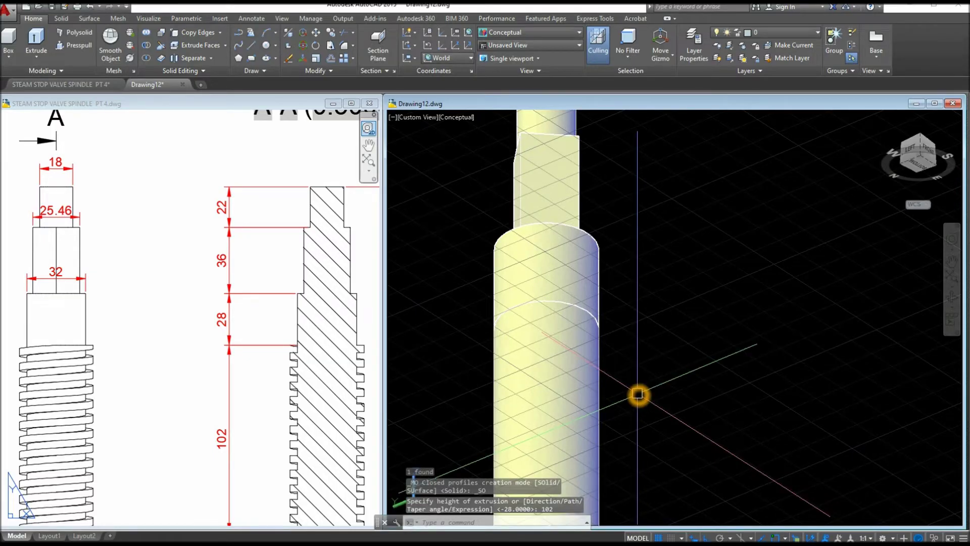
left_click(260, 401)
left_click(237, 411)
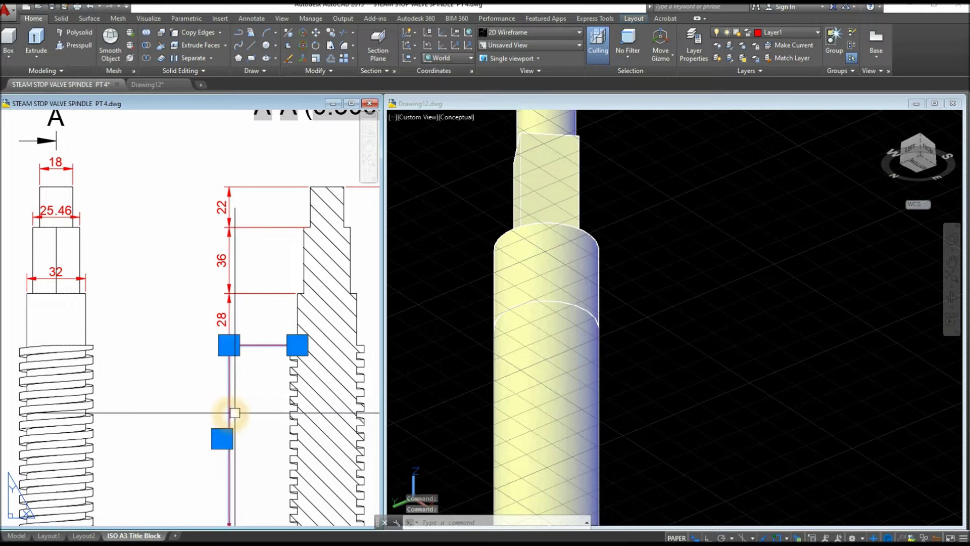
left_click(633, 329)
key("Escape")
Turn off the drawing grid and draw a circle of radius 16 on the lower end face of the 102 long cylinder
scroll(632, 329, "down", 5)
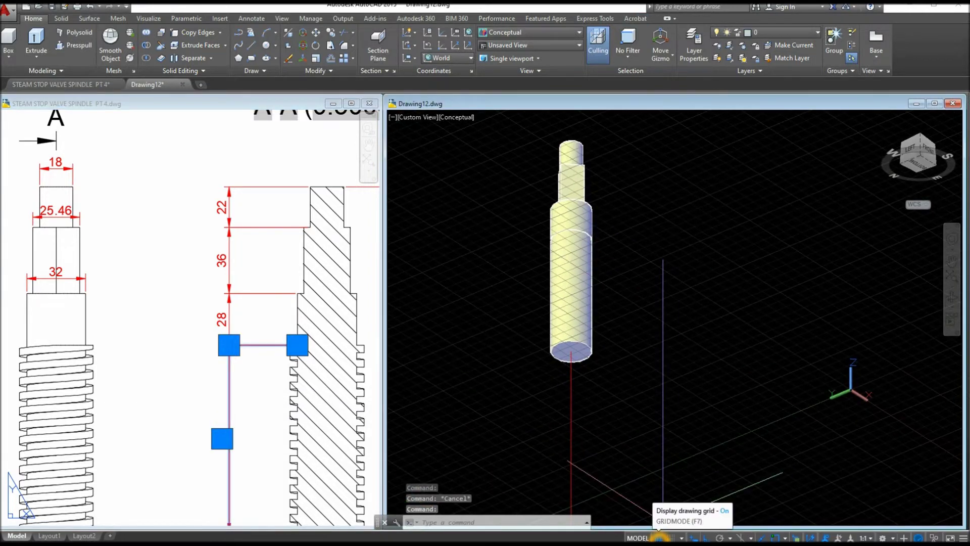
left_click(660, 538)
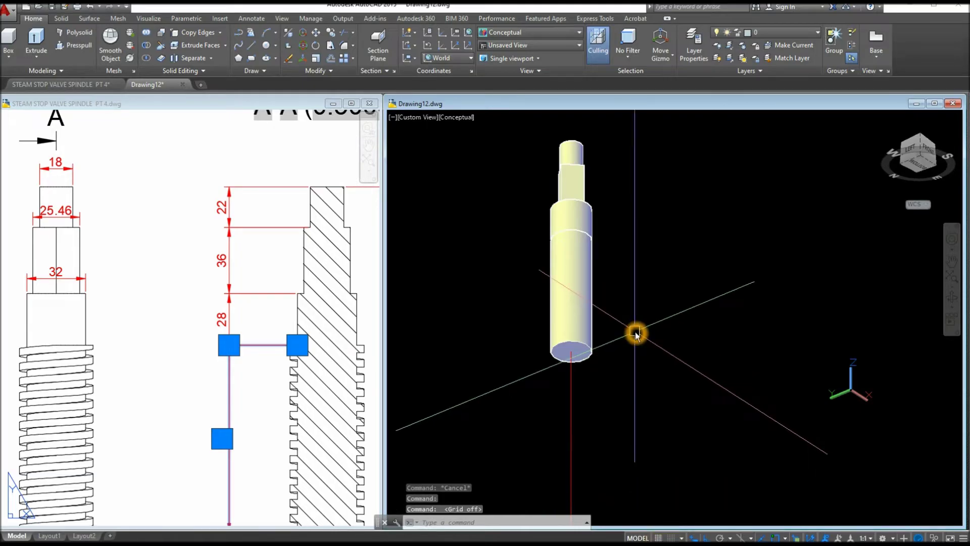
type("c")
key("Return")
scroll(636, 334, "up", 5)
left_click(561, 353)
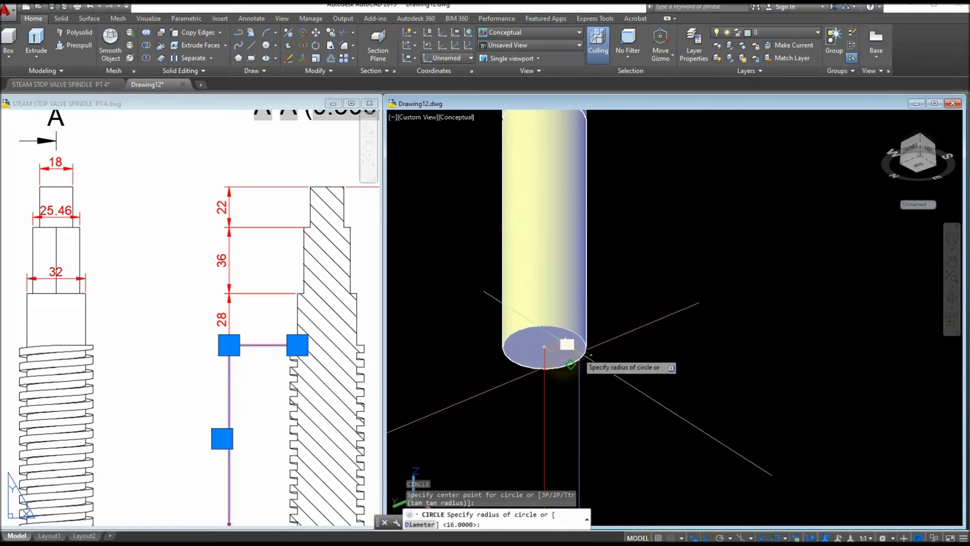
left_click(585, 351)
Look up the length dimension below the threaded section in the reference drawing and extrude the new circle 164 downward as a solid
left_click(591, 348)
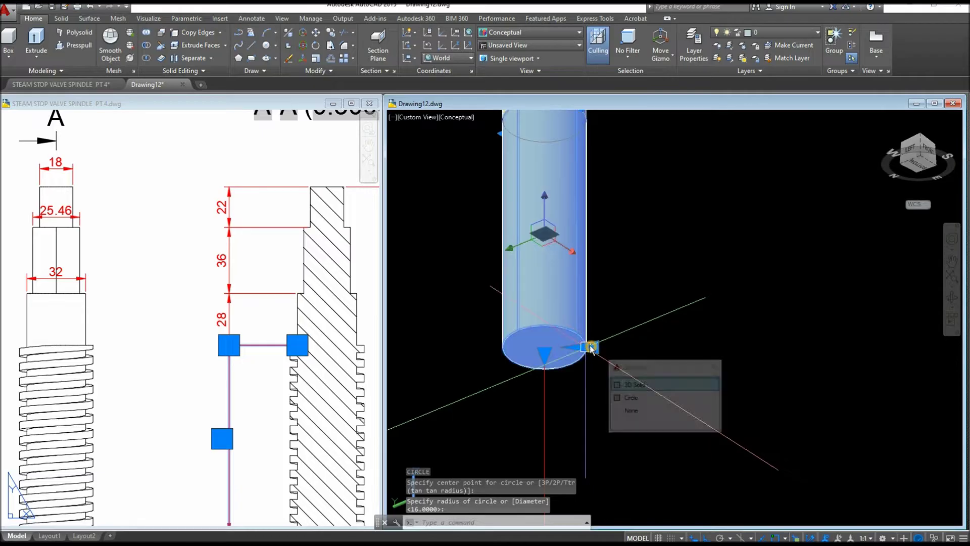
left_click(630, 397)
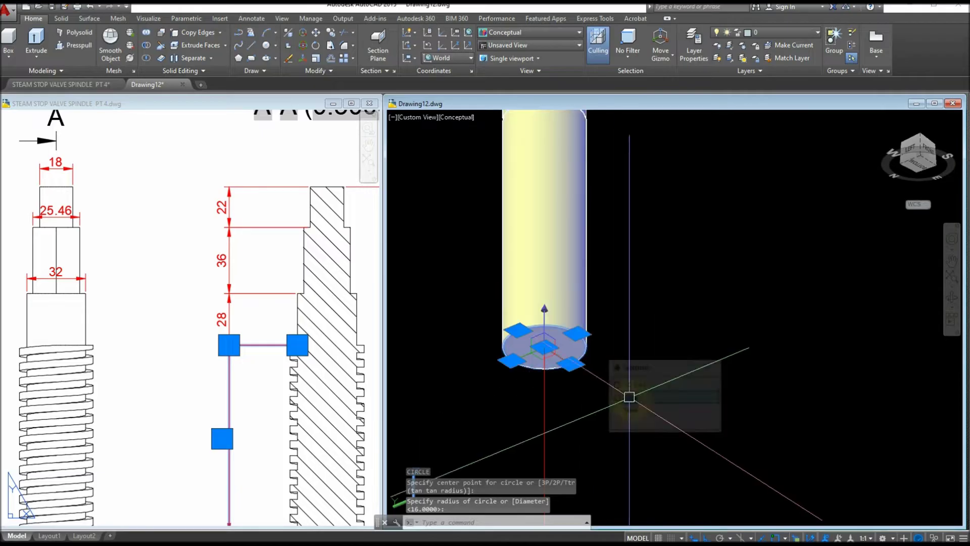
left_click(202, 405)
scroll(201, 405, "down", 4)
scroll(191, 244, "up", 4)
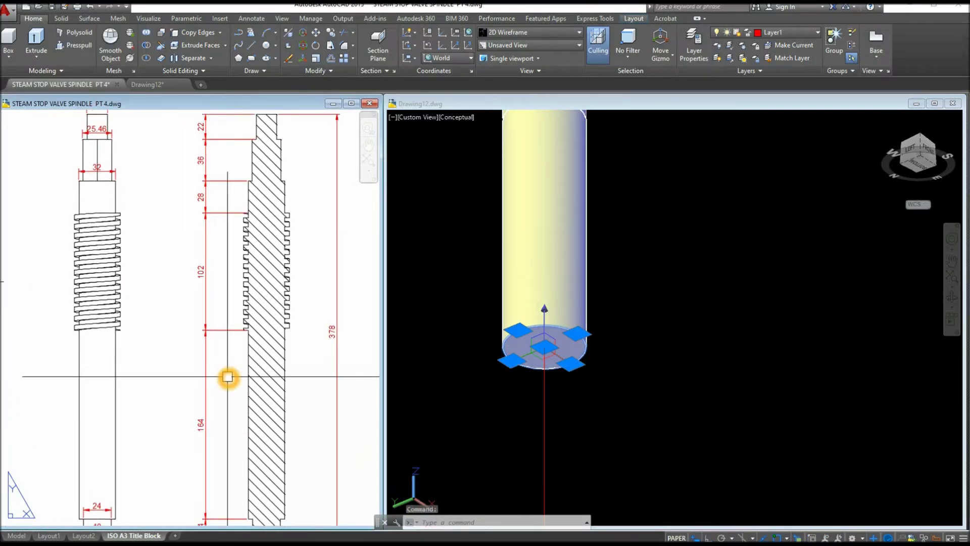
middle_click_drag(228, 377, 247, 295)
left_click(225, 303)
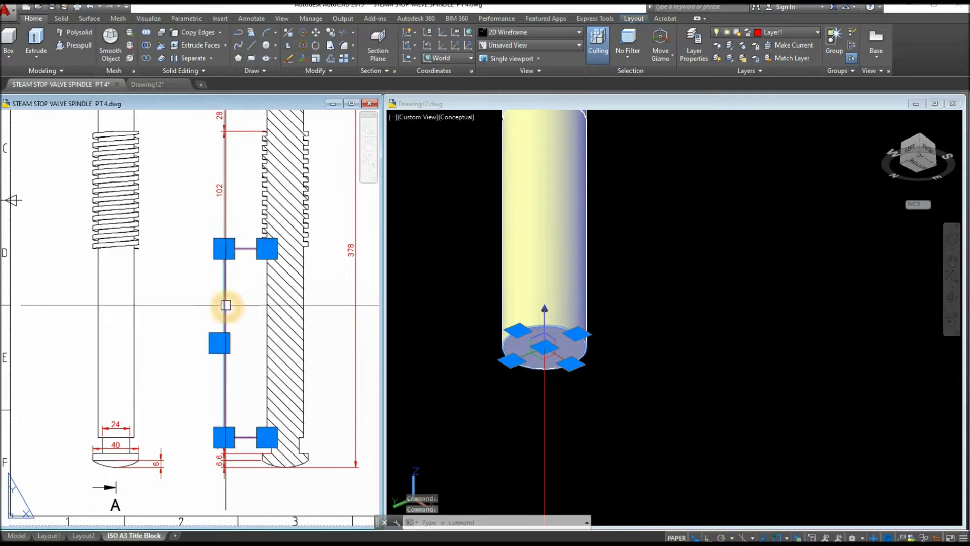
left_click(666, 356)
left_click(589, 344)
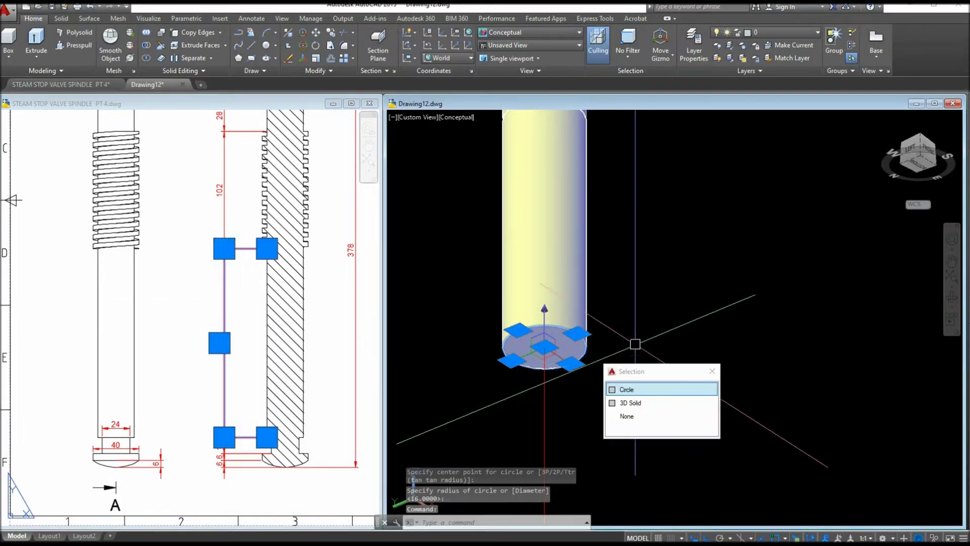
left_click(34, 45)
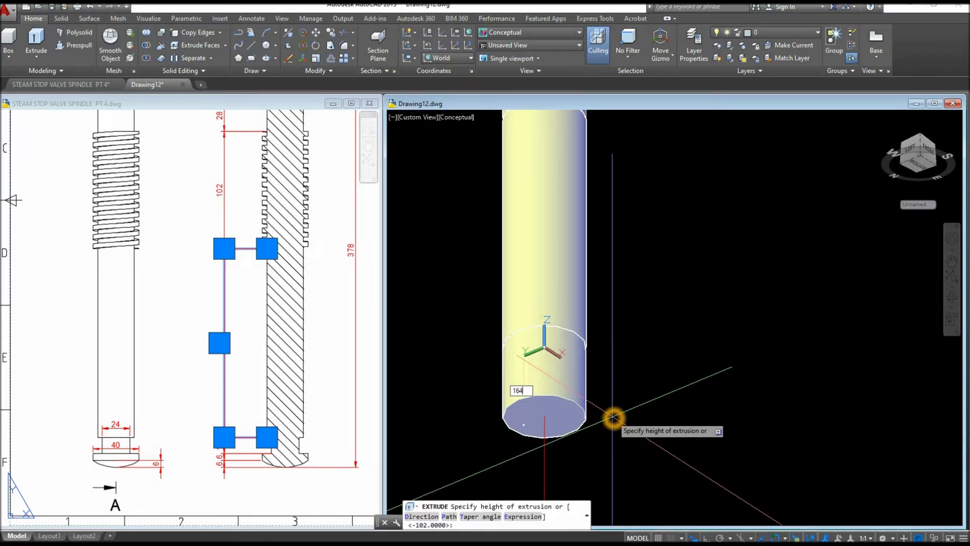
type("4")
key("Return")
Examine the spindle's lower-end dimensions in the reference drawing and the shaft's lower end face in Drawing12
middle_click_drag(622, 423, 608, 314)
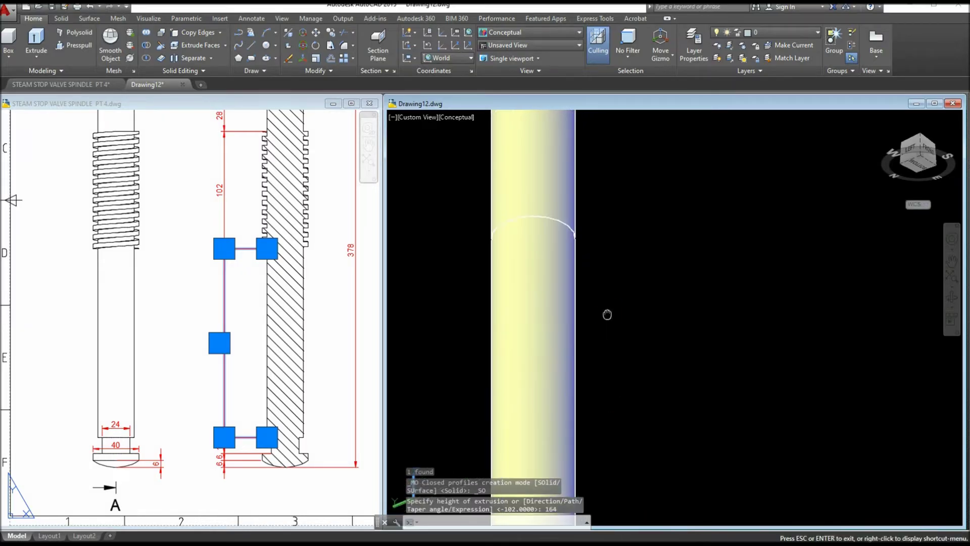
left_click(329, 442)
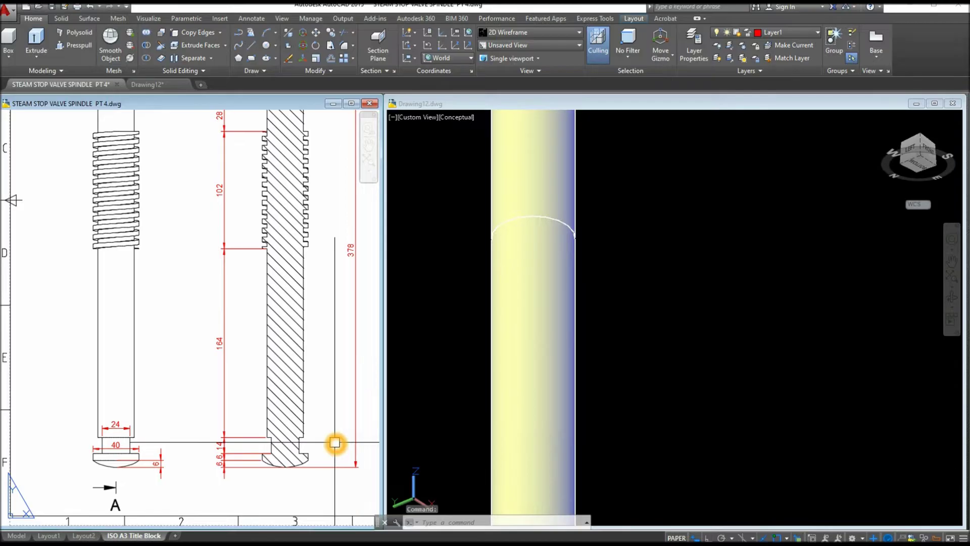
left_click(593, 447)
scroll(613, 441, "down", 3)
middle_click_drag(613, 442, 598, 314)
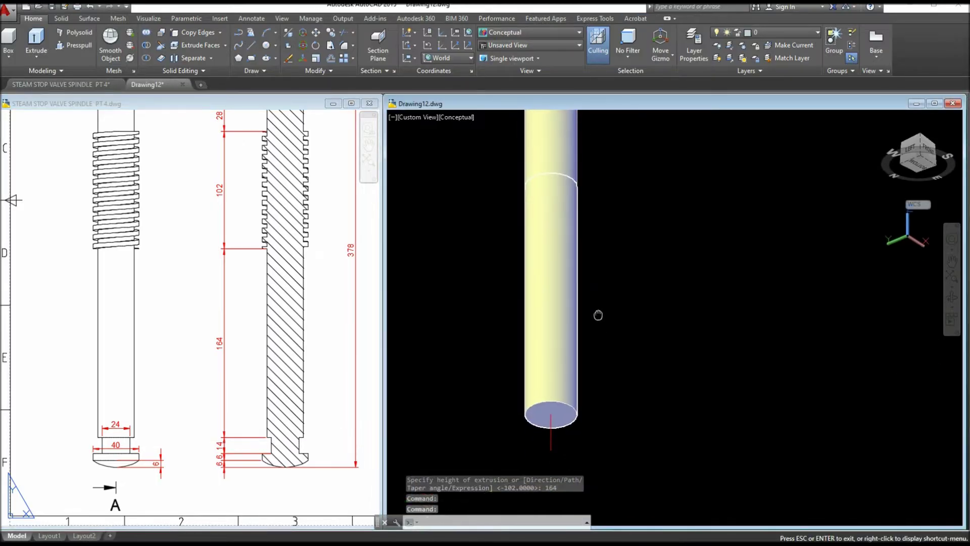
scroll(552, 422, "up", 4)
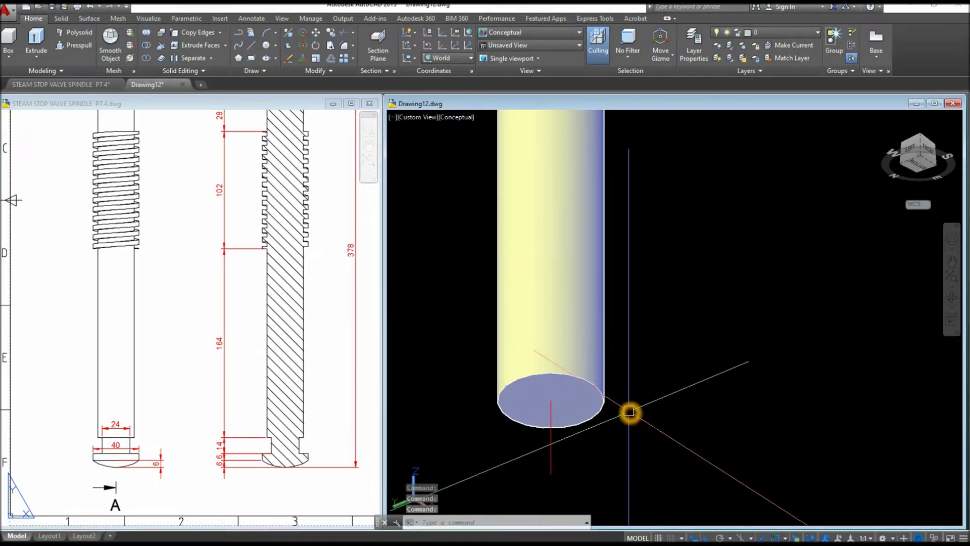
Draw a circle of diameter 24 centred on the lower end face of the 164 long cylinder
type("c")
key("Return")
left_click(553, 403)
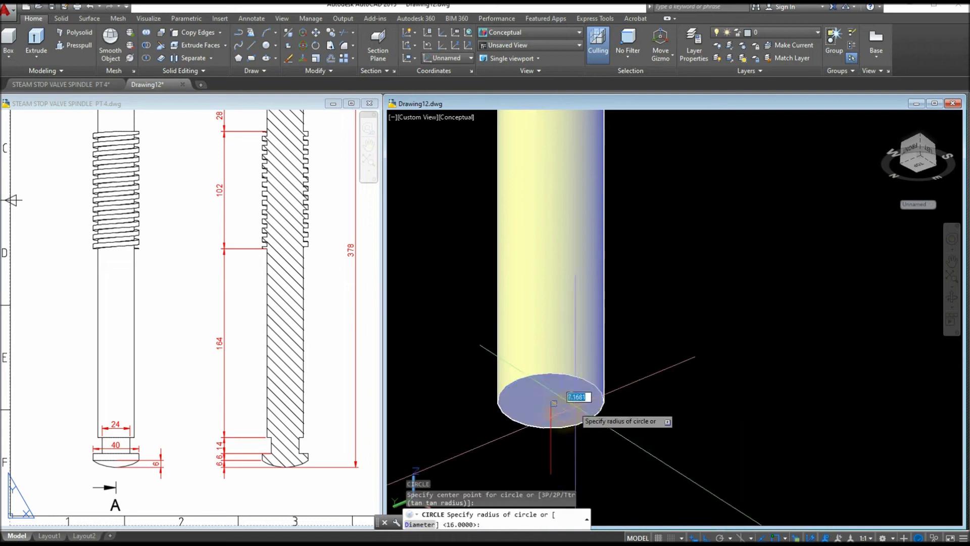
key("Return")
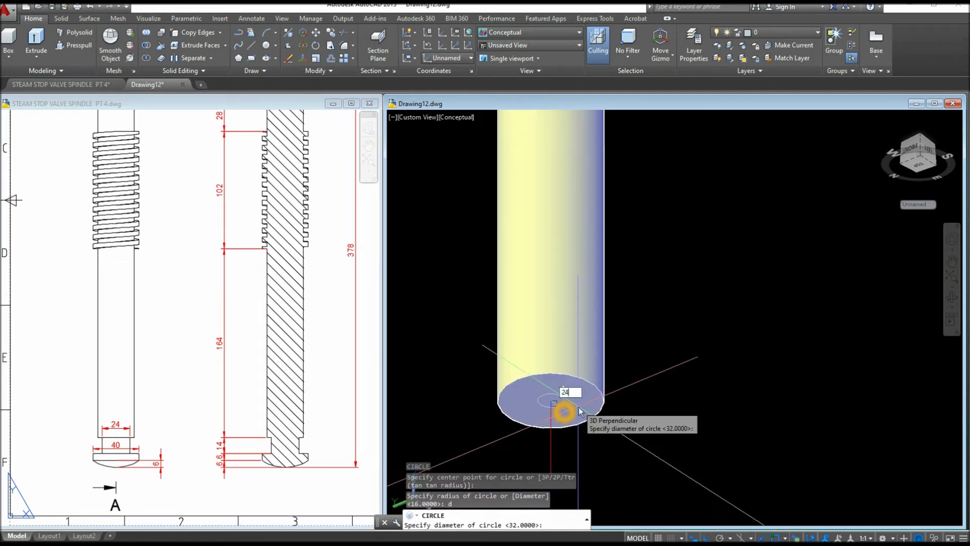
type("24")
key("Return")
Examine the diameter and length dimensions of the narrow neck near the spindle's lower end in the reference drawing
left_click(125, 423)
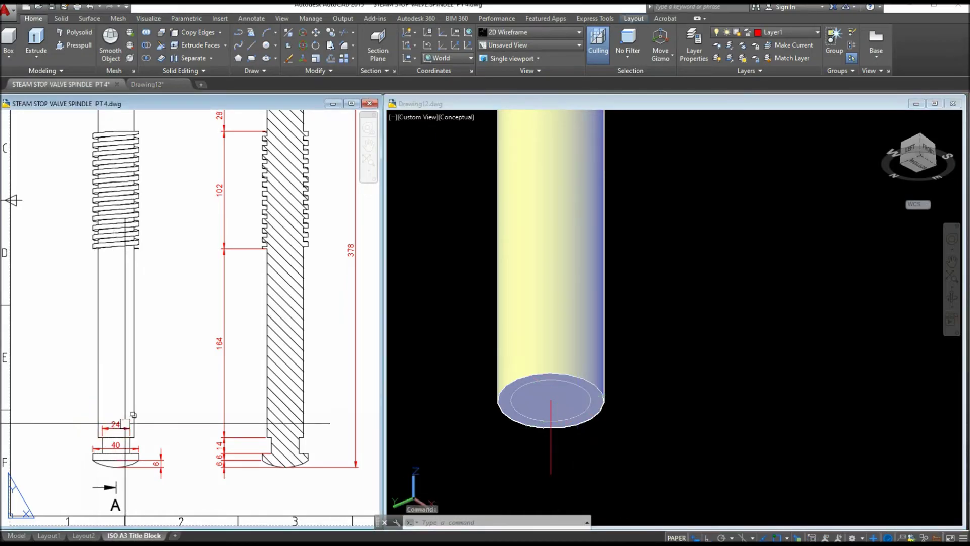
left_click(125, 423)
key("Escape")
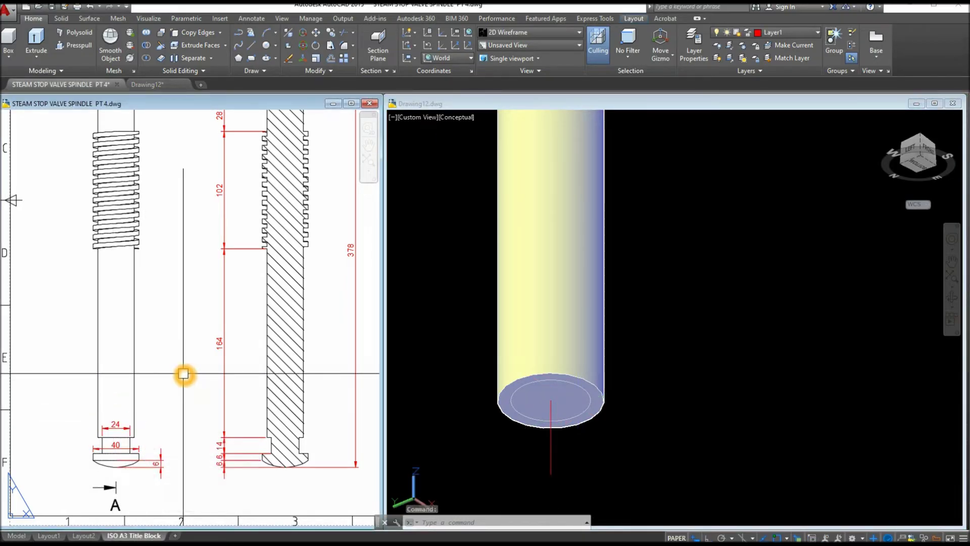
left_click(219, 445)
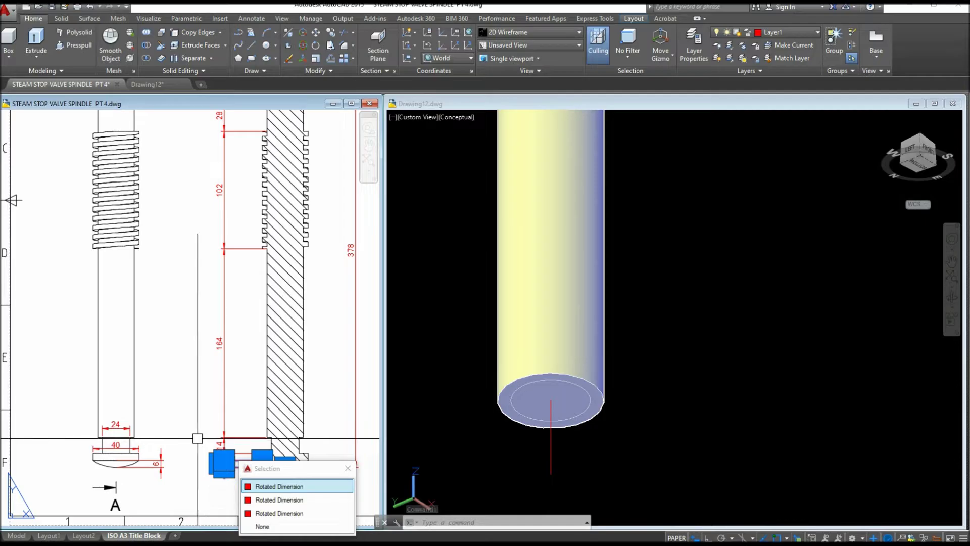
scroll(201, 444, "down", 1)
scroll(199, 433, "up", 3)
key("Escape")
scroll(158, 422, "down", 4)
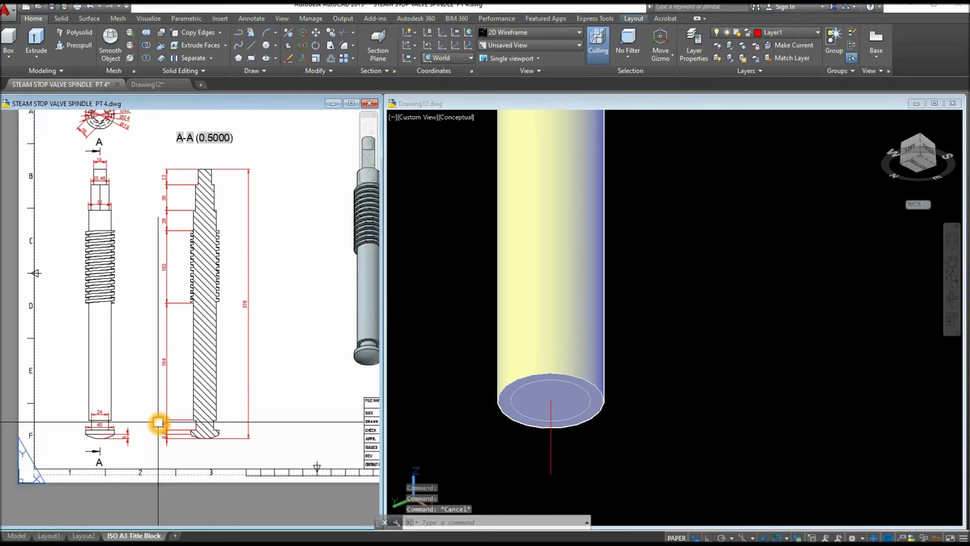
Extrude the diameter 24 circle in Drawing12 downward by 14 to form the neck
left_click(568, 466)
scroll(588, 397, "up", 1)
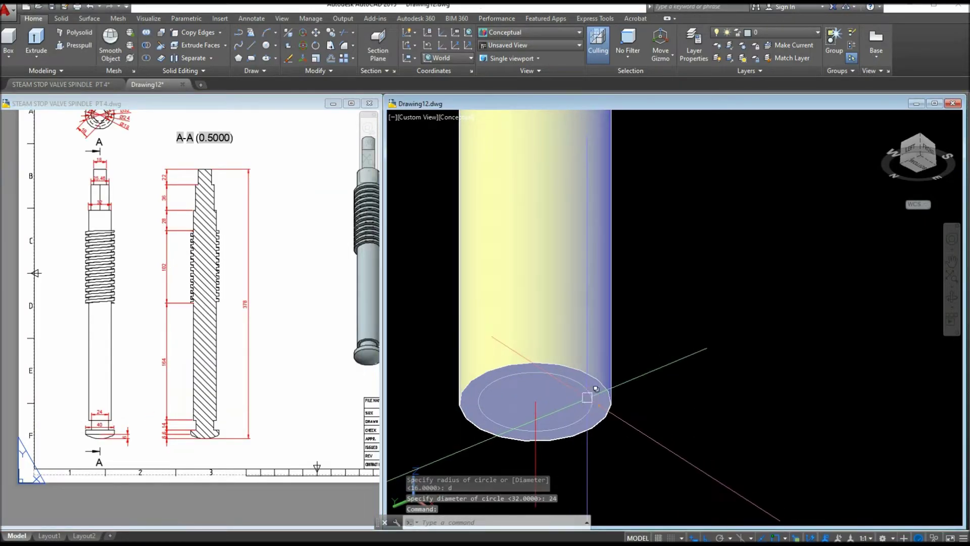
left_click(588, 398)
left_click(47, 57)
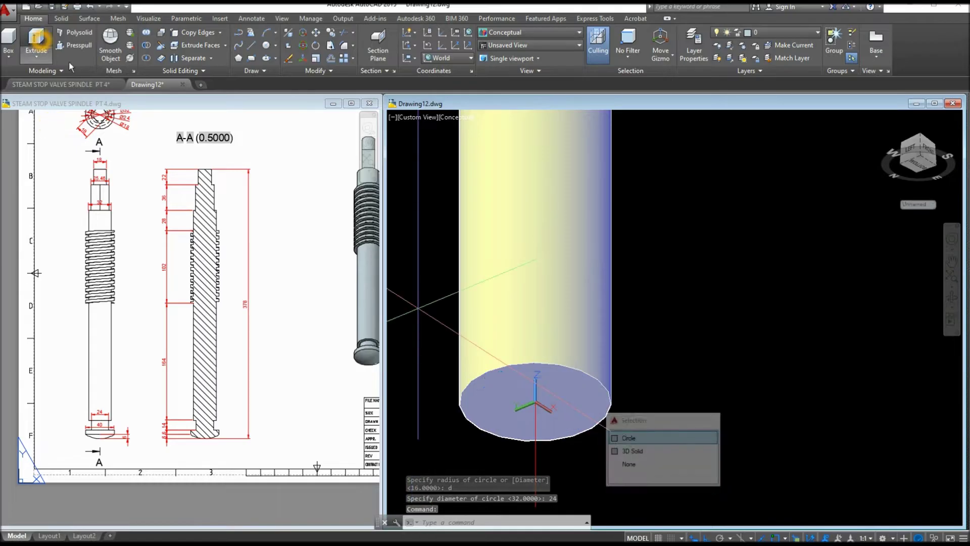
type("14")
key("Return")
Draw a circle of diameter 40 centred on the lower end face of the neck
scroll(654, 444, "down", 1)
middle_click_drag(654, 444, 629, 361)
type("c")
key("Return")
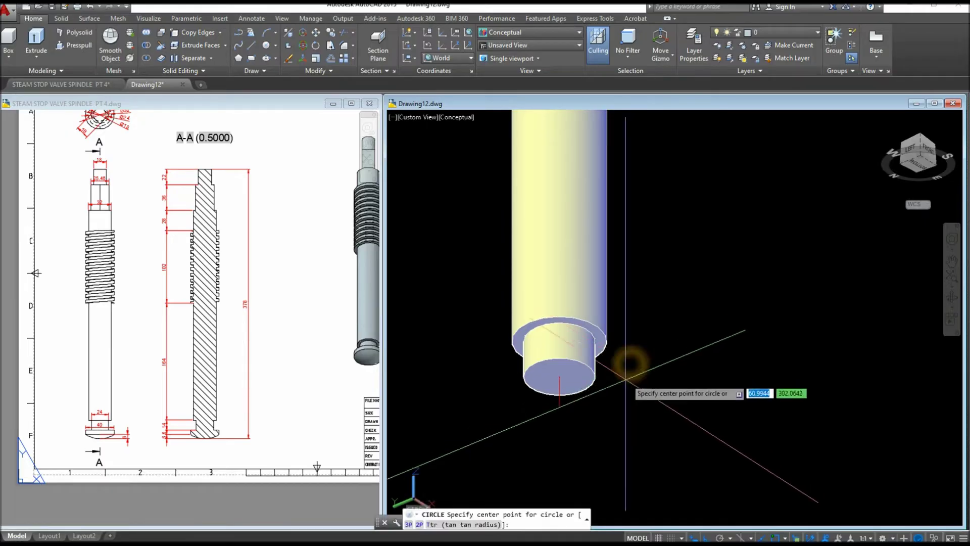
left_click(559, 382)
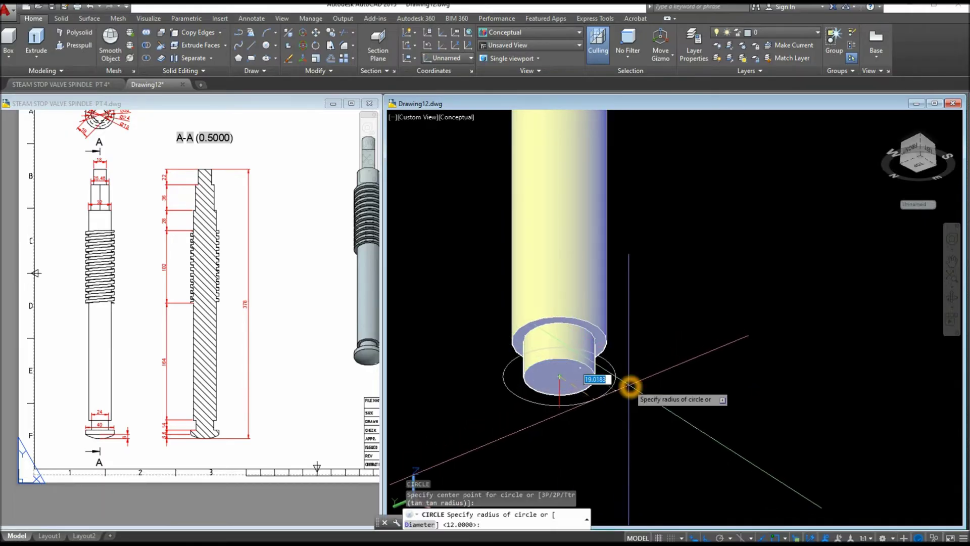
key("Return")
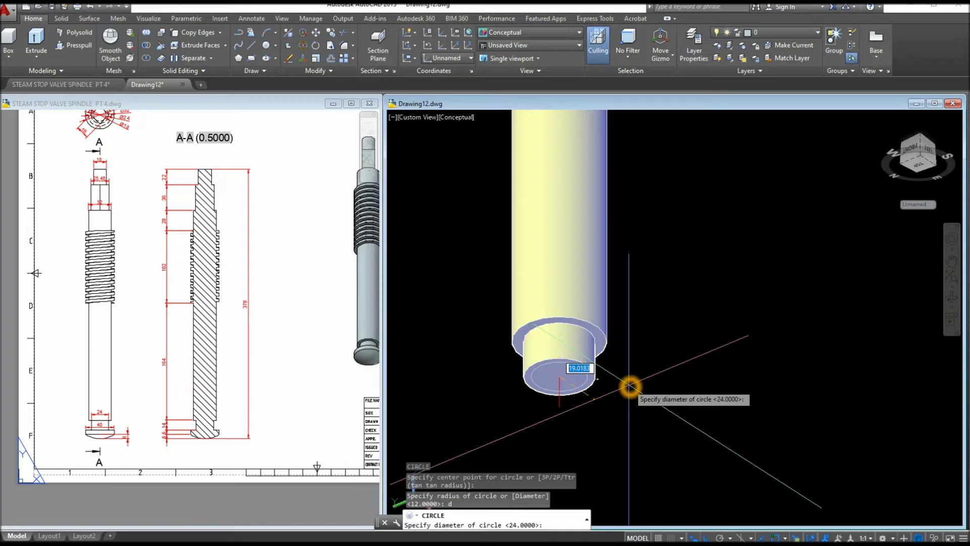
type("40")
key("Return")
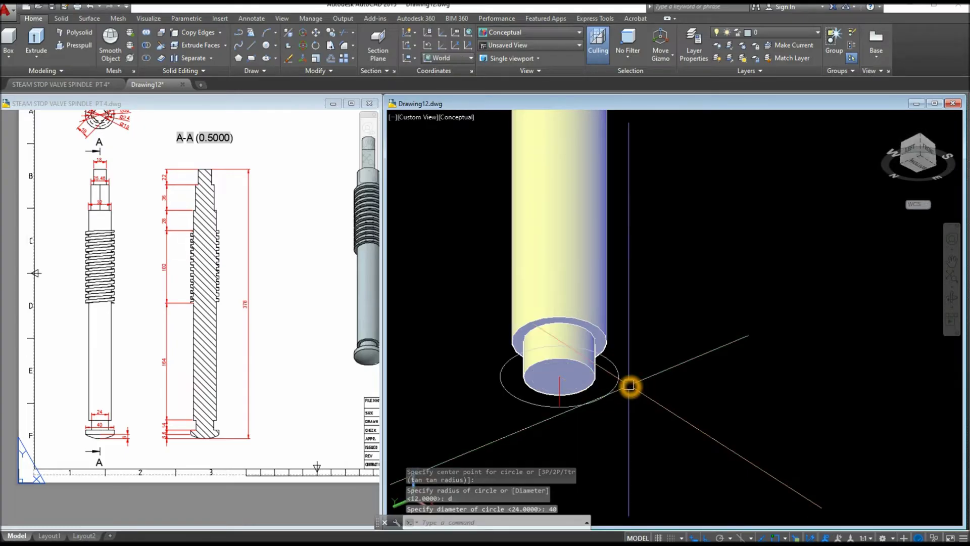
Check the bottom collar's dimensions in the reference drawing and extrude the diameter 40 circle 6 downward
left_click(106, 442)
scroll(105, 442, "up", 5)
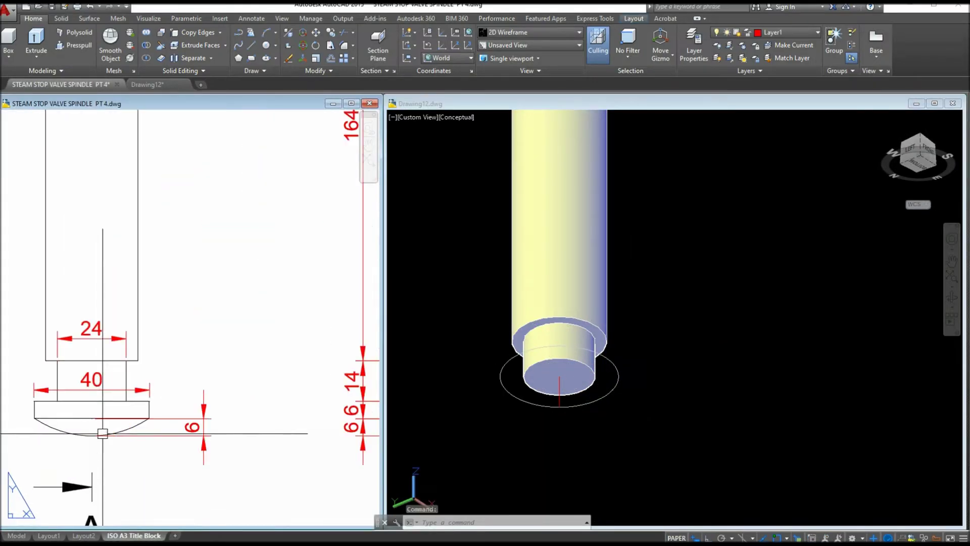
left_click(113, 387)
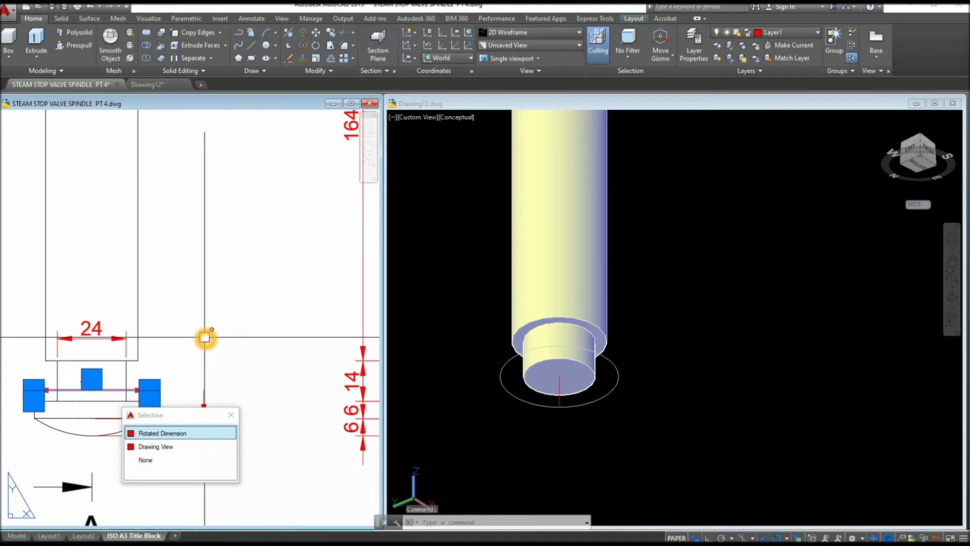
key("Escape")
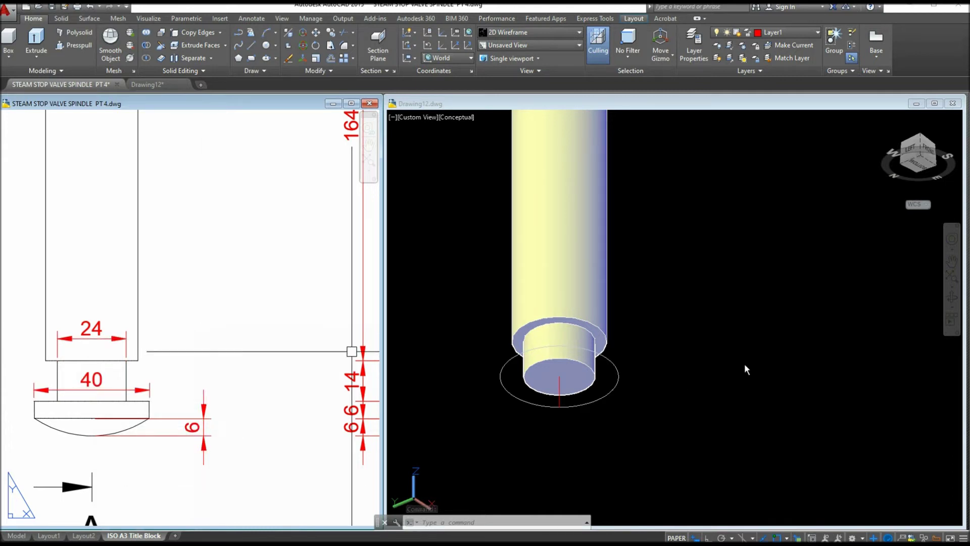
left_click(615, 381)
left_click(616, 380)
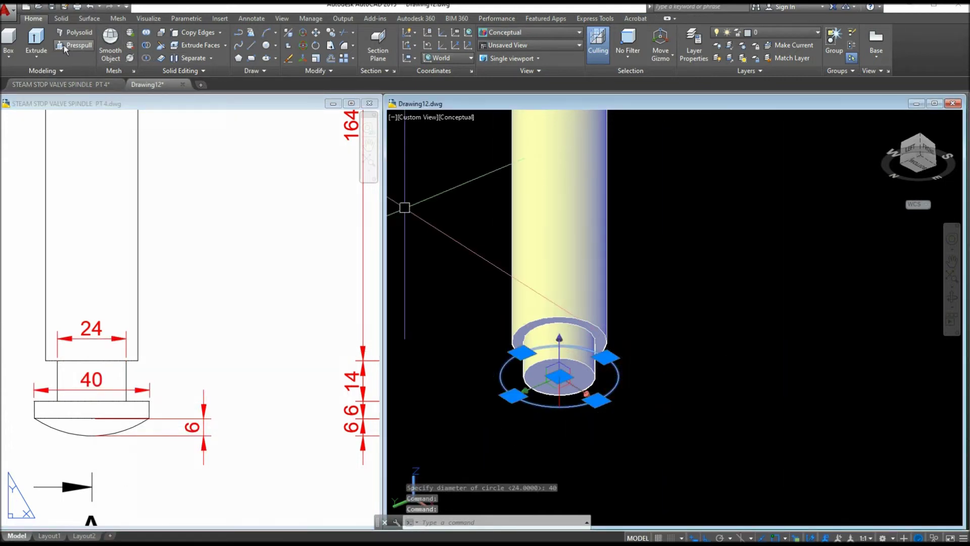
left_click(37, 41)
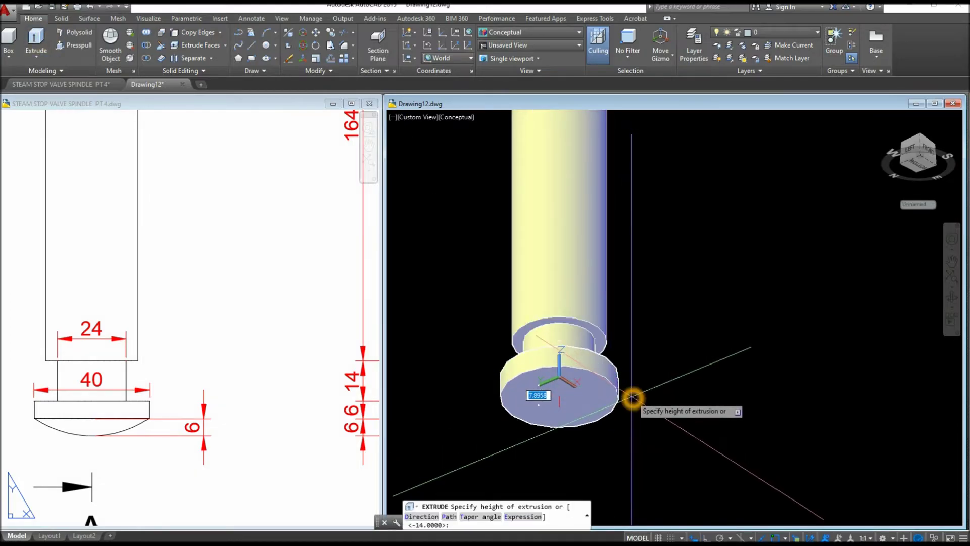
type("6")
key("Escape")
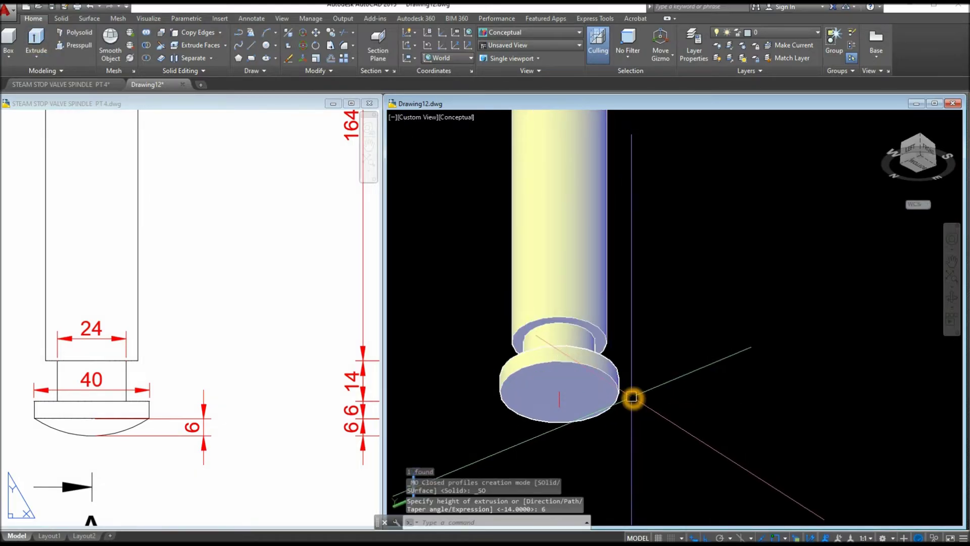
Examine the domed tip's dimensions in the reference drawing and the underside of the collar in Drawing12
left_click(172, 392)
scroll(172, 392, "up", 3)
key("Escape")
scroll(167, 389, "down", 5)
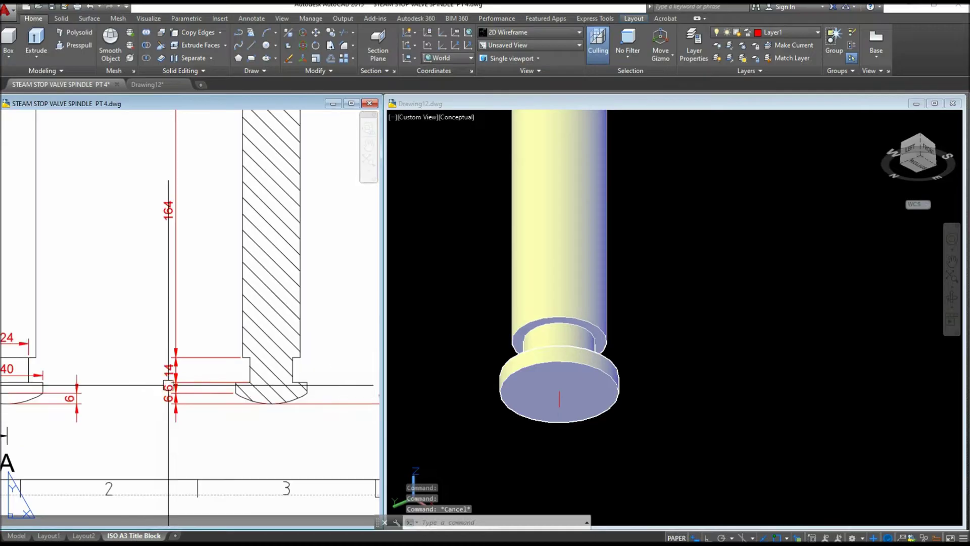
left_click(616, 448)
key("Return")
type("6")
key("Return")
middle_click_drag(618, 444, 622, 443, "shift")
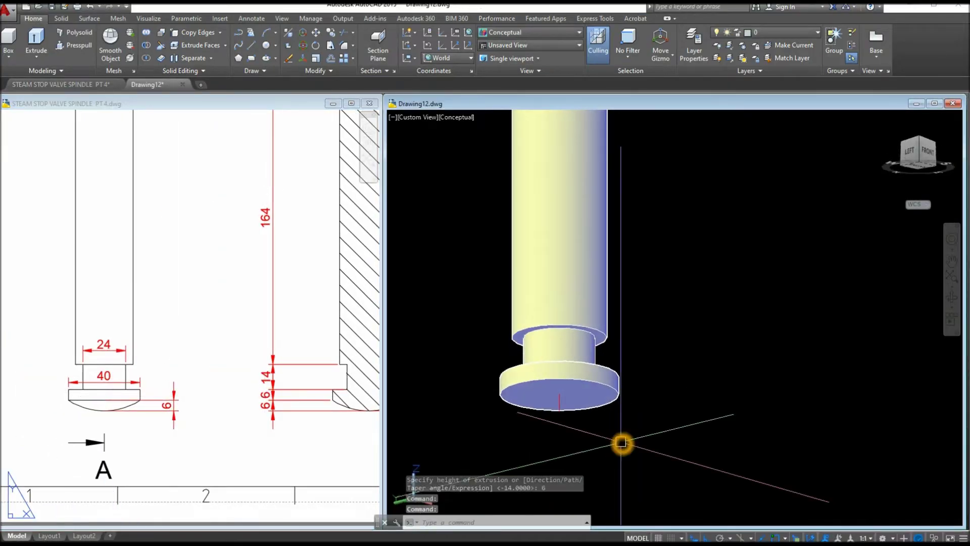
type("l")
key("Return")
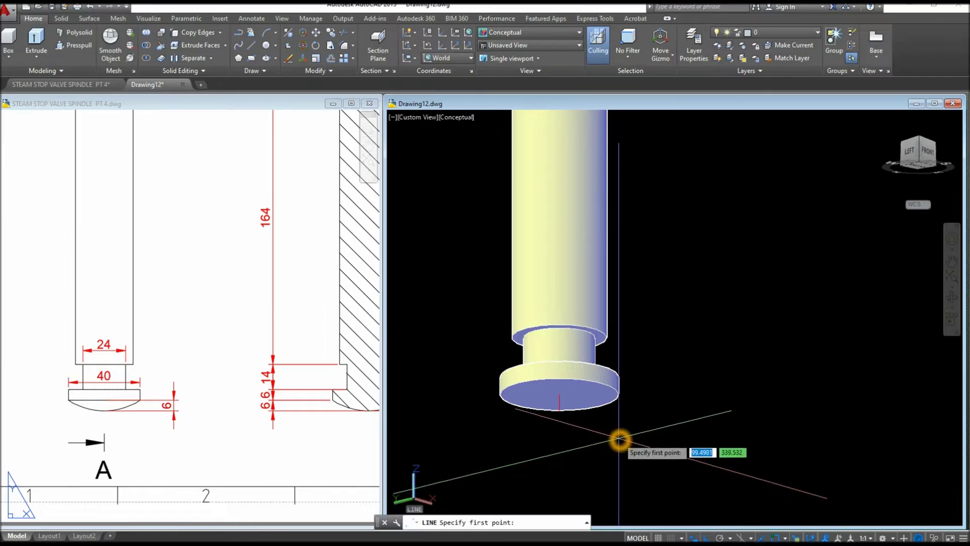
scroll(622, 441, "up", 3)
right_click(618, 378, "shift")
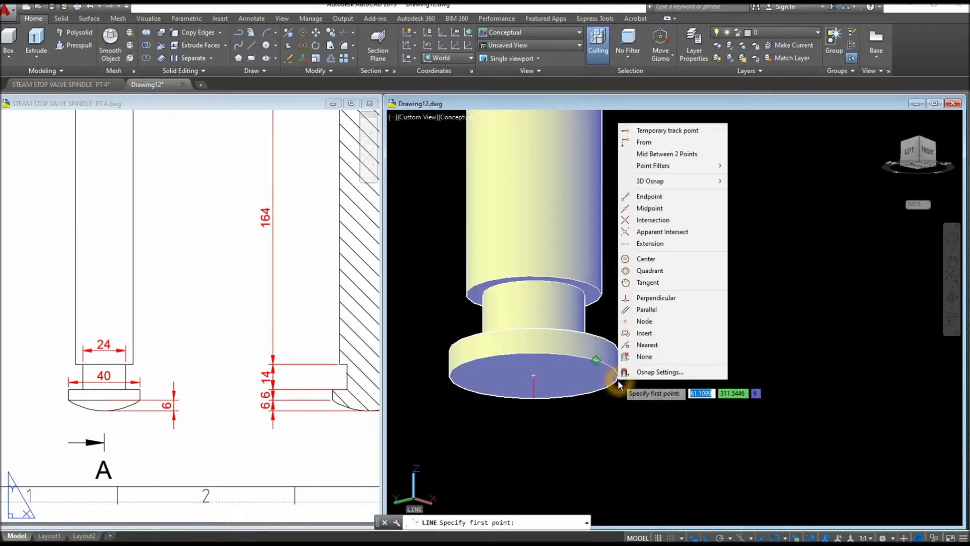
left_click(674, 273)
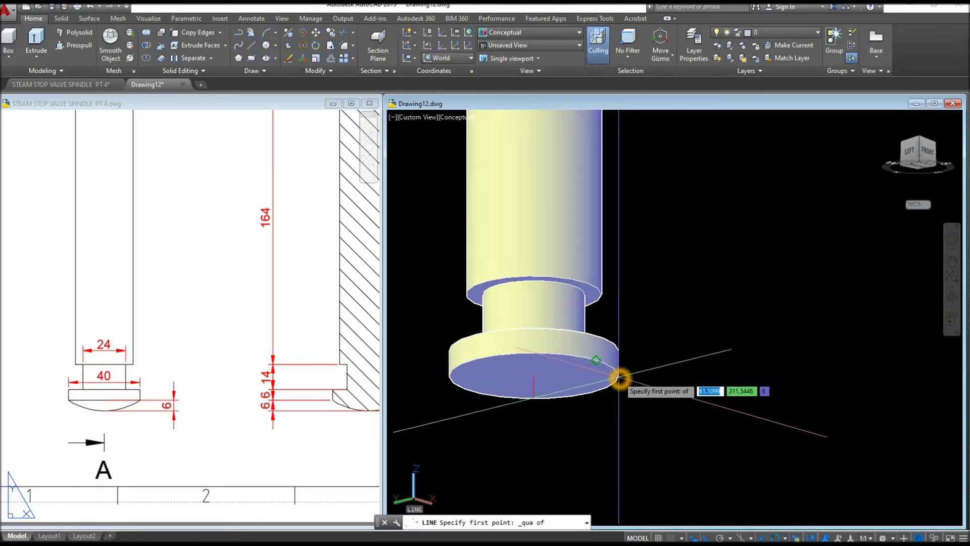
key("Escape")
Set the Drawing12 viewport to the Front view, framing the collar at the spindle's lower end
left_click(417, 116)
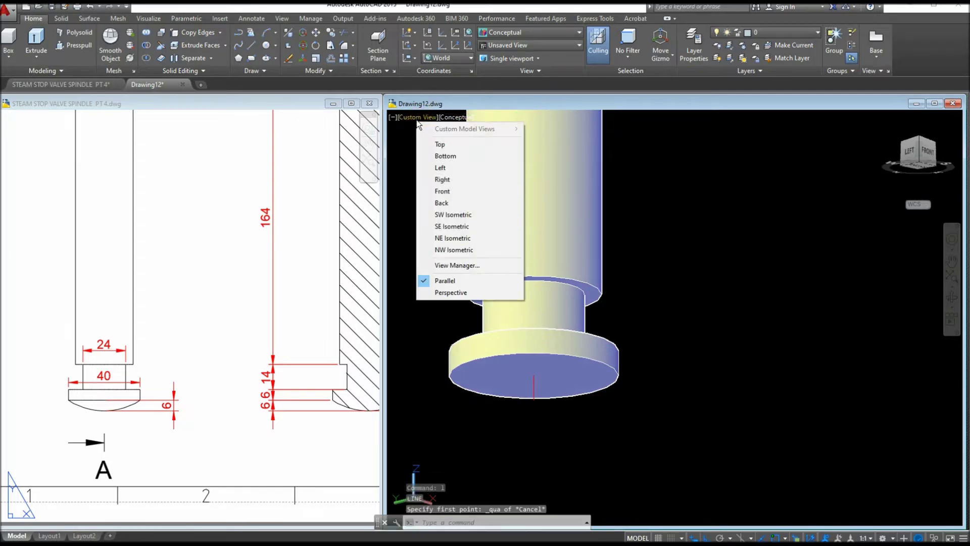
left_click(438, 192)
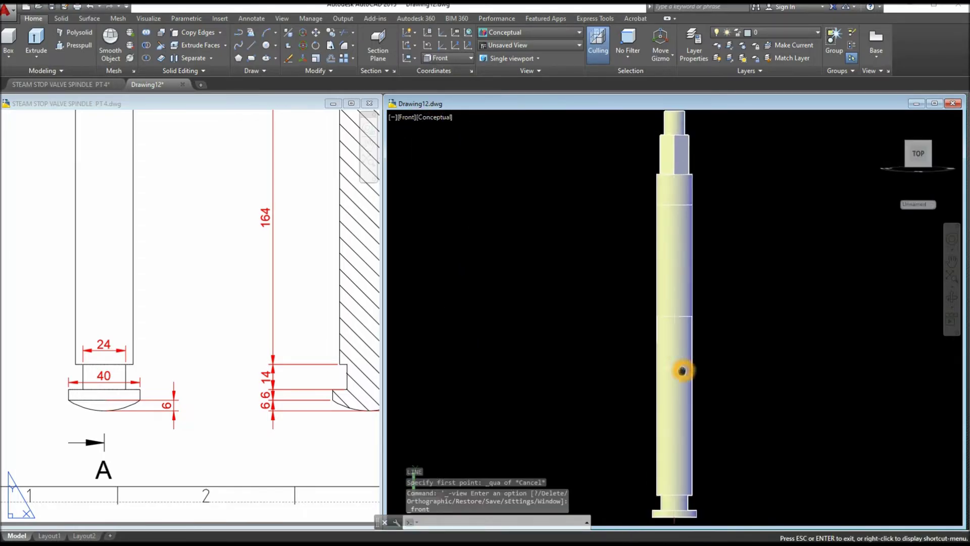
scroll(682, 369, "up", 6)
Draw a straight line across the collar's bottom face between its two opposite side quadrants
type("l")
key("Return")
right_click(585, 349, "shift")
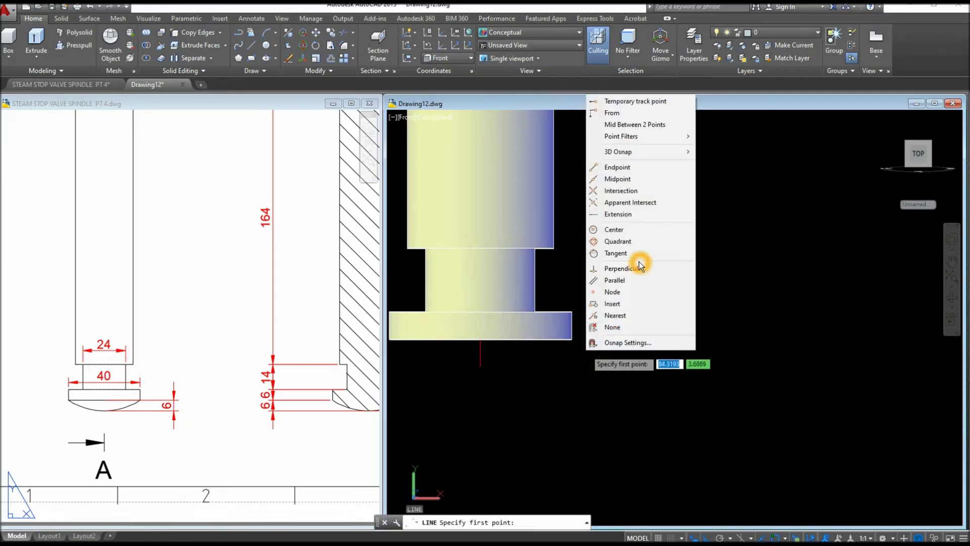
left_click(617, 242)
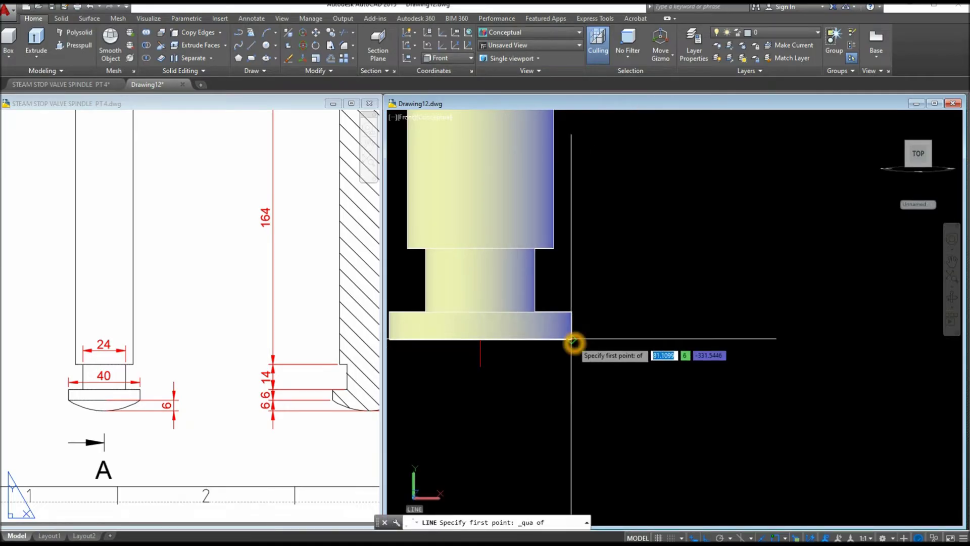
left_click(573, 340)
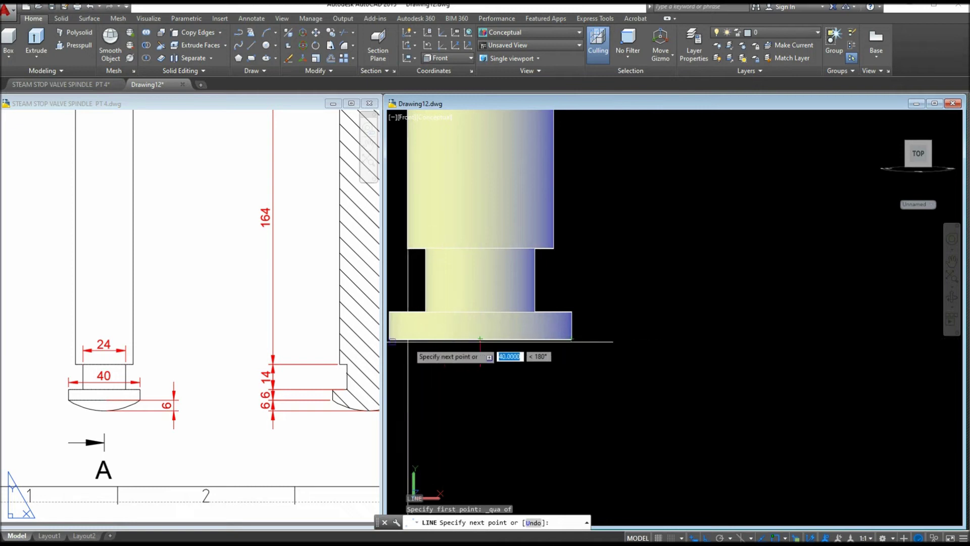
middle_click_drag(386, 340, 523, 345)
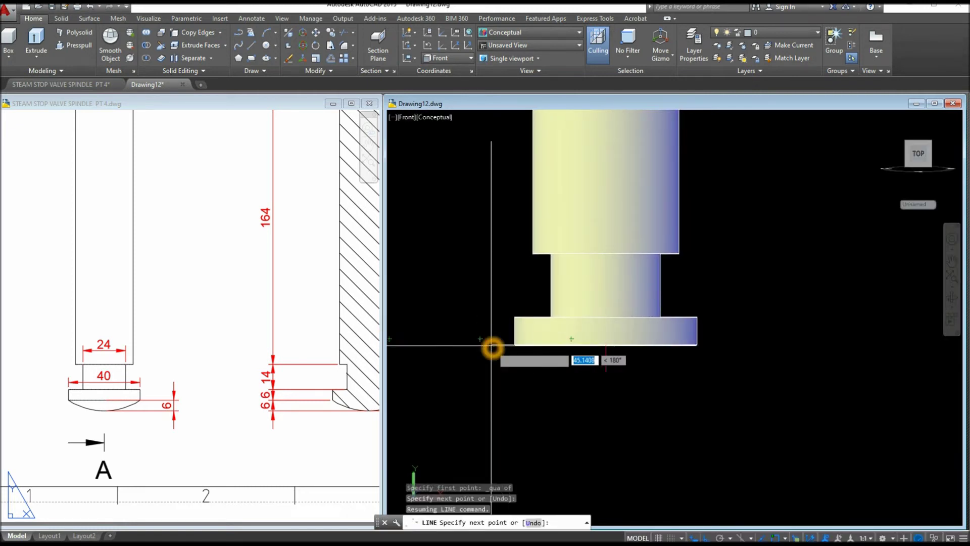
right_click(493, 345, "shift")
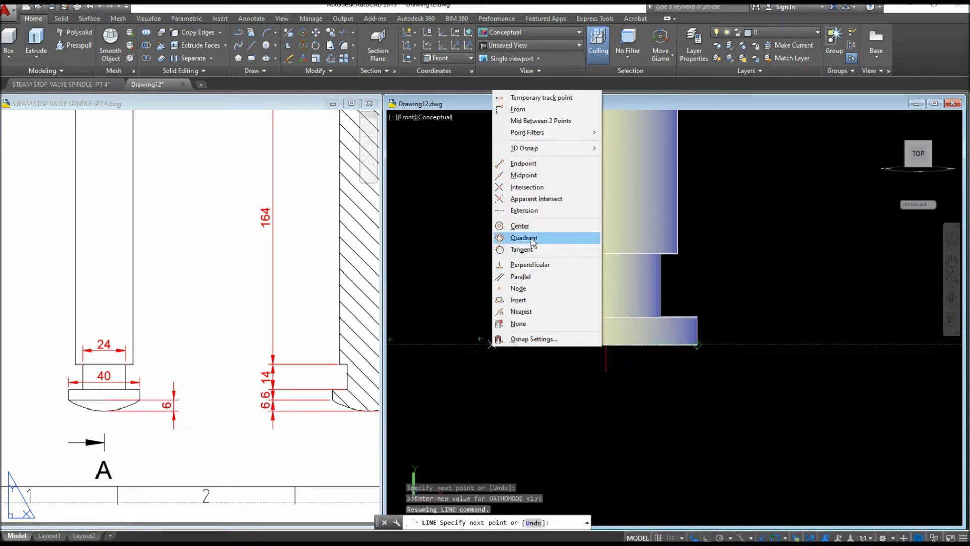
left_click(532, 240)
left_click(515, 344)
right_click(597, 380)
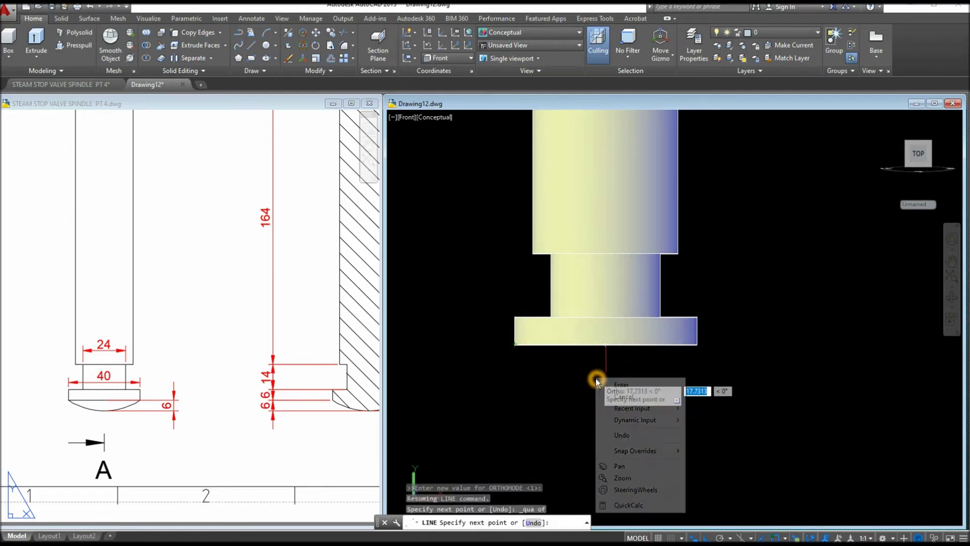
left_click(616, 384)
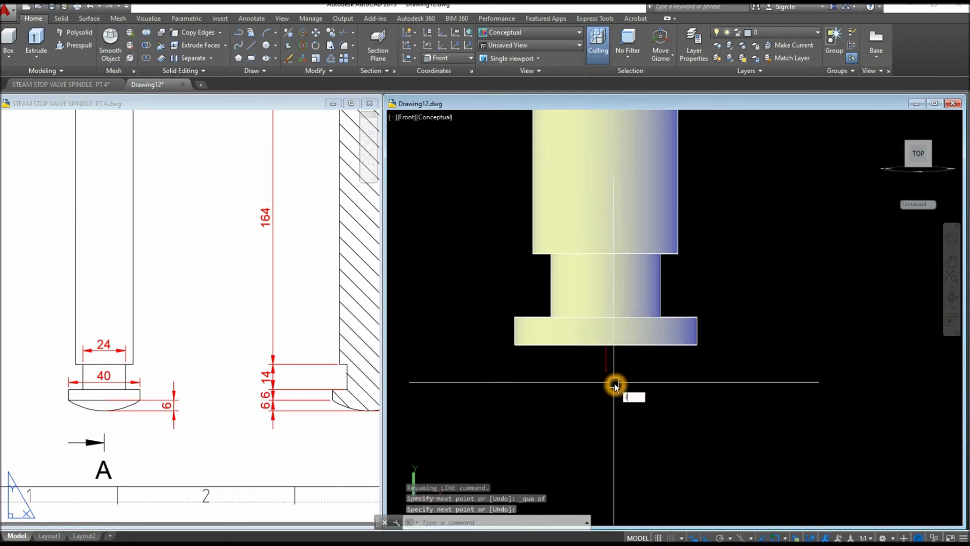
Draw a vertical line 6 long from the centre line's lower end up to the centre of the collar's bottom face
key("Return")
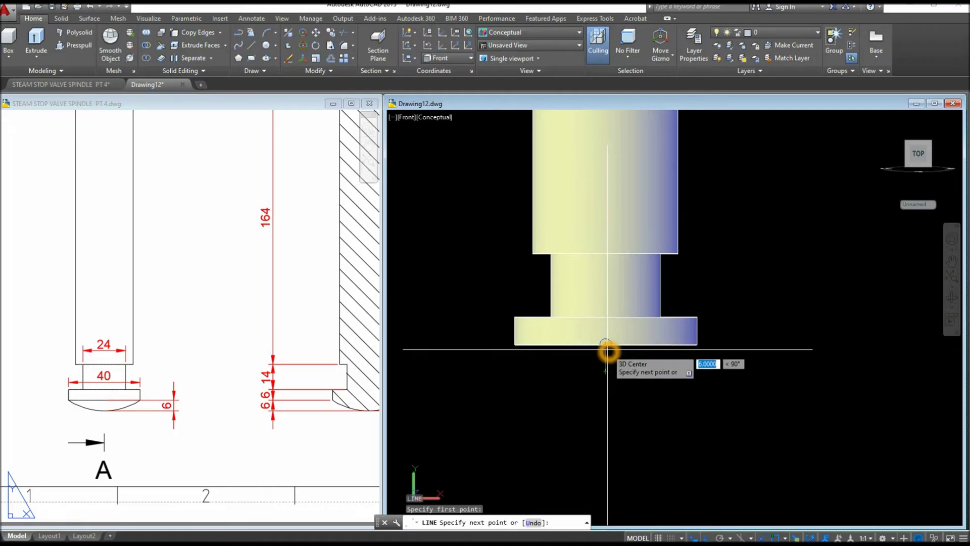
right_click(607, 351, "shift")
left_click(640, 242)
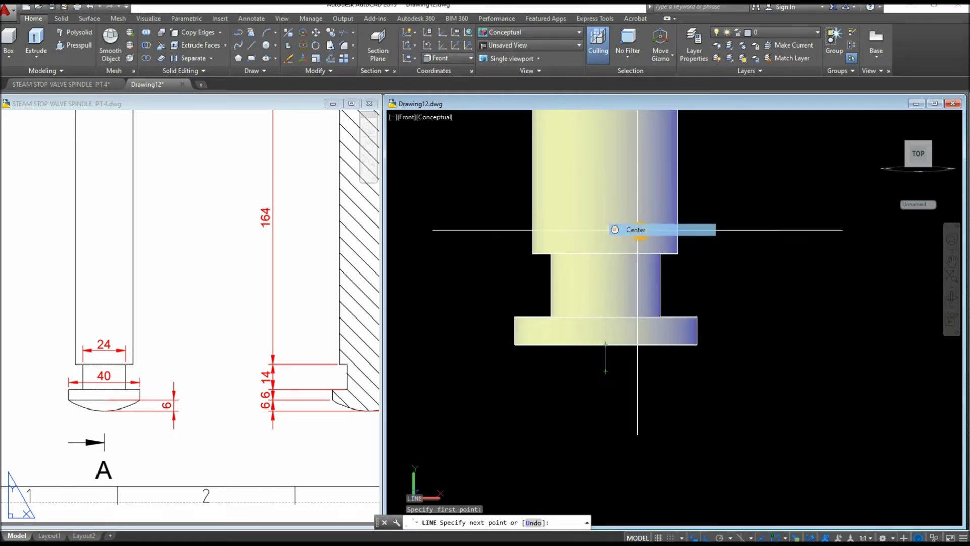
right_click(641, 365, "shift")
key("Escape")
middle_click_drag(660, 372, 678, 353, "shift")
key("Escape")
scroll(604, 370, "up", 2)
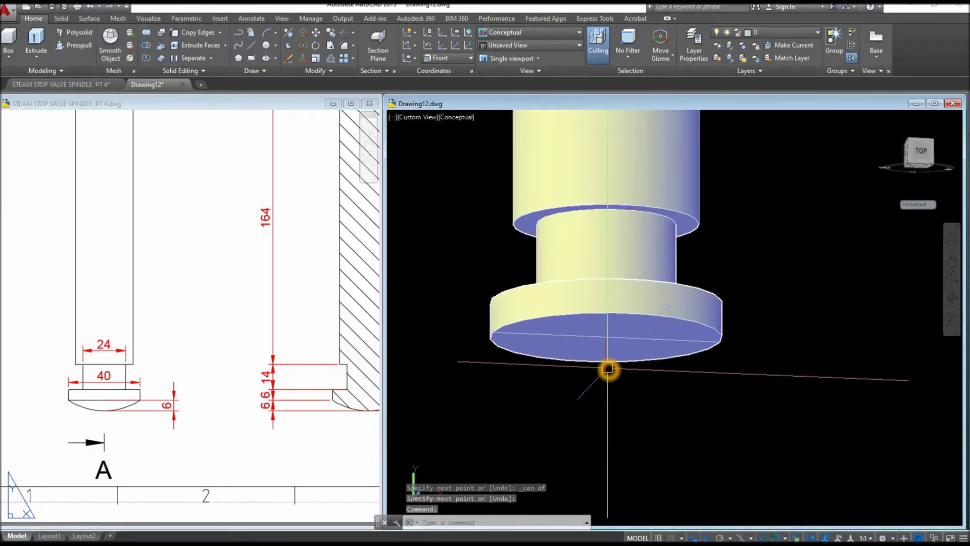
Erase the spindle's long centre line and set the Drawing12 viewport to the Front view
left_click(608, 370)
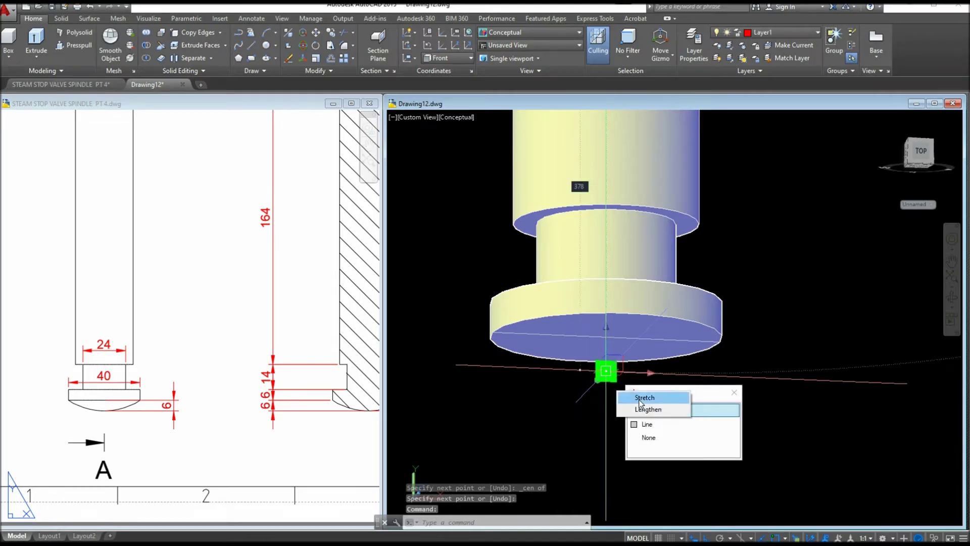
left_click(659, 408)
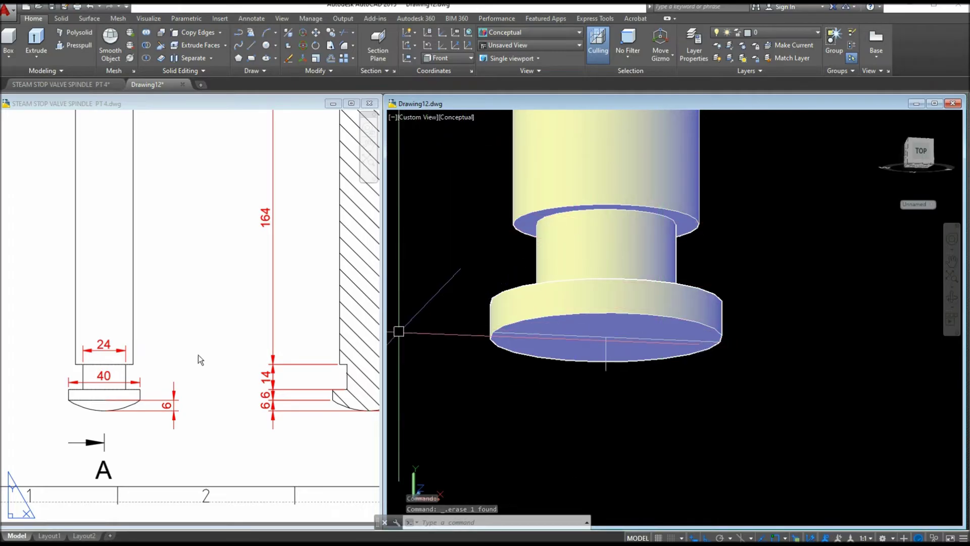
left_click(418, 118)
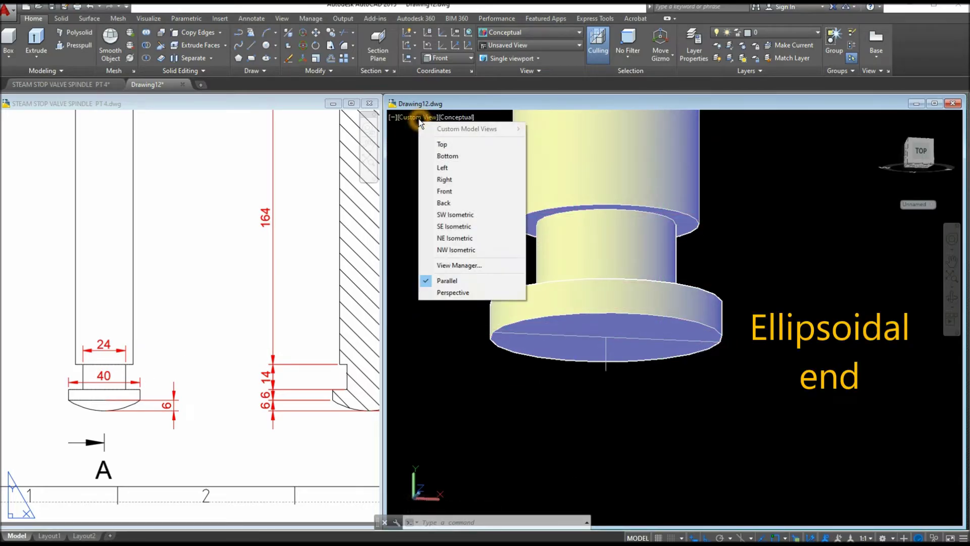
left_click(452, 192)
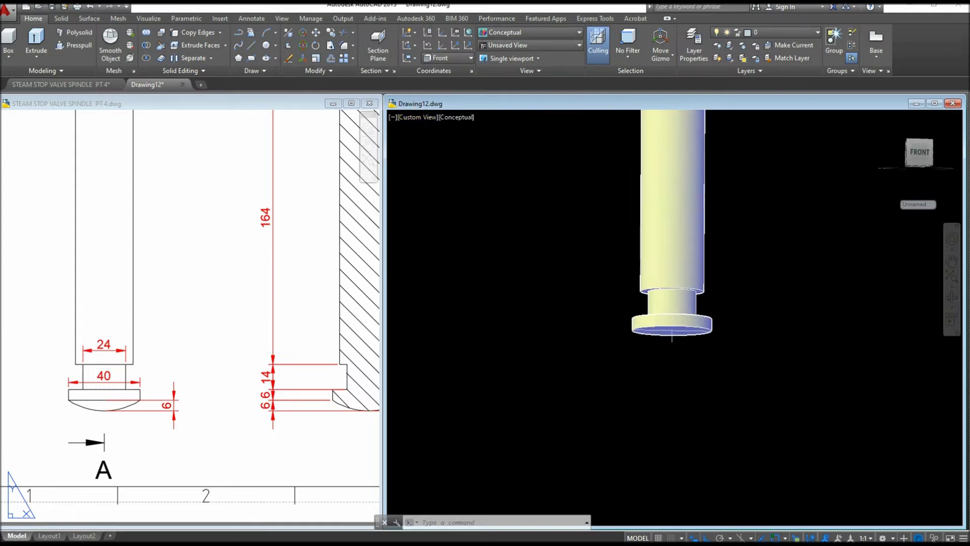
scroll(551, 353, "up", 3)
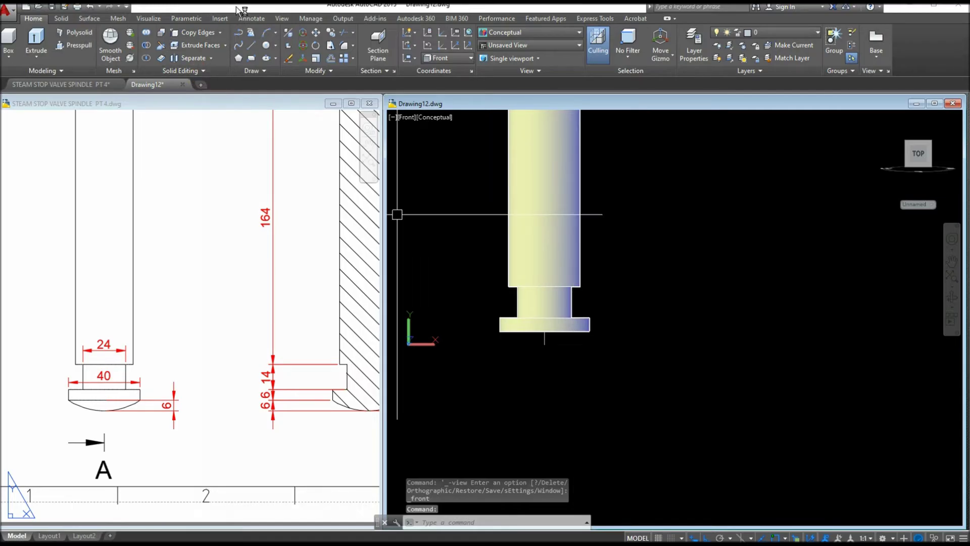
Draw a three-point arc from one side quadrant of the collar's bottom face through the vertical line's lower end to the opposite quadrant
left_click(277, 34)
left_click(284, 51)
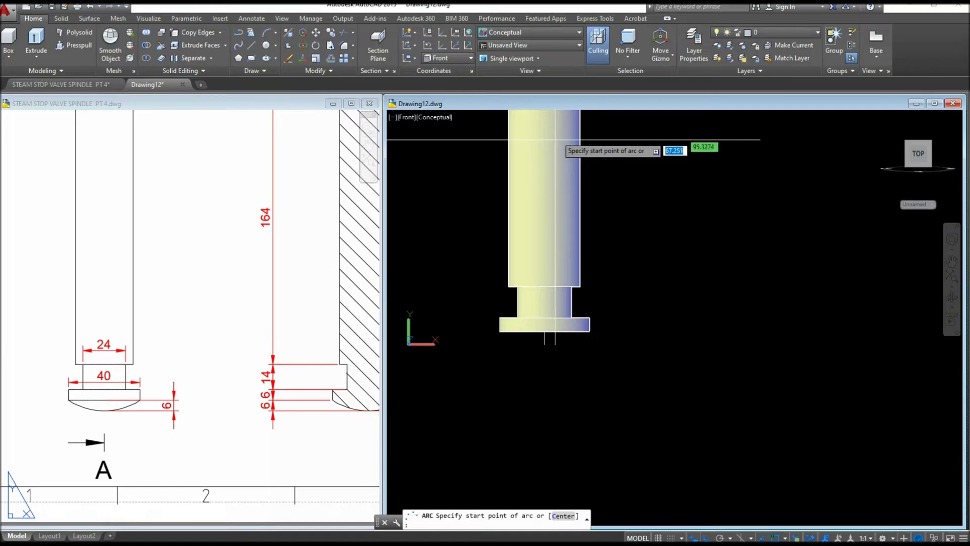
scroll(566, 375, "up", 4)
left_click(447, 290)
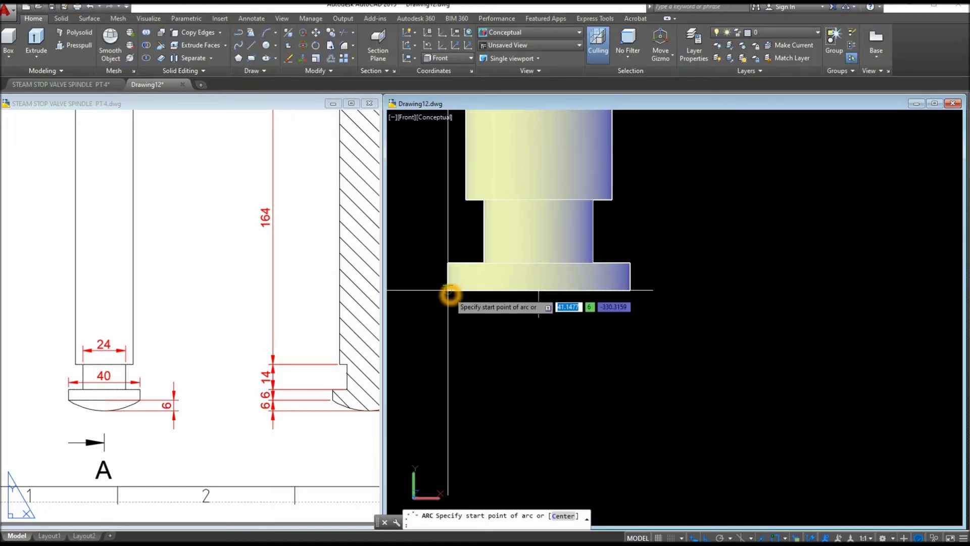
right_click(450, 292, "shift")
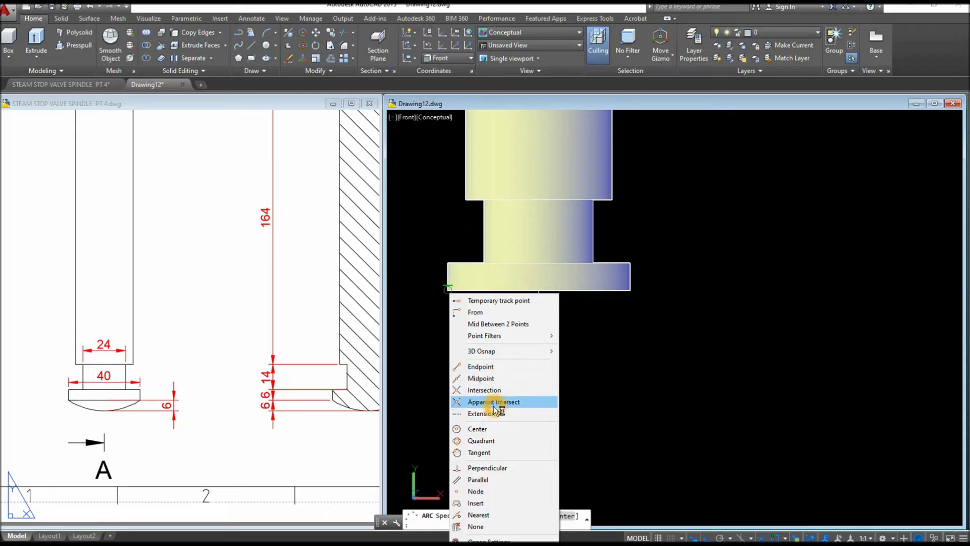
left_click(487, 442)
left_click(447, 288)
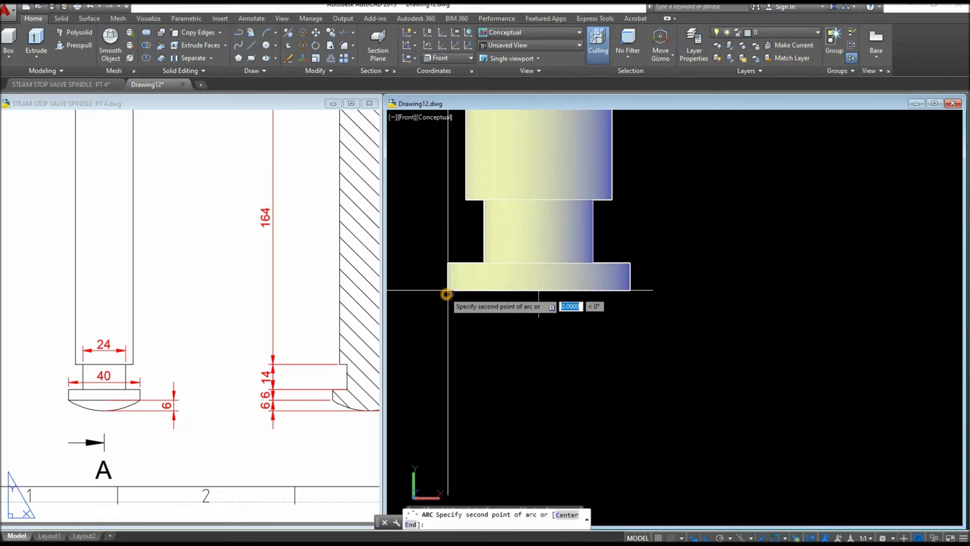
left_click(539, 318)
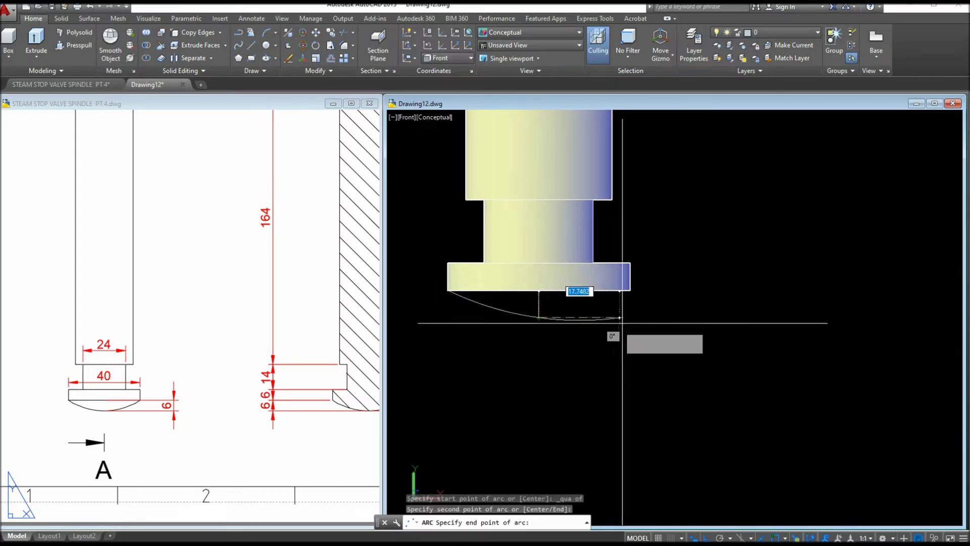
right_click(632, 296, "shift")
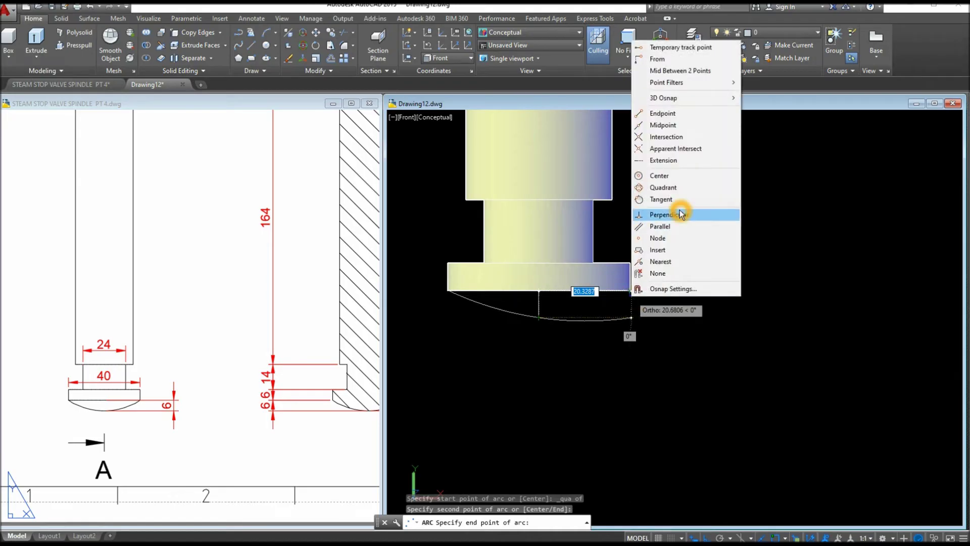
left_click(682, 188)
left_click(626, 290)
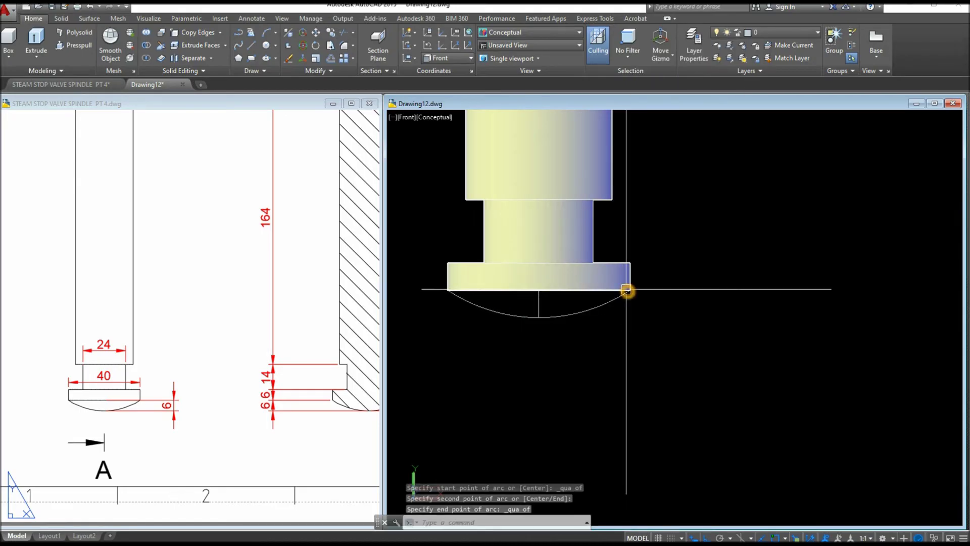
Trim away the left half of the arc and of the horizontal line, leaving a closed half-profile of the dome
scroll(535, 321, "up", 2)
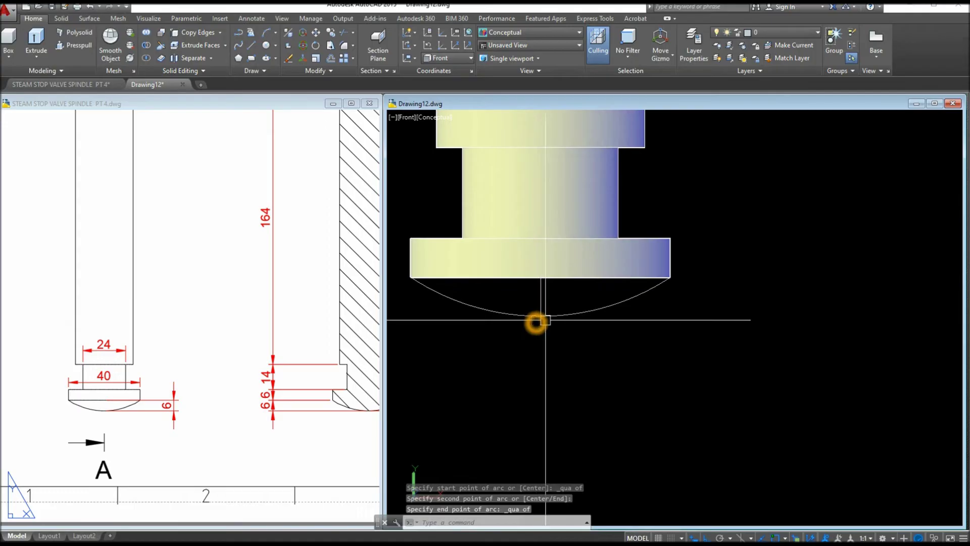
middle_click_drag(546, 320, 548, 325)
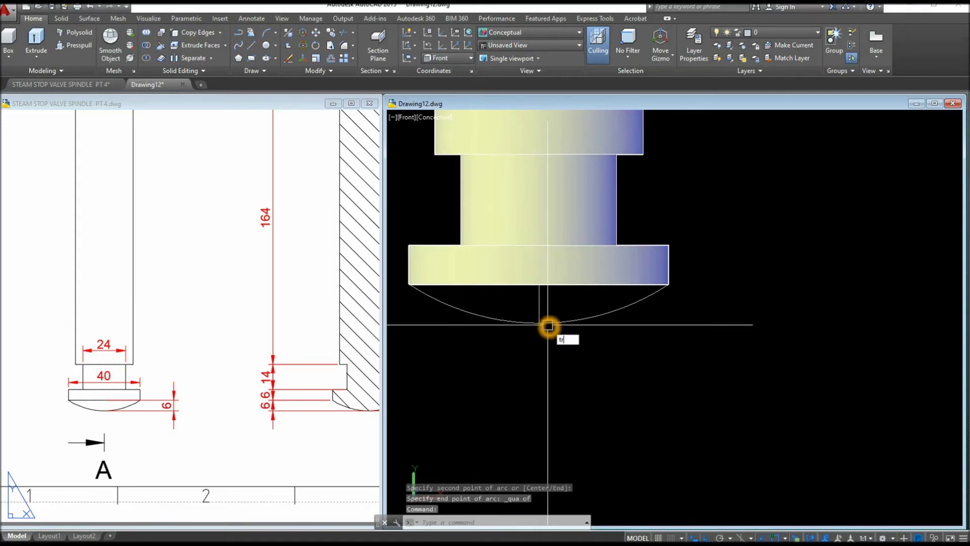
type("r")
key("Return")
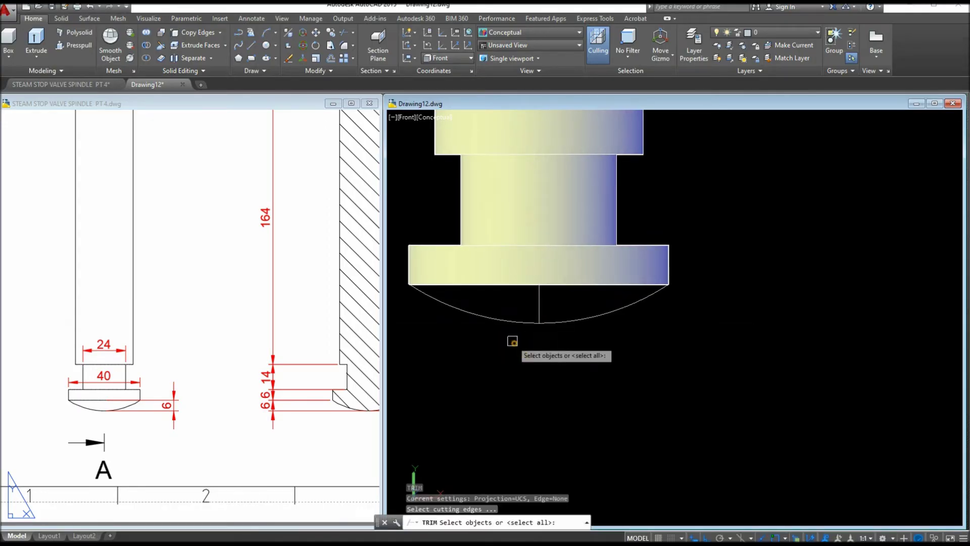
key("Return")
left_click(512, 323)
middle_click_drag(513, 324, 531, 278, "shift")
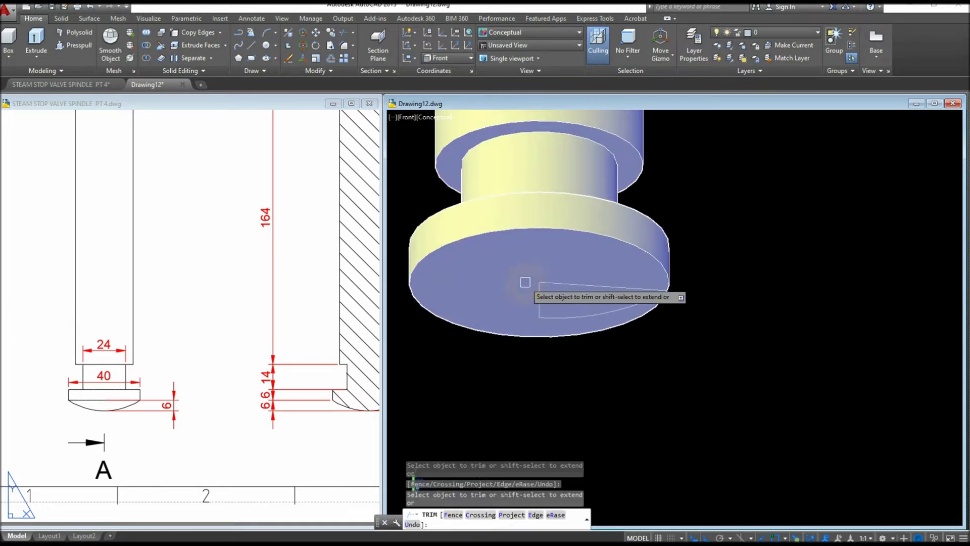
right_click(708, 303)
left_click(720, 307)
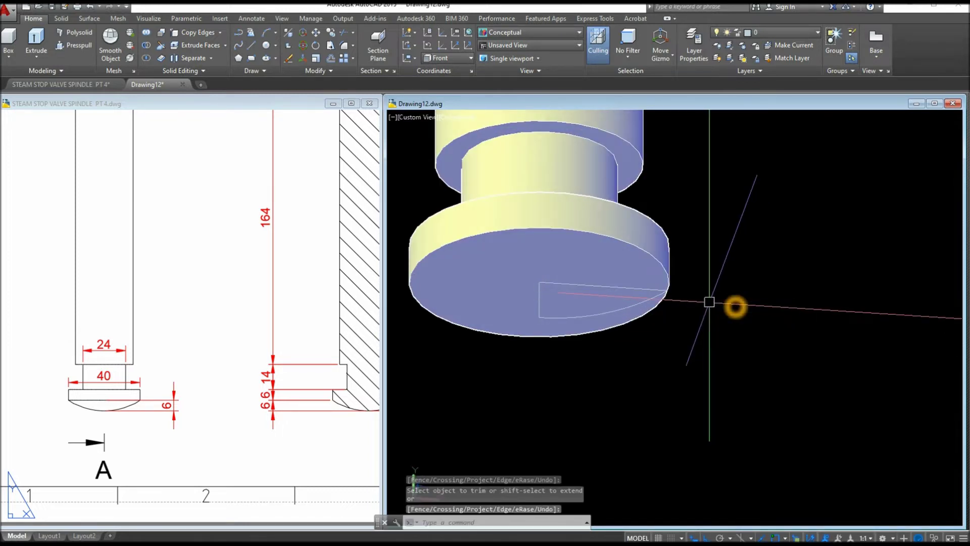
Join the horizontal line, the arc and the vertical line of the dome's half-profile into one polyline
type("j")
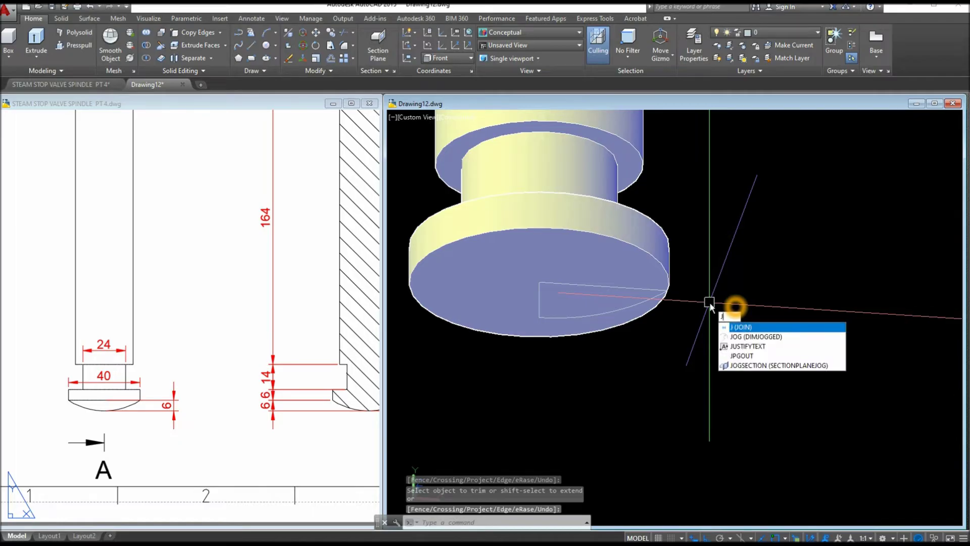
key("Return")
left_click(626, 292)
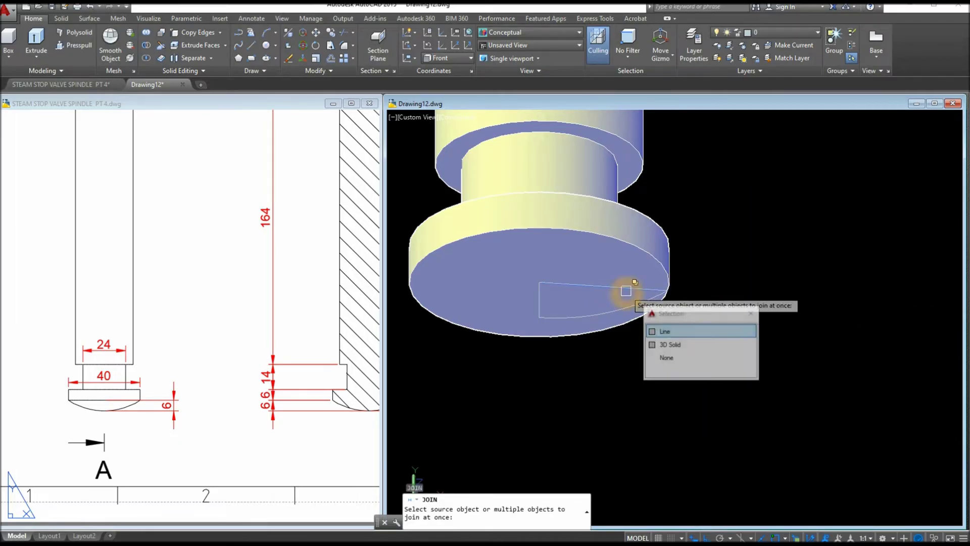
left_click(591, 303)
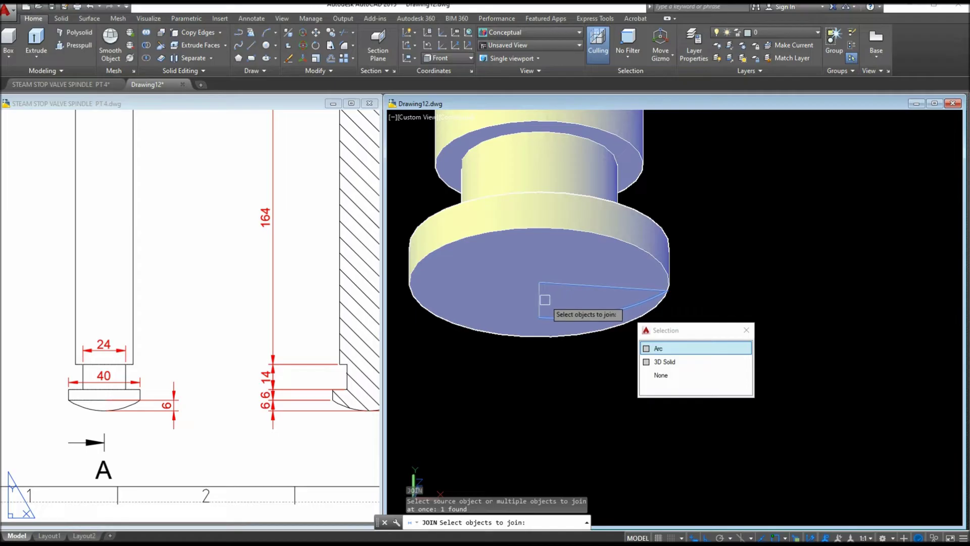
left_click(543, 302)
key("Return")
left_click(704, 280)
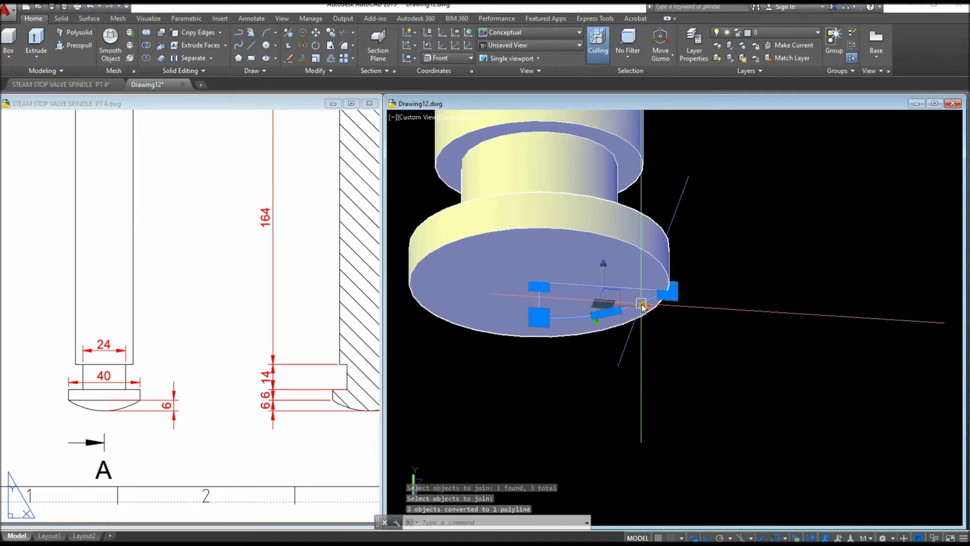
left_click(725, 274)
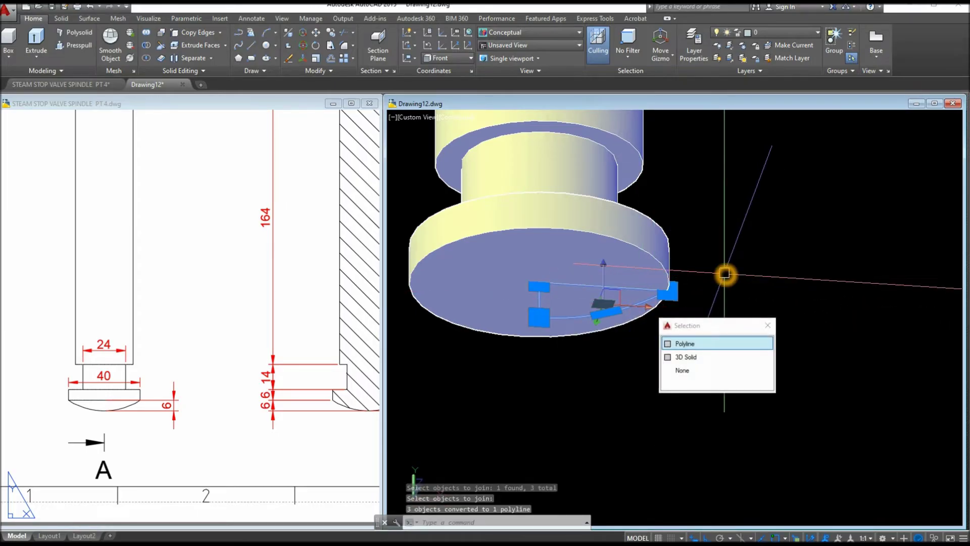
key("Escape")
Revolve the dome's half-profile 360 degrees about its vertical edge, using that edge's two endpoints as the axis
type("rev")
key("Return")
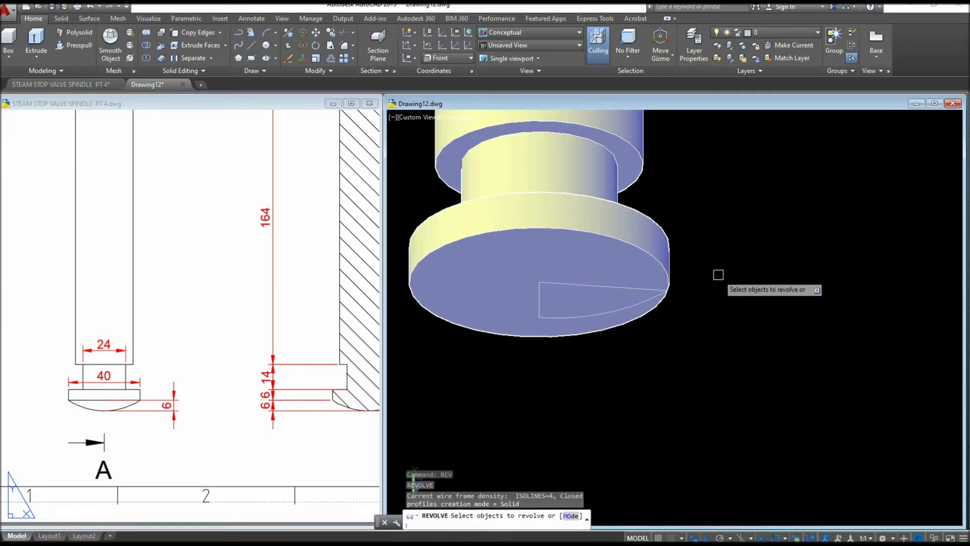
left_click(628, 287)
left_click(680, 343)
right_click(711, 289)
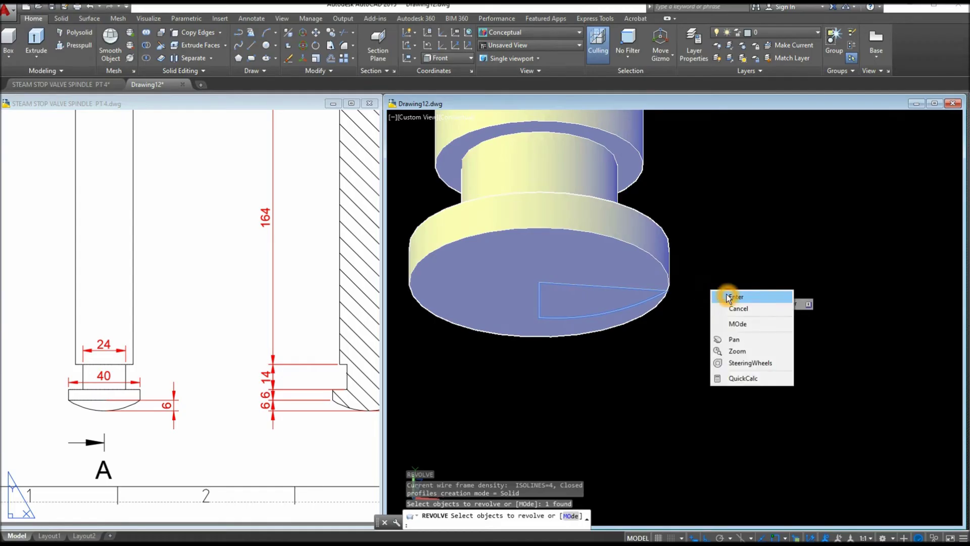
left_click(729, 297)
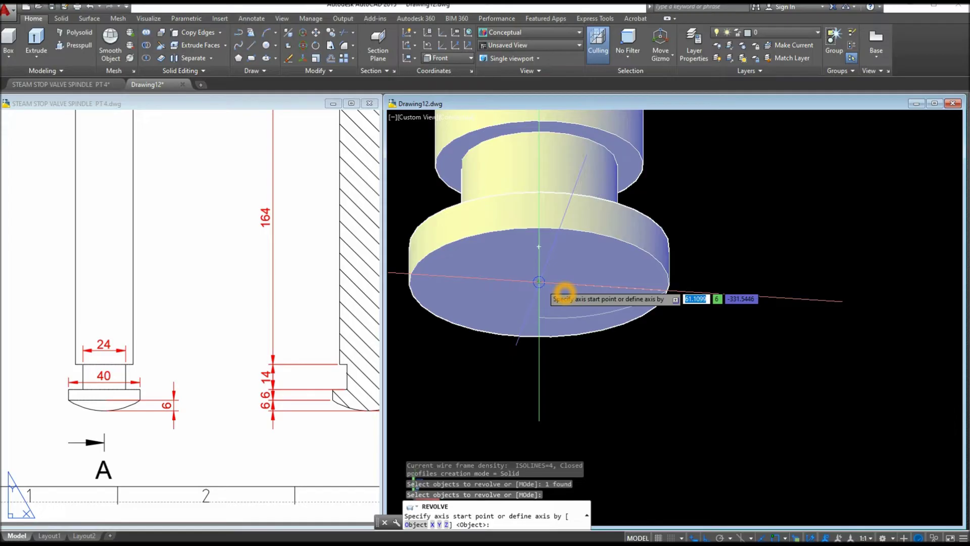
right_click(565, 292, "shift")
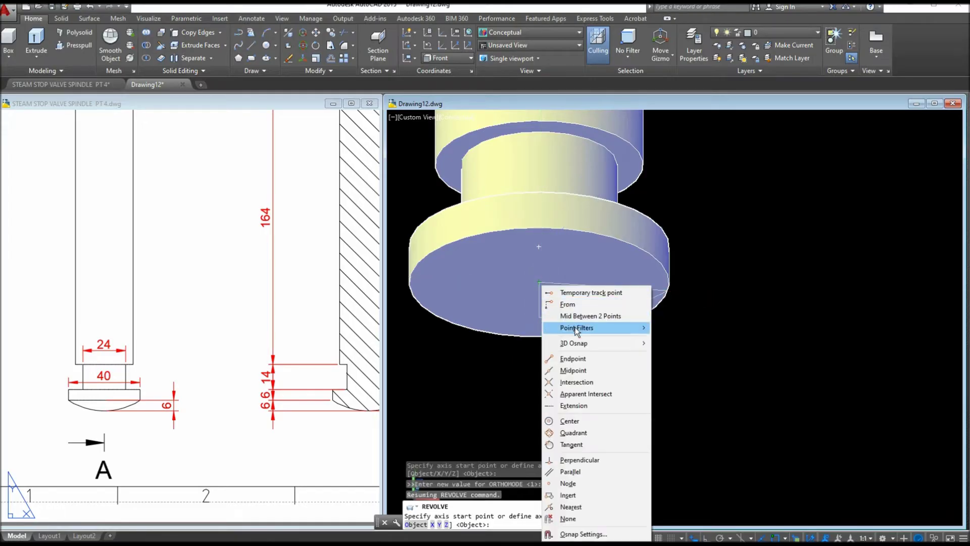
left_click(575, 357)
left_click(540, 283)
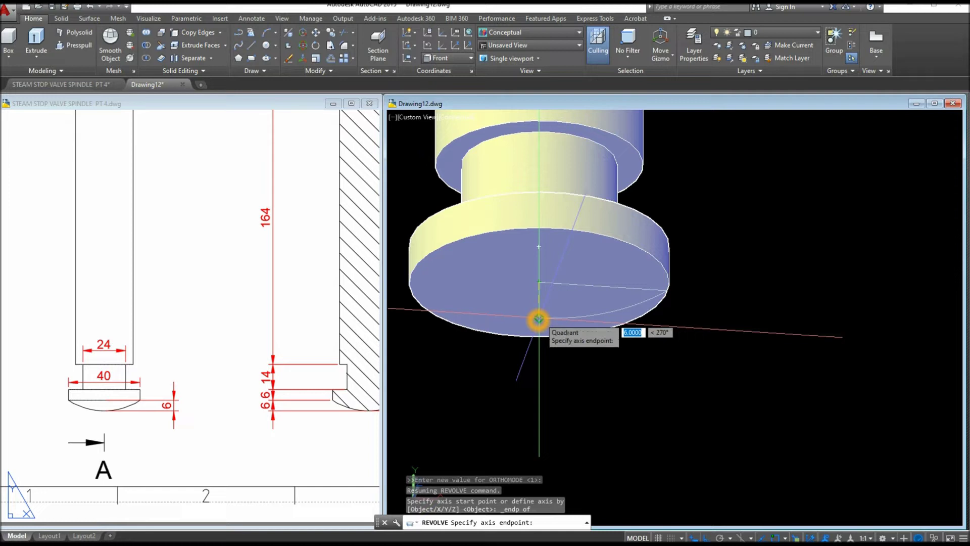
right_click(539, 319, "shift")
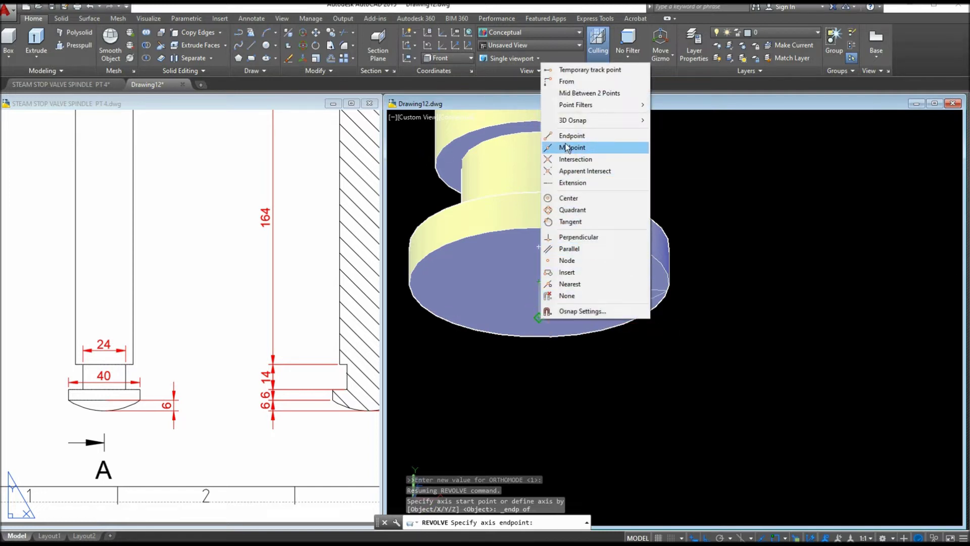
left_click(566, 149)
left_click(543, 318)
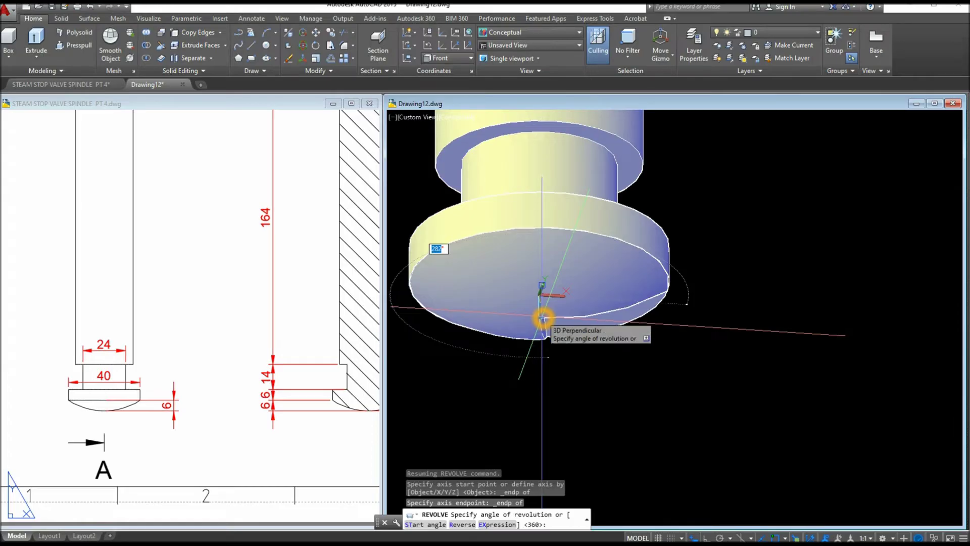
key("Return")
scroll(578, 301, "down", 3)
middle_click_drag(578, 301, 602, 332, "shift")
scroll(602, 331, "down", 6)
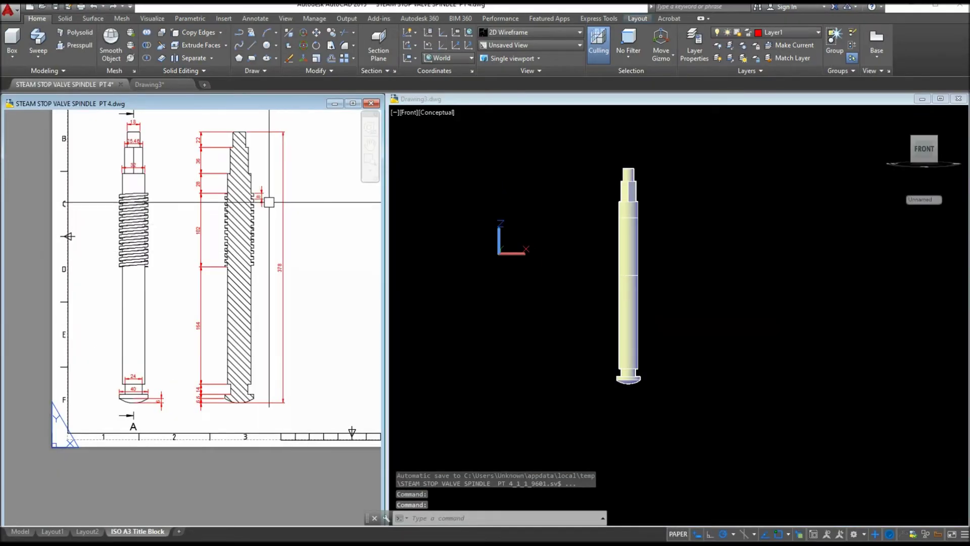
Examine the threaded section's dimensions in the reference drawing, and activate the spindle model in Drawing3
scroll(243, 277, "up", 5)
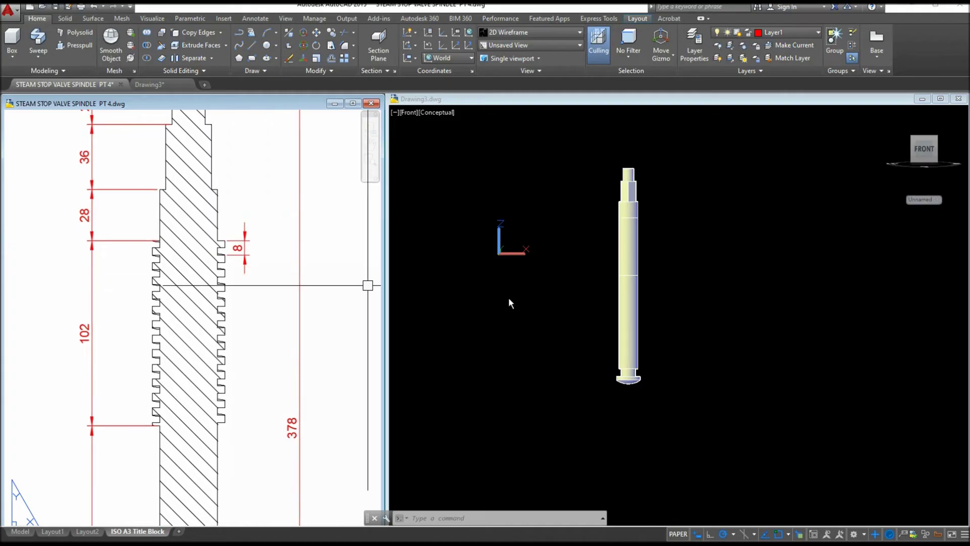
left_click(546, 306)
left_click(500, 282)
left_click(465, 167)
left_click(620, 259)
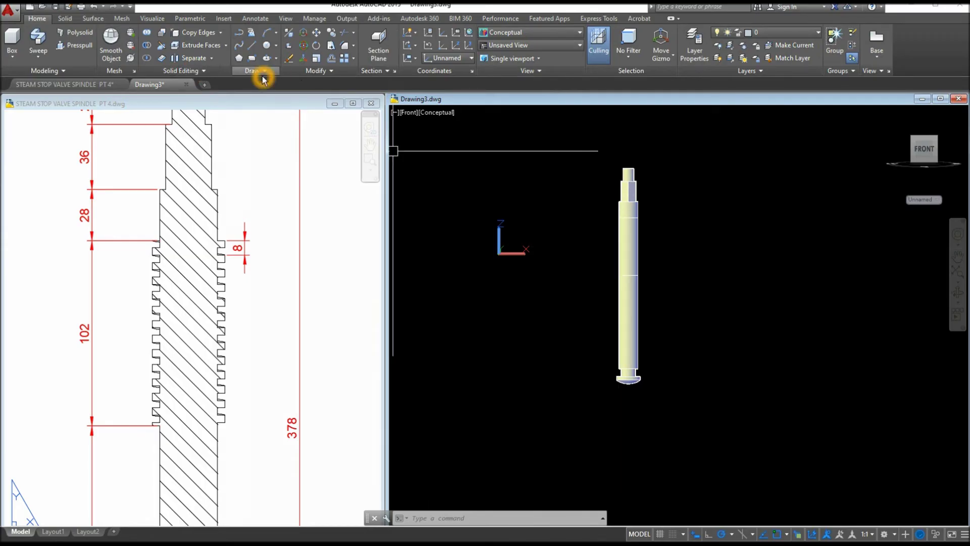
Start a helix with its base centred on the circular edge at the lower end of the spindle's threaded section
left_click(264, 72)
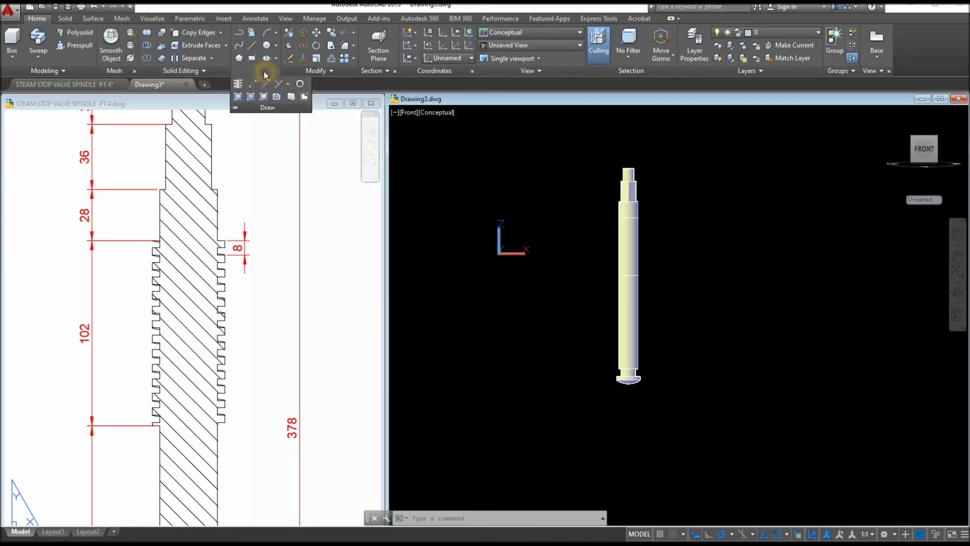
left_click(238, 84)
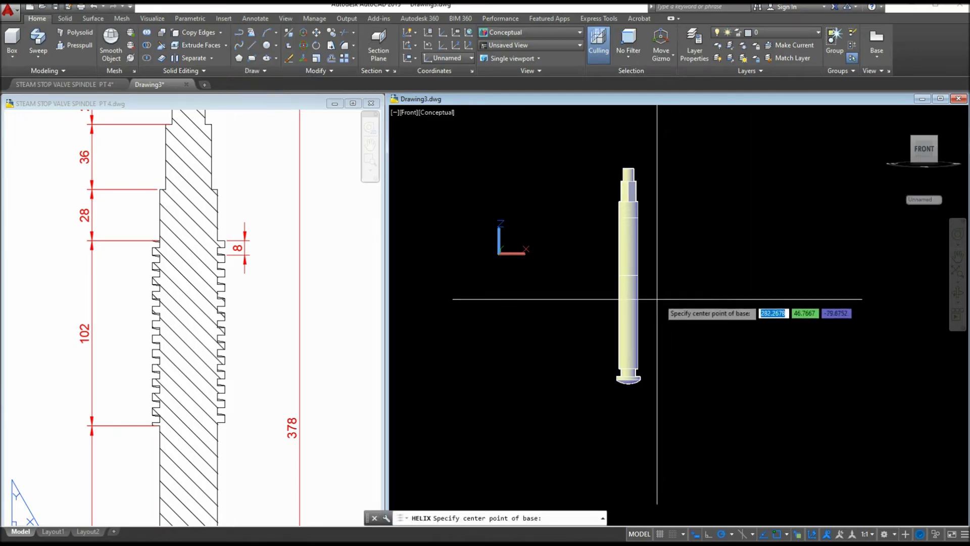
scroll(656, 273, "up", 5)
left_click(575, 278)
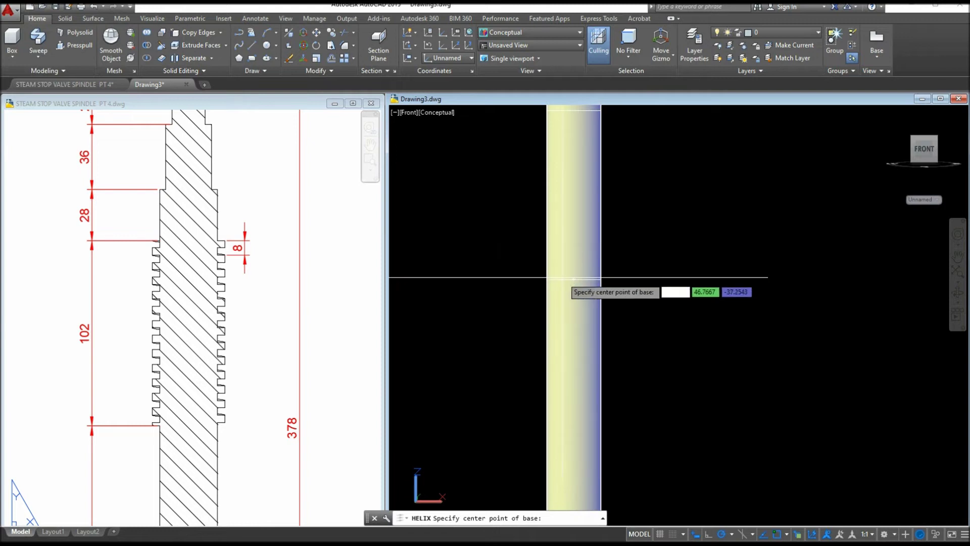
left_click(573, 280)
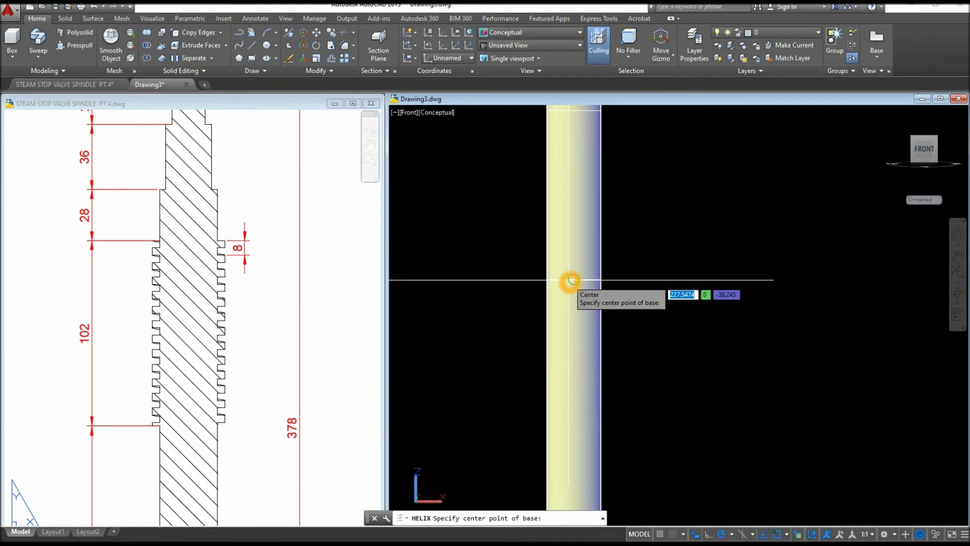
left_click_drag(572, 279, 633, 281)
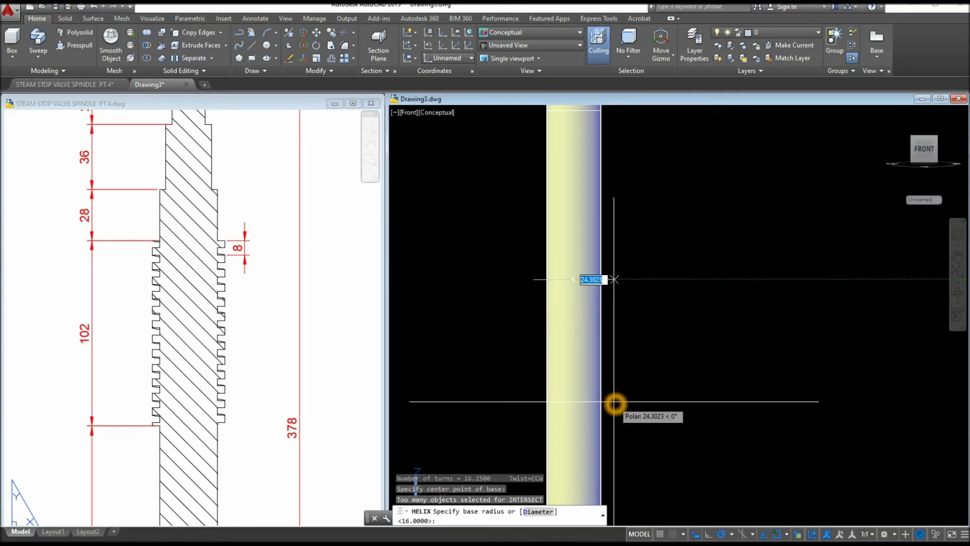
Set the helix's base radius to the quadrant of the shaft's circular edge, and accept 16 as the top radius
left_click(620, 278)
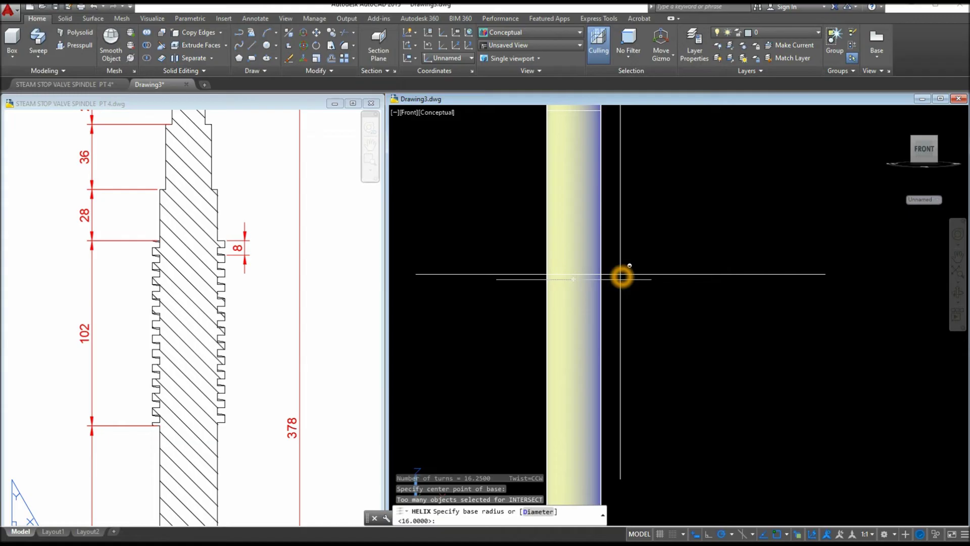
key("F8")
right_click(620, 276, "shift")
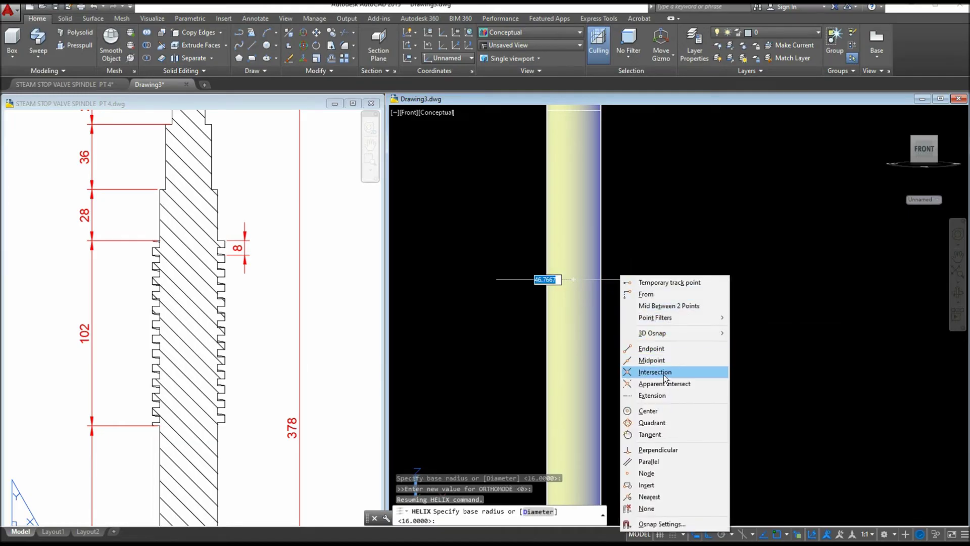
left_click(665, 422)
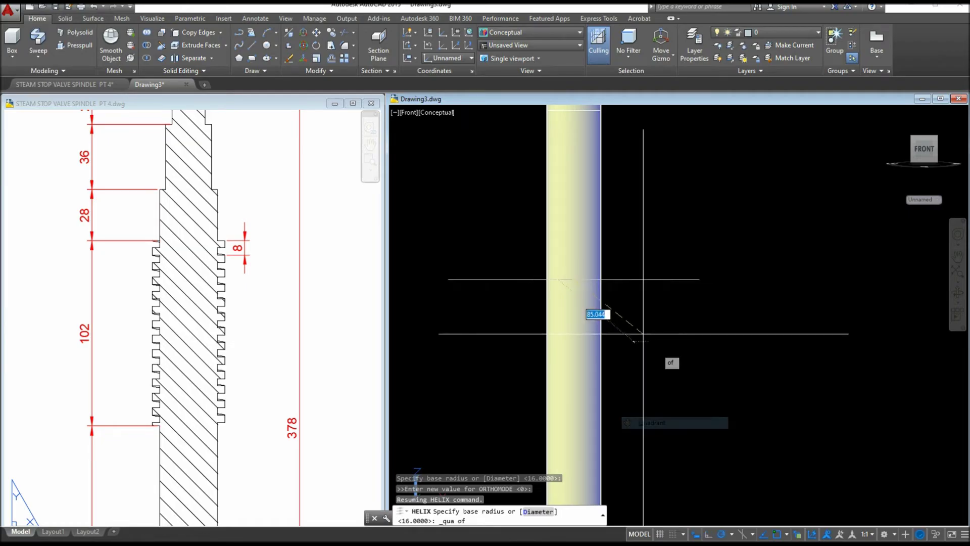
left_click(613, 281)
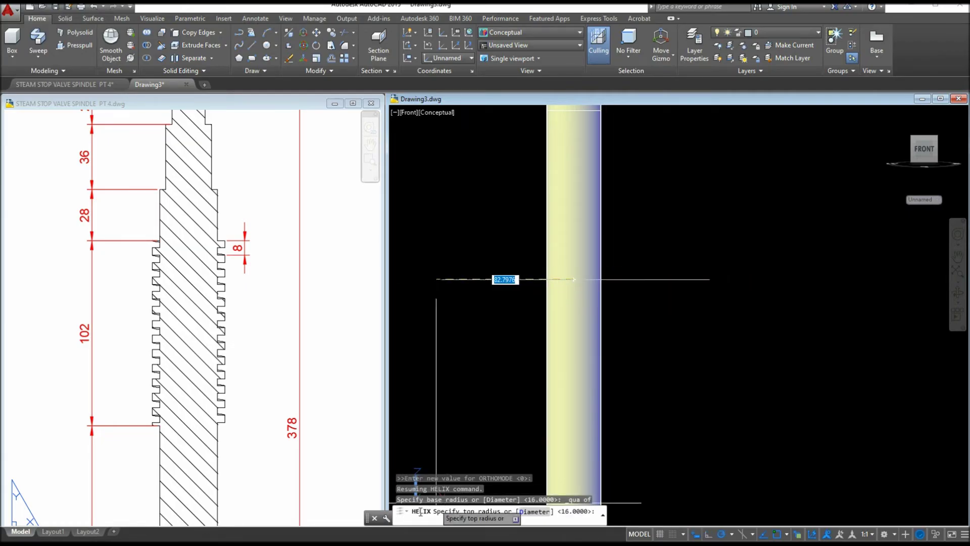
left_click_drag(366, 517, 586, 398)
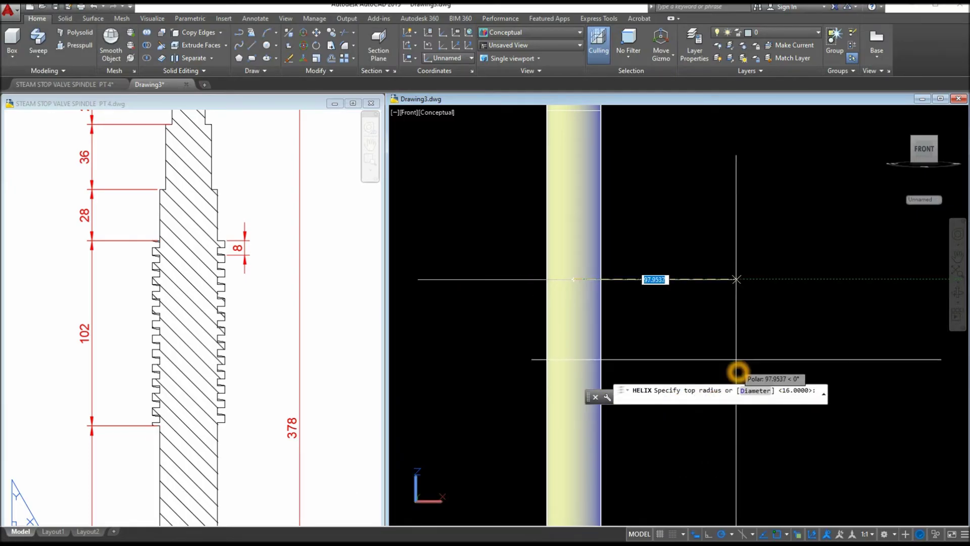
right_click(693, 218)
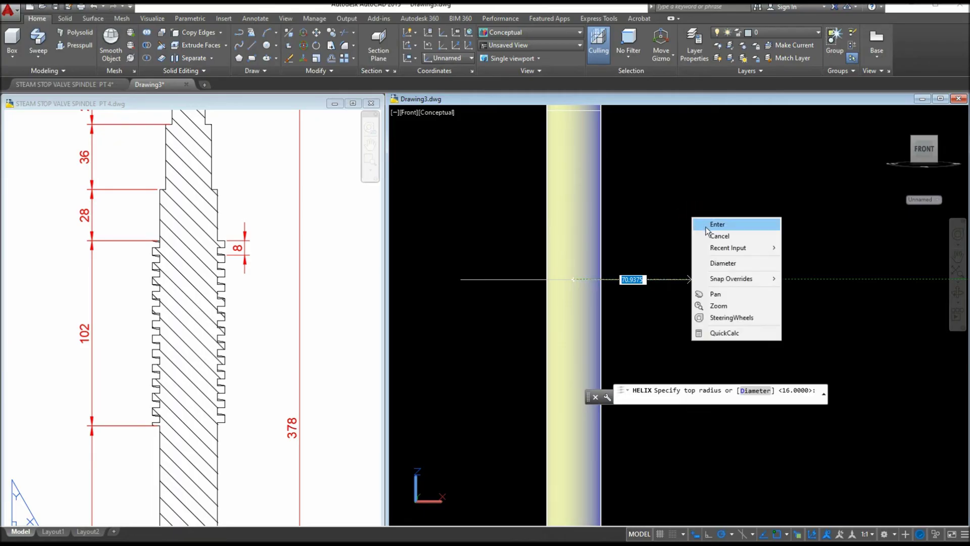
left_click(707, 226)
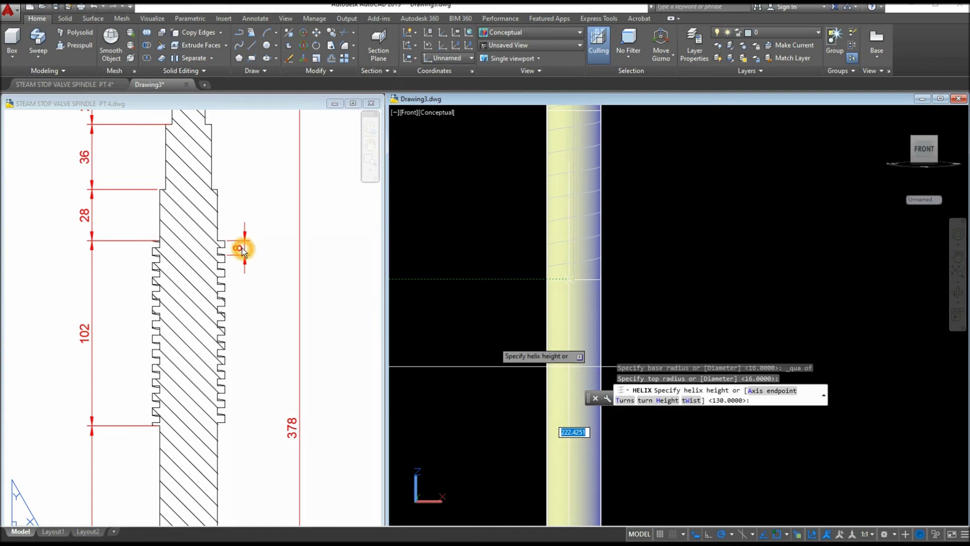
Set the helix's turn height to 8, and place its axis endpoint at the centre of the shaft's upper shoulder
left_click(665, 401)
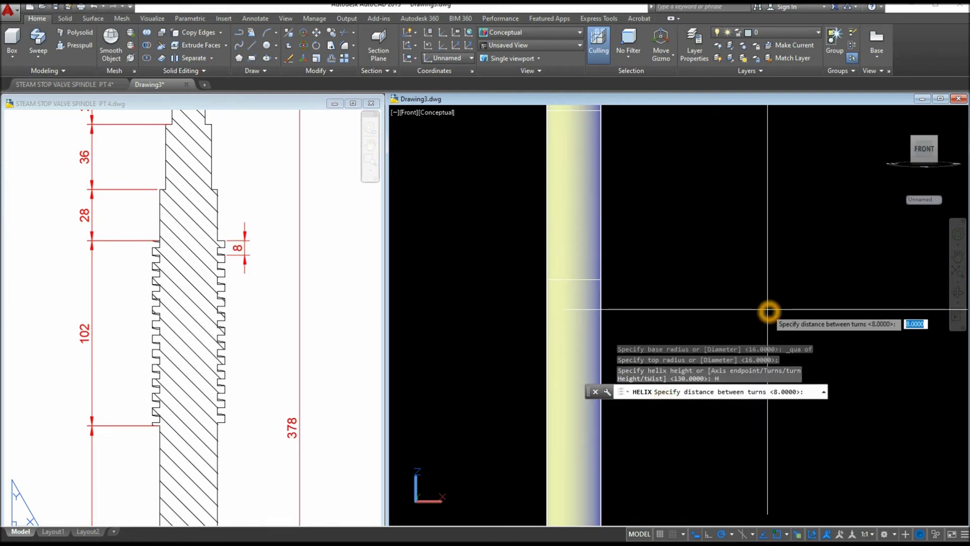
key("Return")
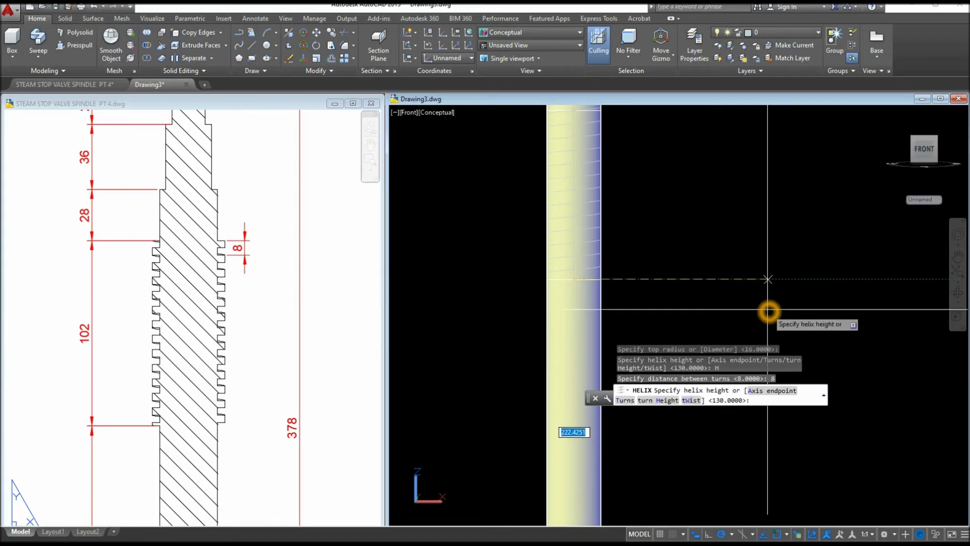
left_click(773, 398)
middle_click_drag(650, 340, 608, 457)
key("Escape")
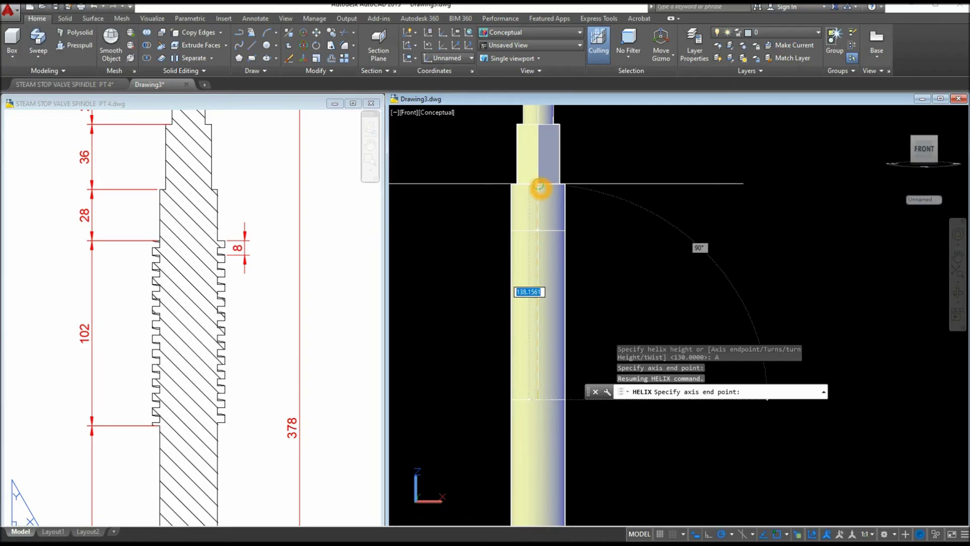
scroll(538, 185, "up", 3)
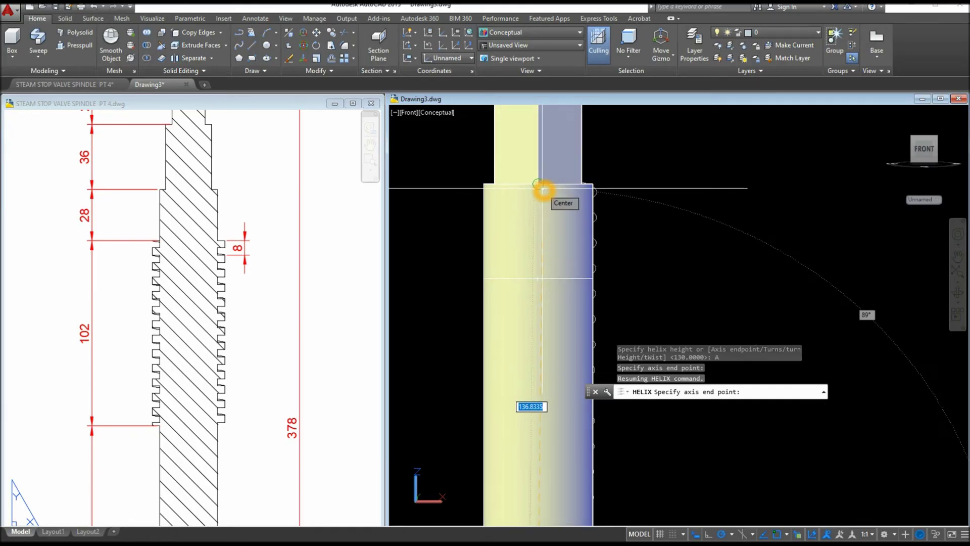
left_click(542, 190)
scroll(633, 216, "down", 3)
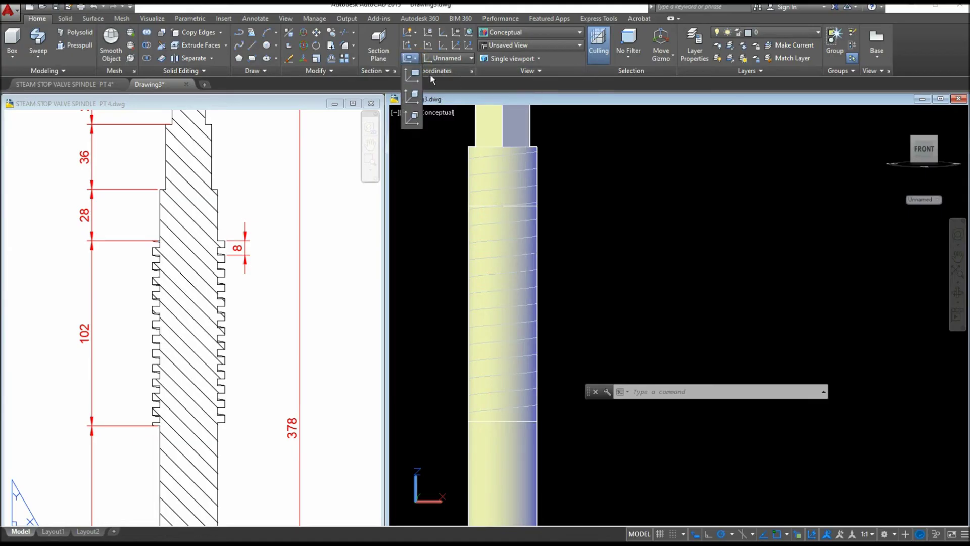
Align the UCS with the current view, and draw a 4 by 4 rectangle in the empty space beside the spindle
left_click(414, 74)
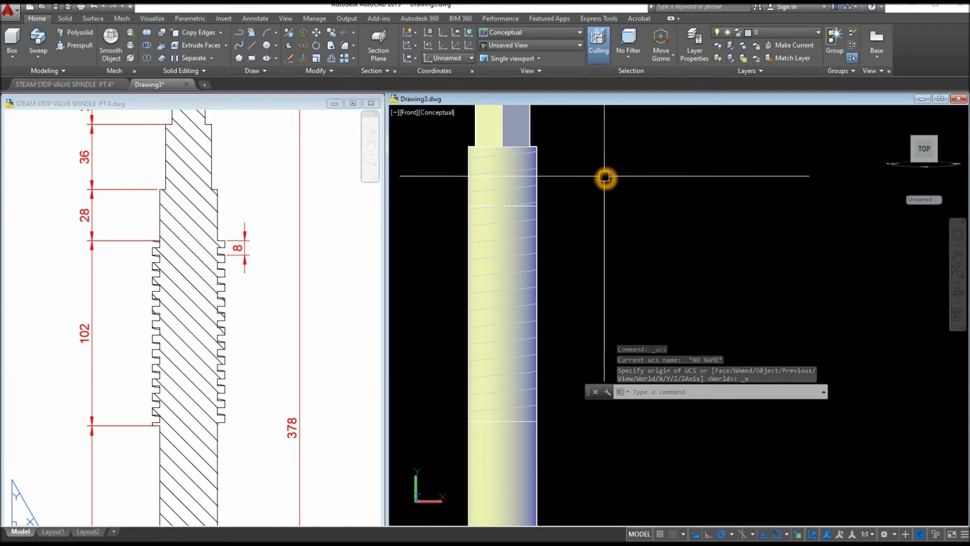
left_click(252, 58)
left_click(623, 316)
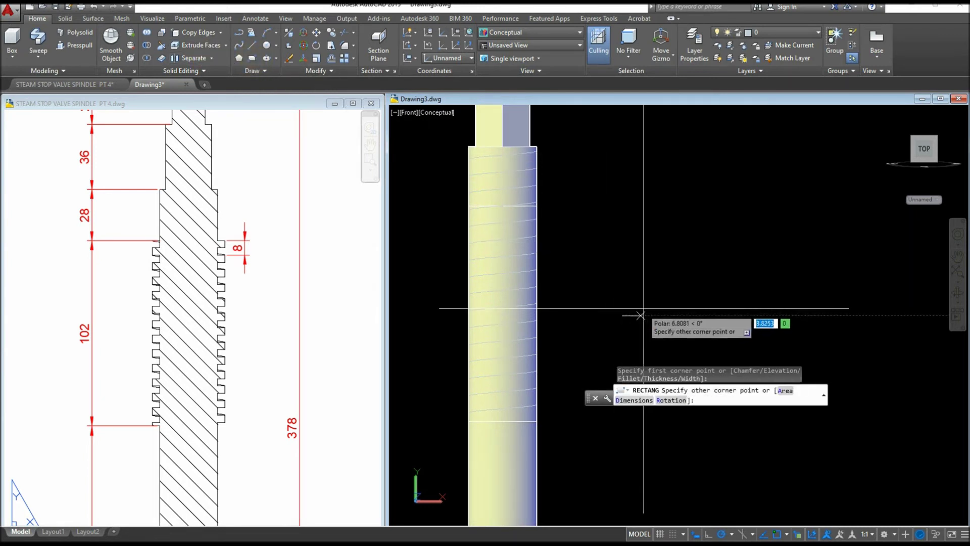
left_click(659, 287)
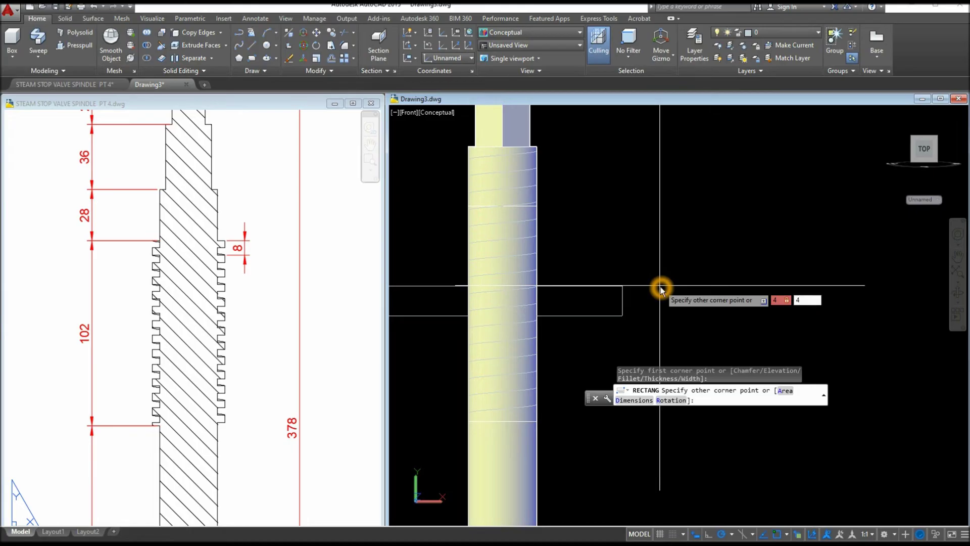
key("Return")
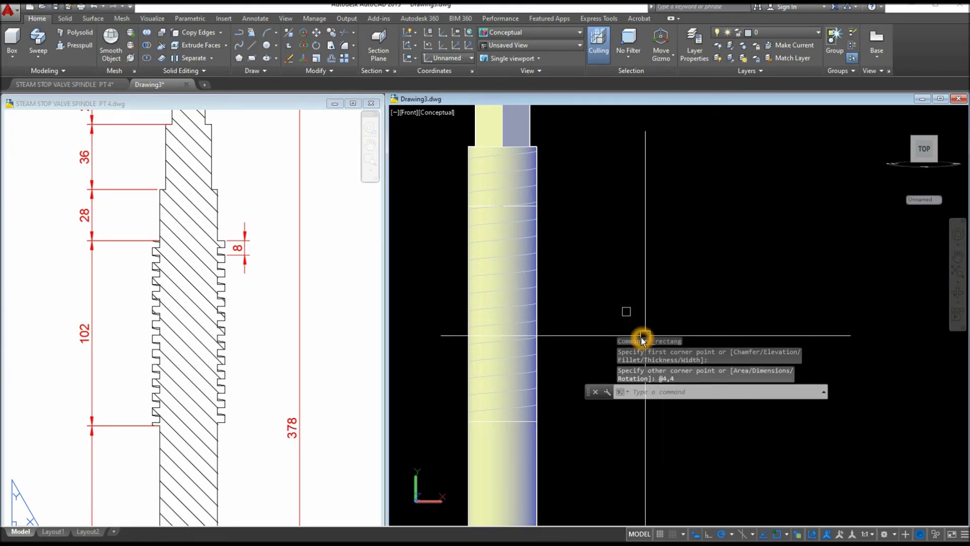
middle_click_drag(644, 318, 638, 258)
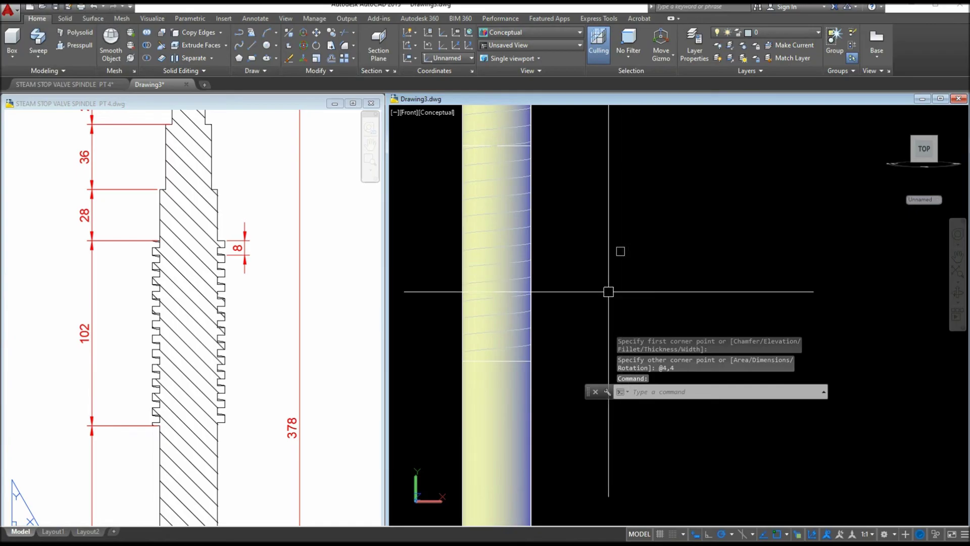
Switch to the Wireframe visual style, and move the small square by its upper-left corner to the helix's lower endpoint
left_click(439, 115)
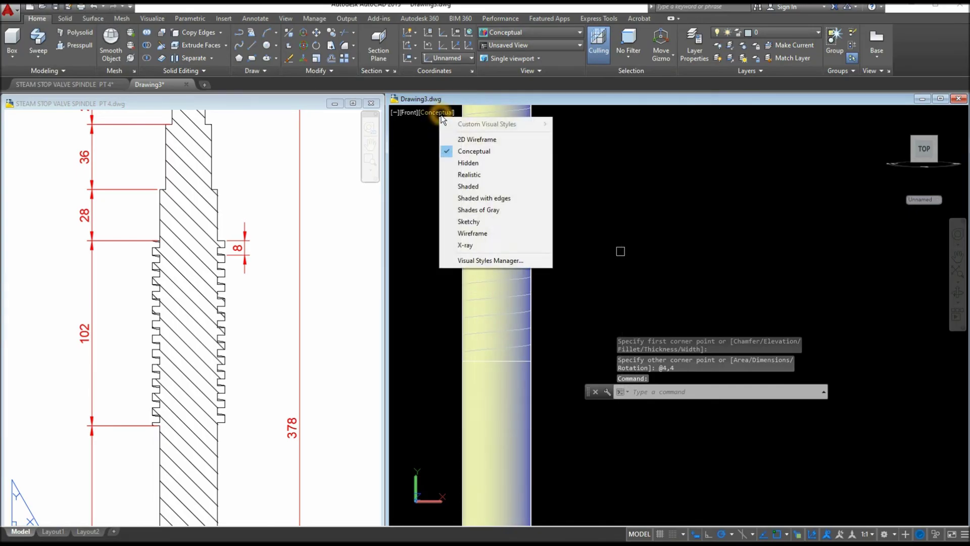
left_click(488, 231)
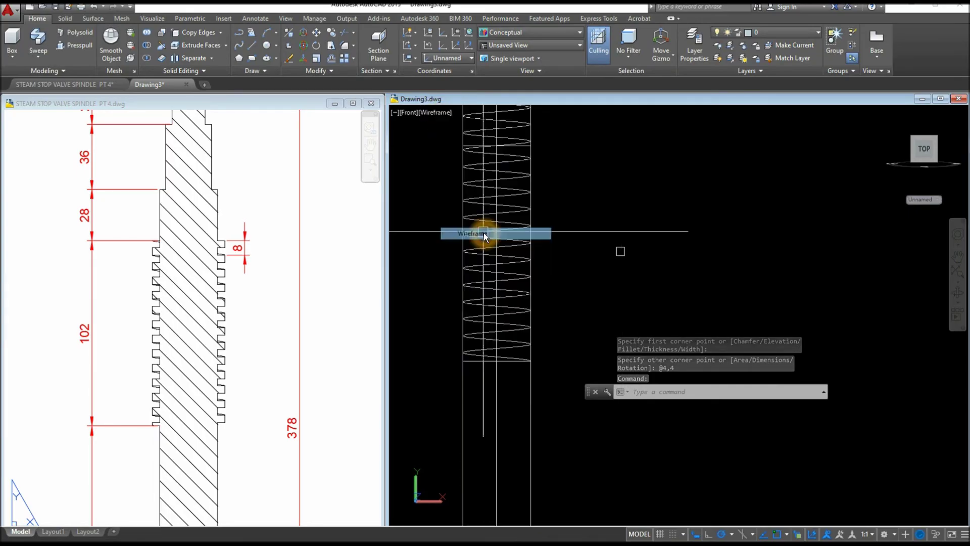
left_click(621, 251)
right_click(691, 194)
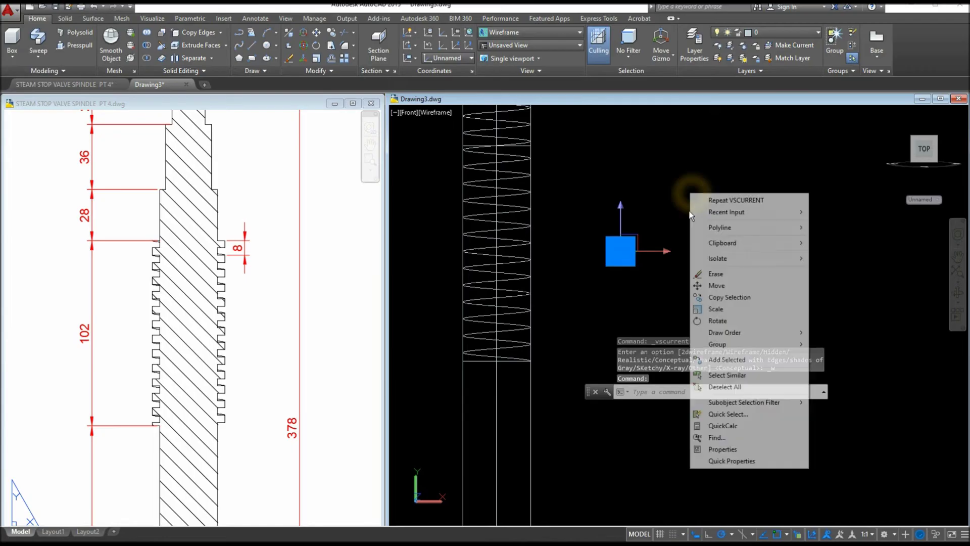
left_click(717, 286)
scroll(632, 271, "up", 2)
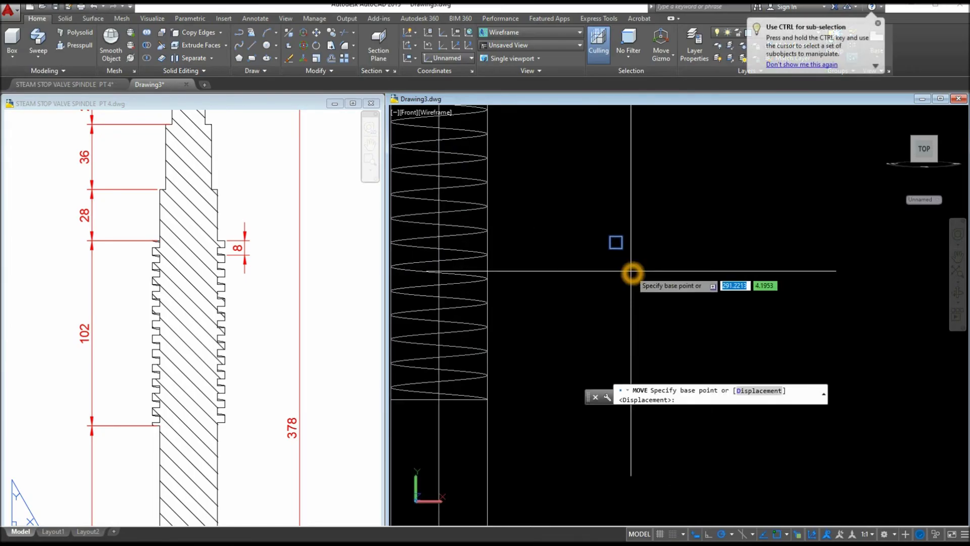
left_click(611, 235)
right_click(488, 397, "shift")
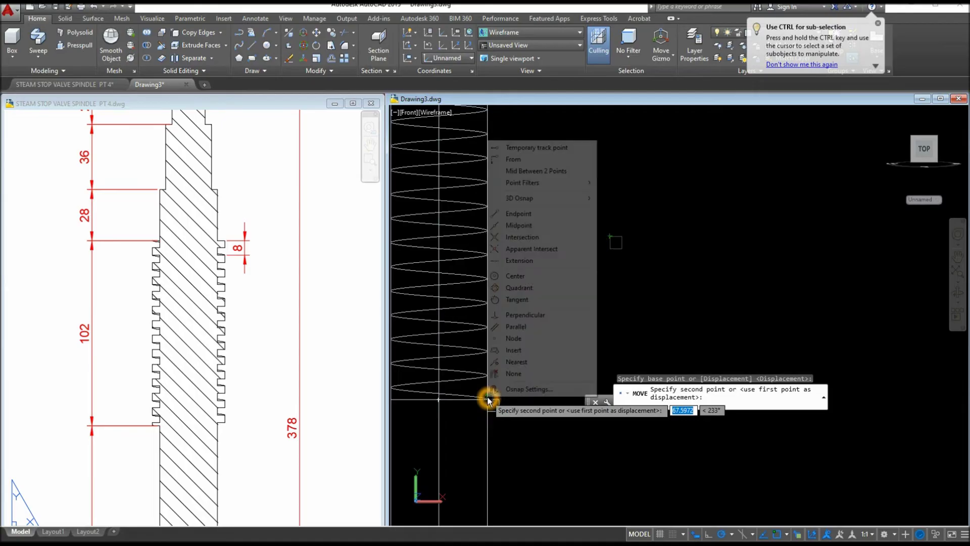
left_click(520, 214)
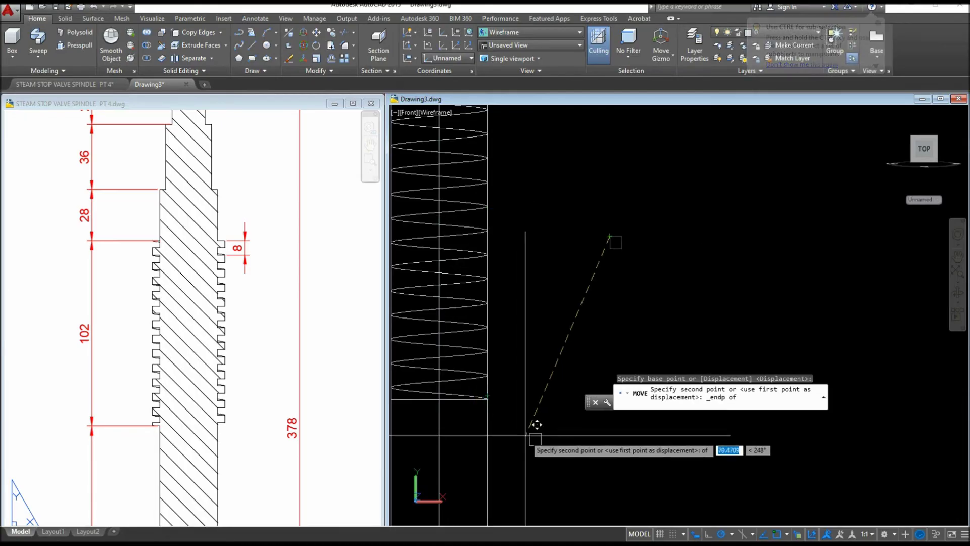
left_click(488, 397)
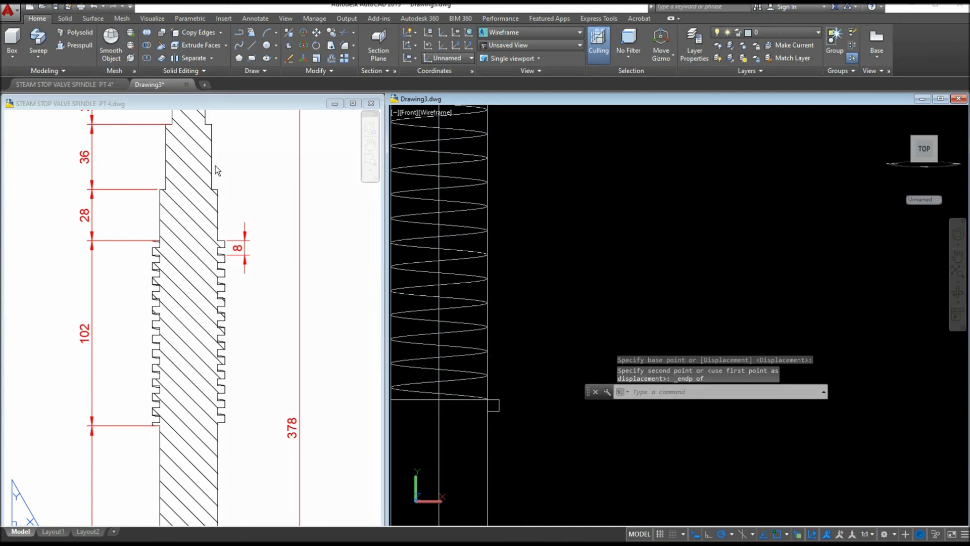
Sweep the 4 by 4 square along the helix as a solid, using its corner at the helix's start as base point
left_click(41, 46)
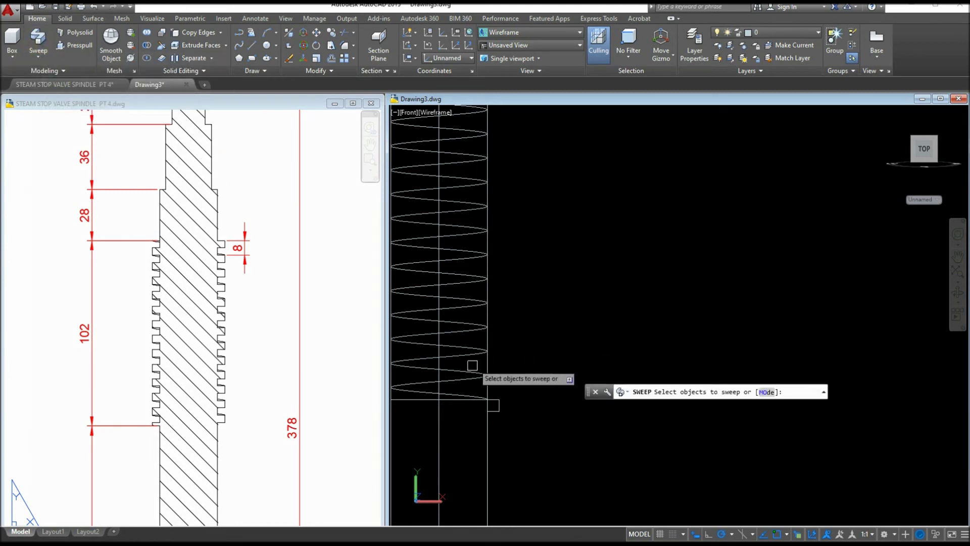
middle_click_drag(481, 420, 556, 313)
scroll(558, 313, "up", 2)
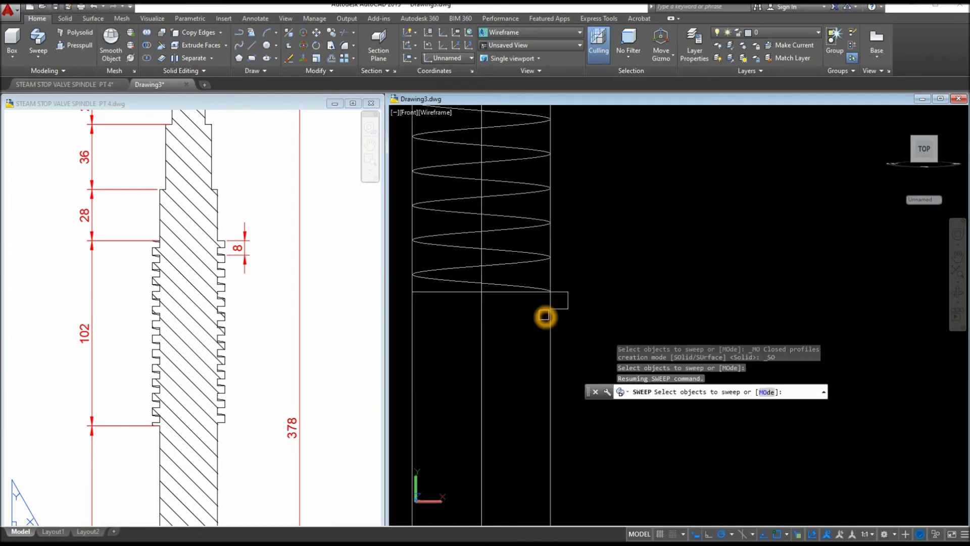
left_click(569, 310)
right_click(611, 281)
left_click(634, 285)
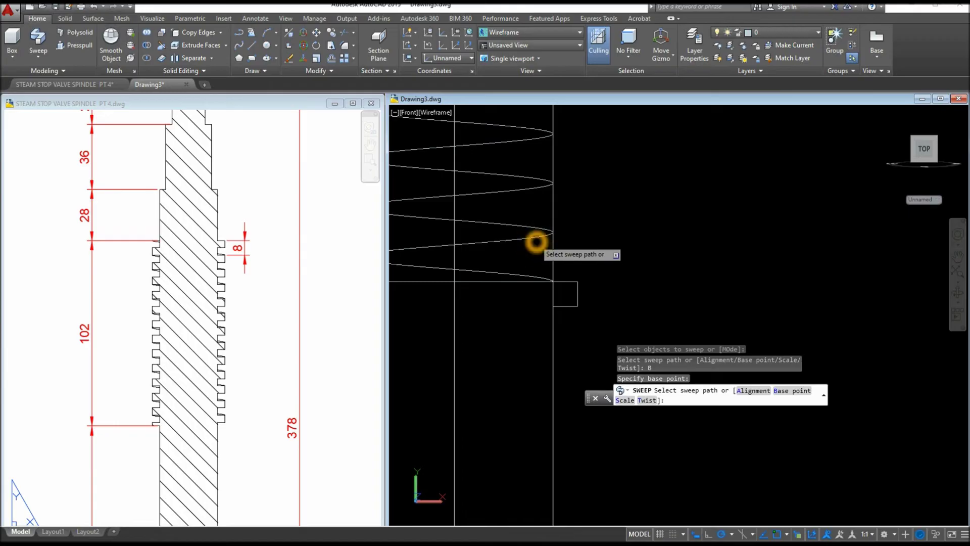
left_click(537, 242)
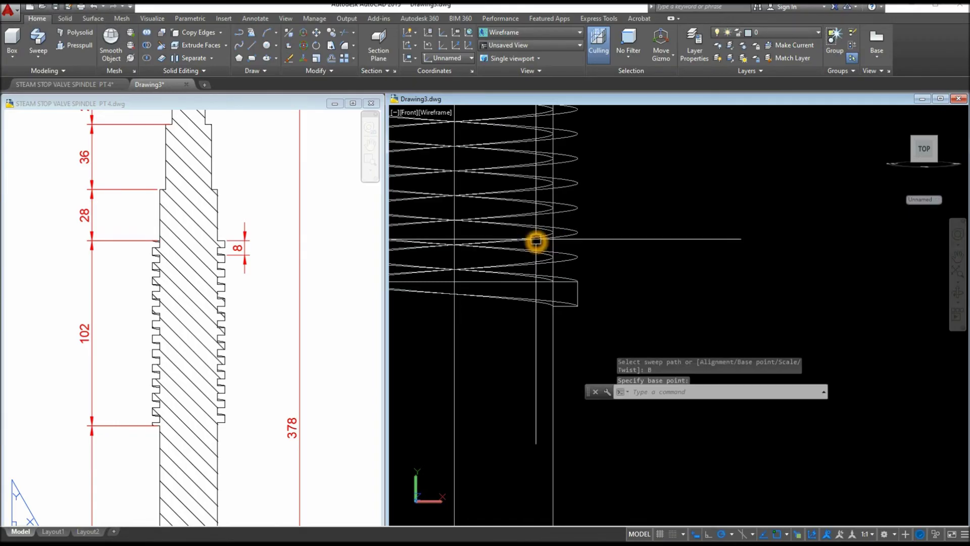
left_click(620, 255)
Switch the model to the Conceptual visual style
scroll(620, 256, "down", 5)
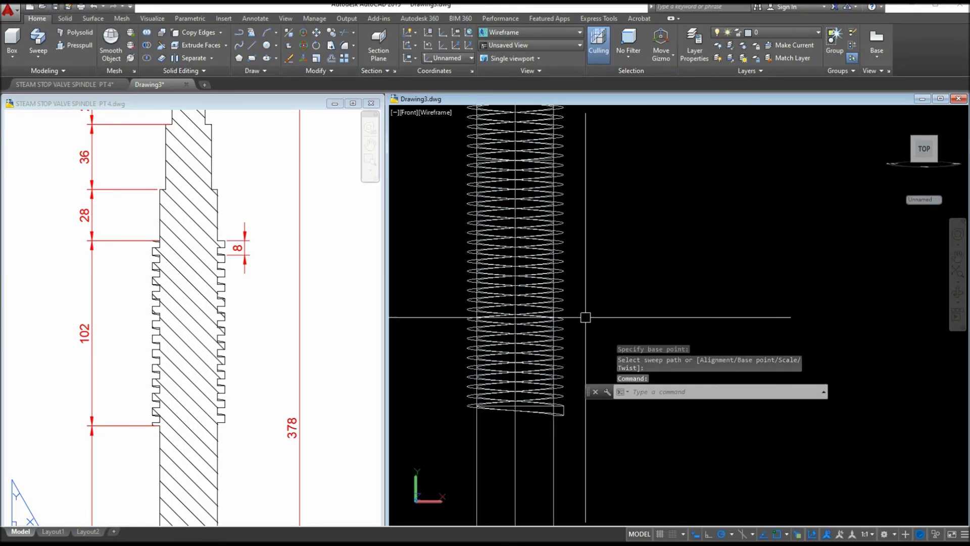
key("Return")
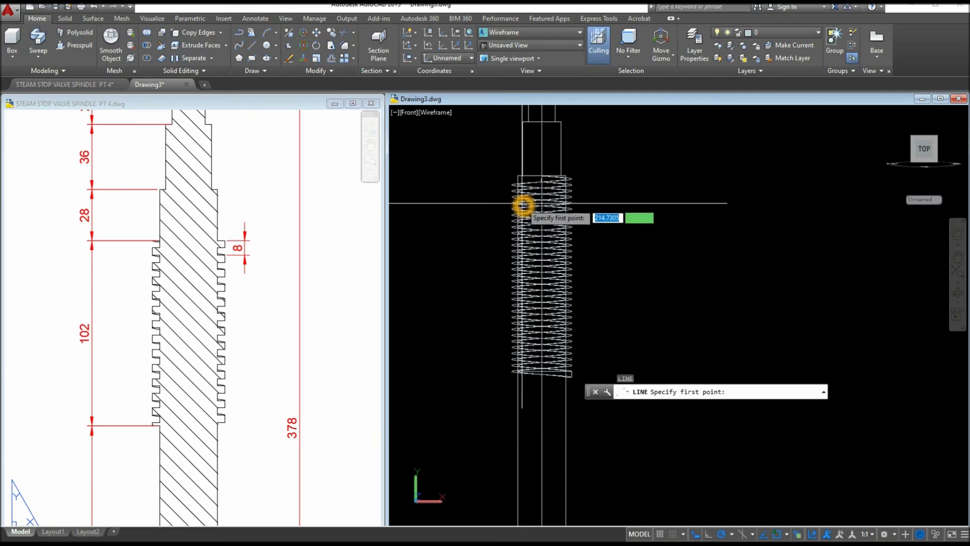
scroll(523, 206, "up", 2)
scroll(670, 203, "up", 1)
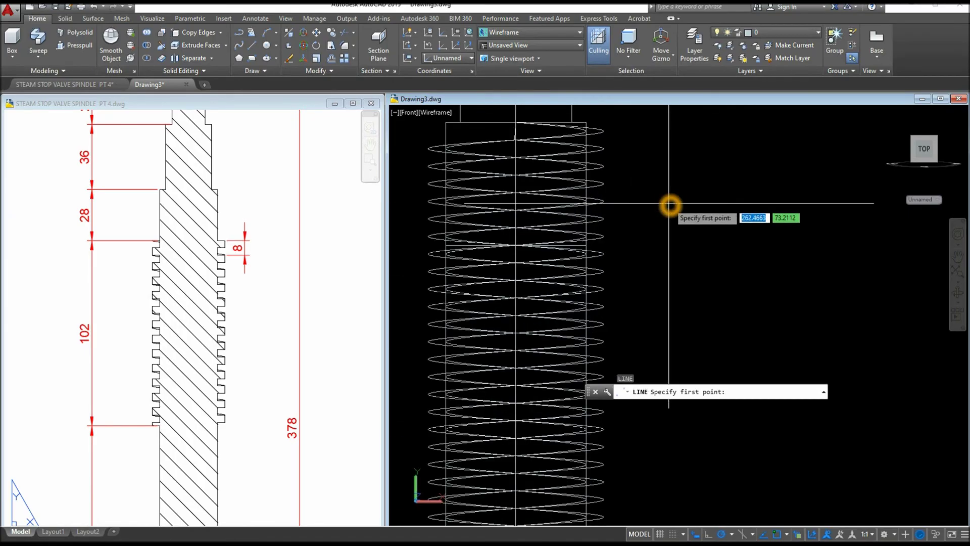
left_click(440, 112)
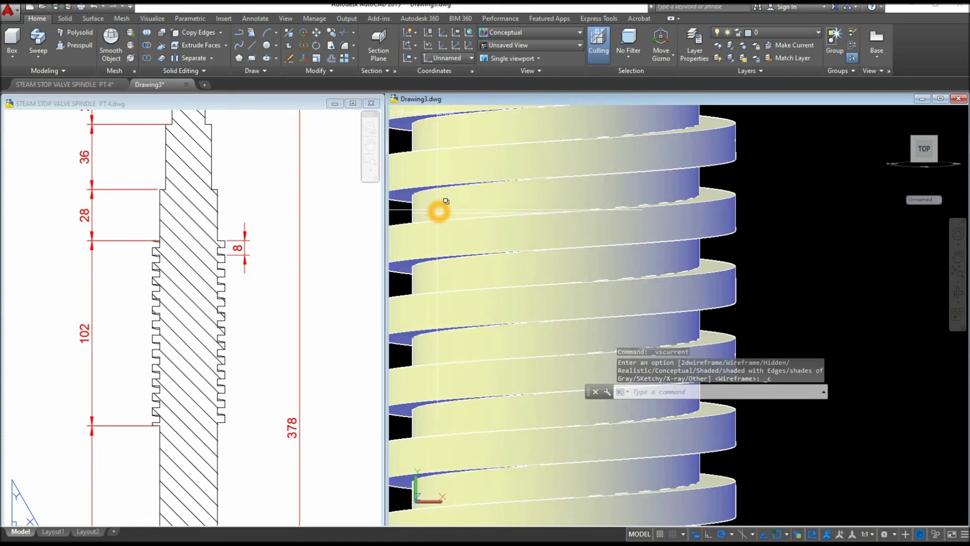
type("z")
key("Return")
type("e")
key("Return")
Draw a horizontal guide line from the quadrant at the base of the shaft's 28-high section outward past the thread
type("l")
key("Return")
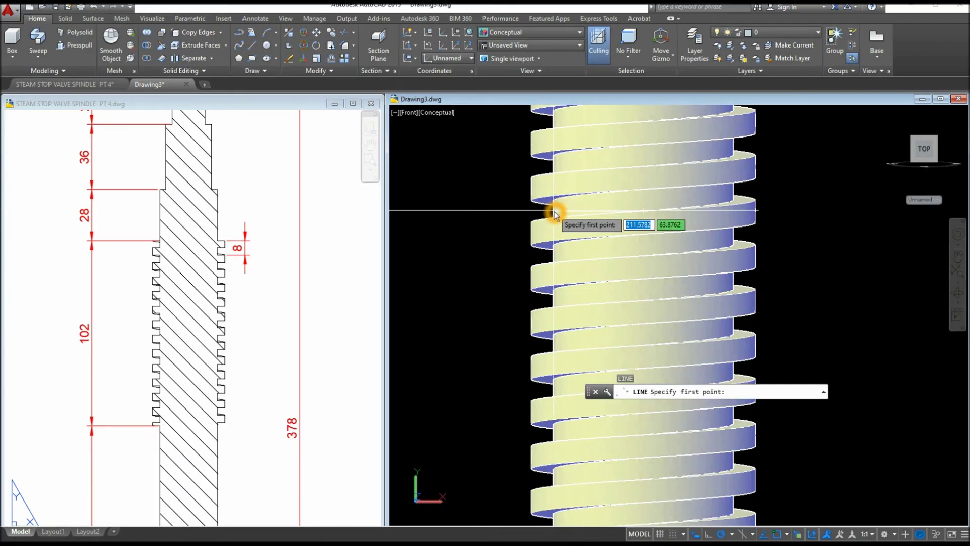
right_click(555, 212, "shift")
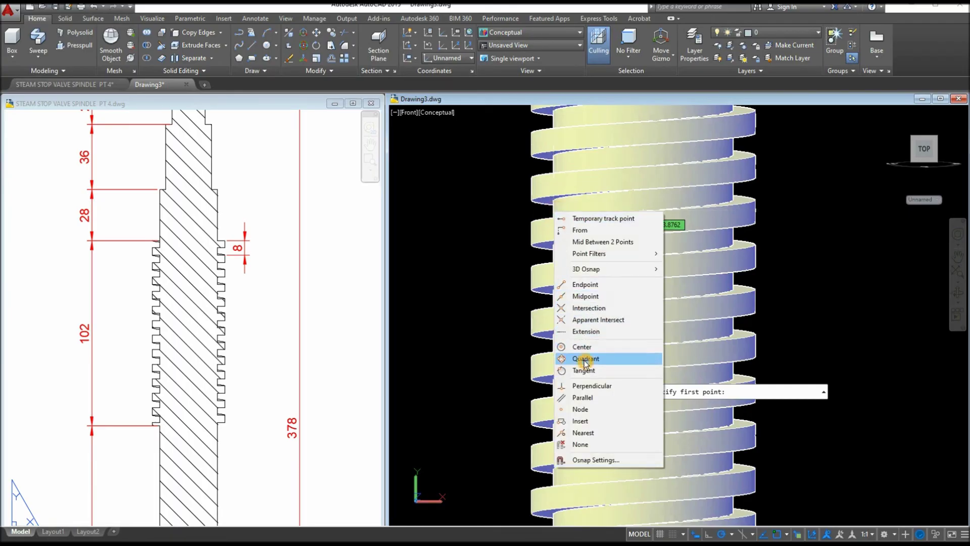
left_click(585, 359)
left_click(554, 211)
middle_click_drag(466, 215, 722, 214)
left_click(484, 207)
right_click(586, 215)
left_click(611, 222)
Draw a second horizontal guide line outward from the shaft's quadrant at the lower end of the 102-high threaded section
right_click(611, 221)
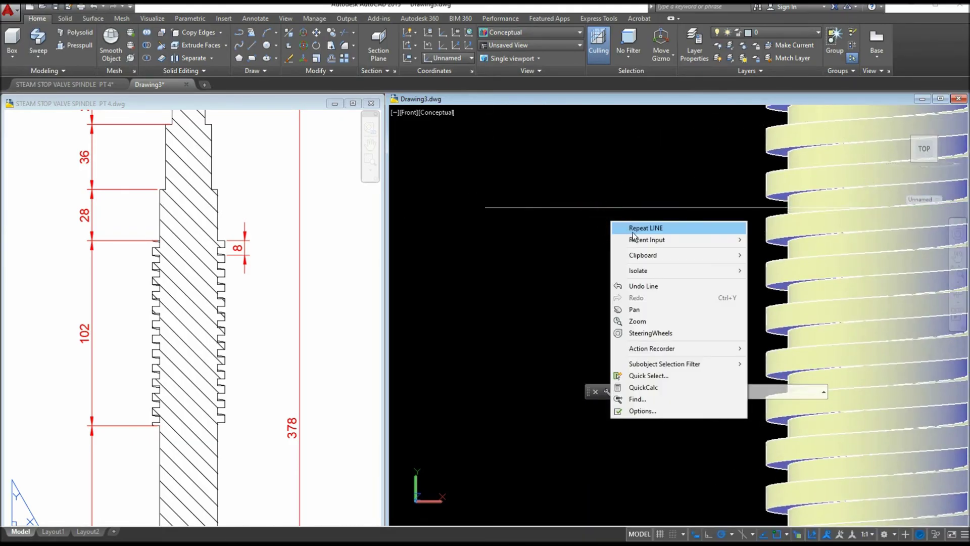
left_click(634, 228)
scroll(644, 290, "down", 5)
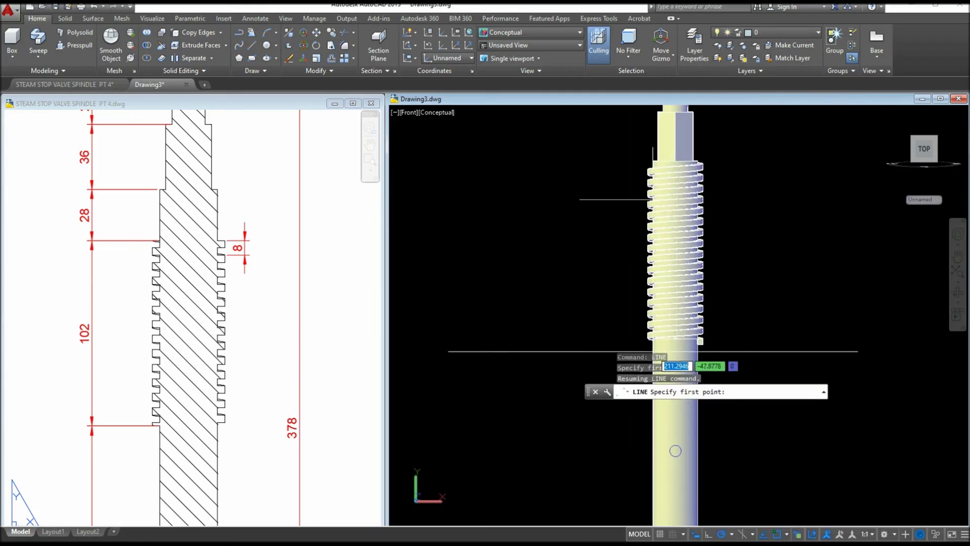
scroll(675, 451, "up", 3)
right_click(605, 329, "shift")
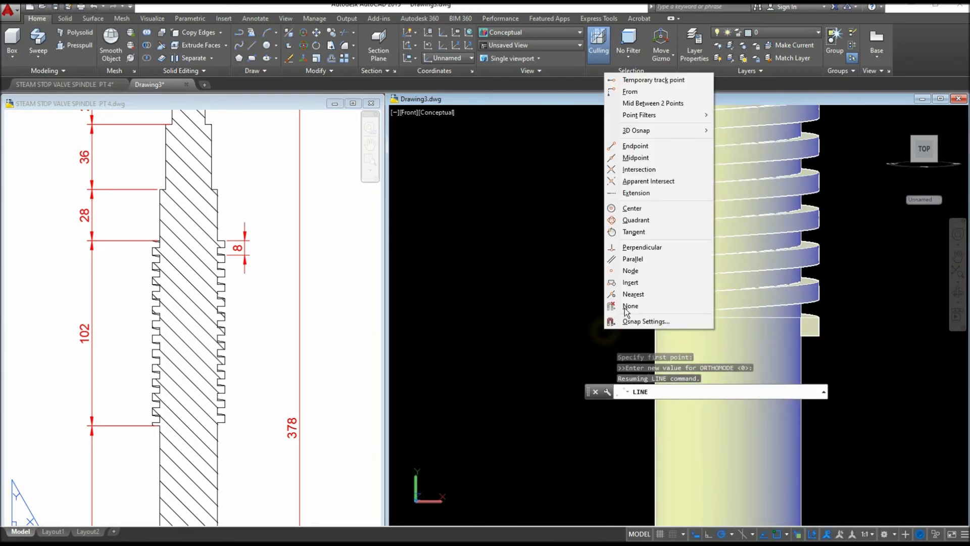
left_click(638, 221)
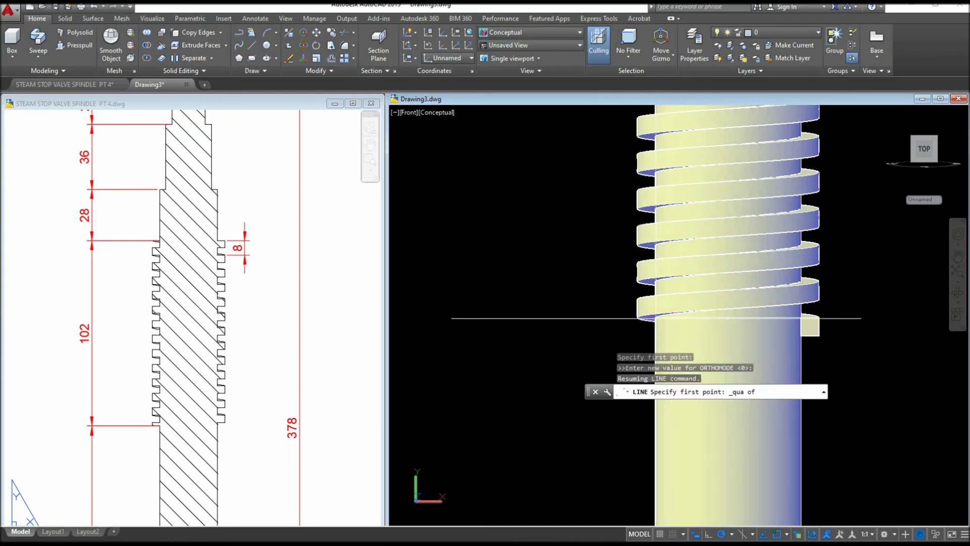
left_click(400, 317)
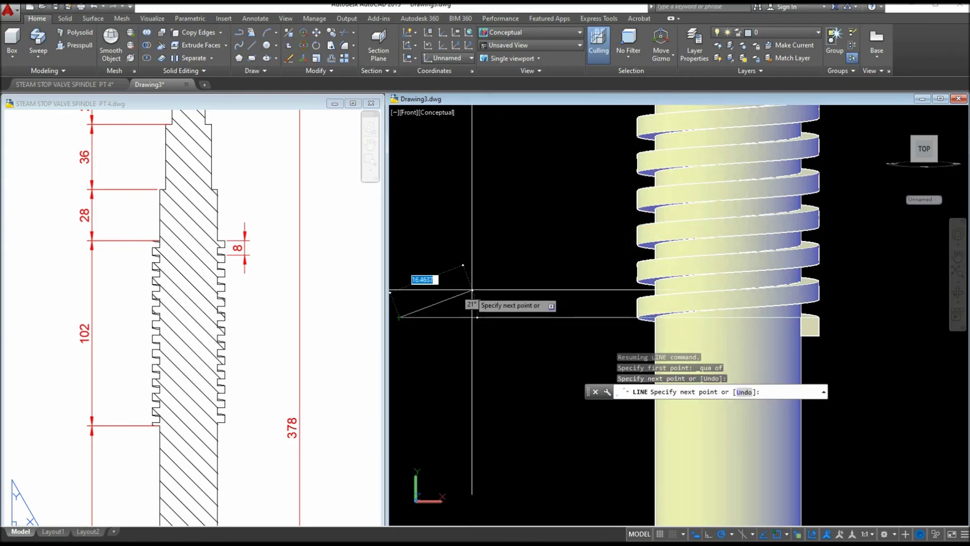
right_click(472, 291)
left_click(495, 298)
Examine the guide lines, shaft sections and thread coil by selecting them individually and comparing their positions
left_click(522, 318)
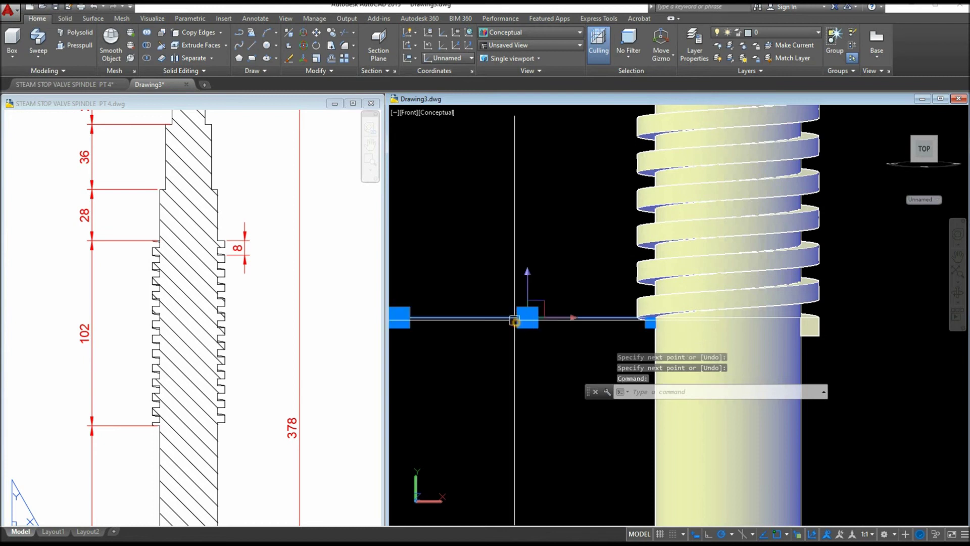
left_click(708, 534)
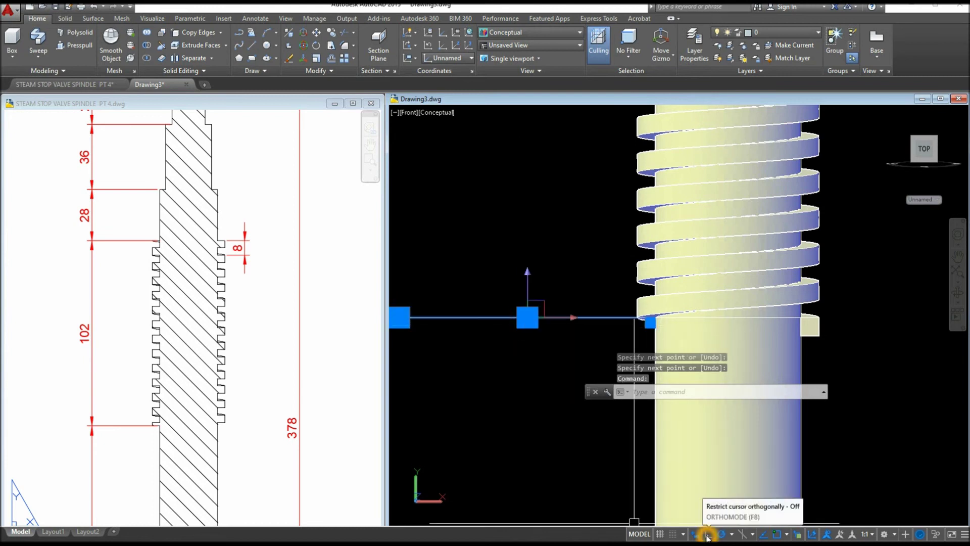
key("Escape")
scroll(516, 419, "down", 4)
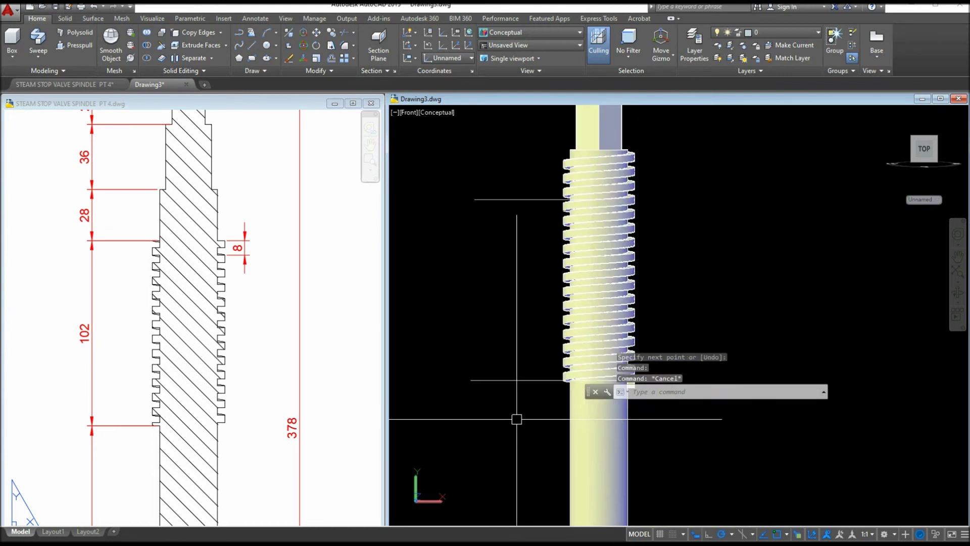
middle_click_drag(516, 416, 517, 426)
scroll(601, 215, "up", 6)
left_click(606, 216)
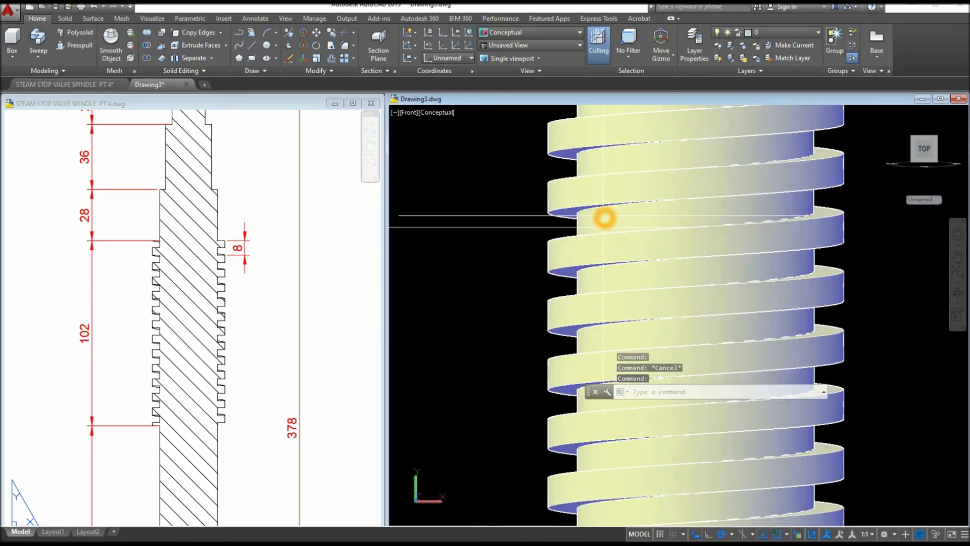
scroll(559, 228, "down", 4)
key("Escape")
mouse_move(602, 313)
middle_mouse_down()
mouse_move(603, 321)
mouse_move(602, 310)
middle_mouse_up()
left_click(597, 441)
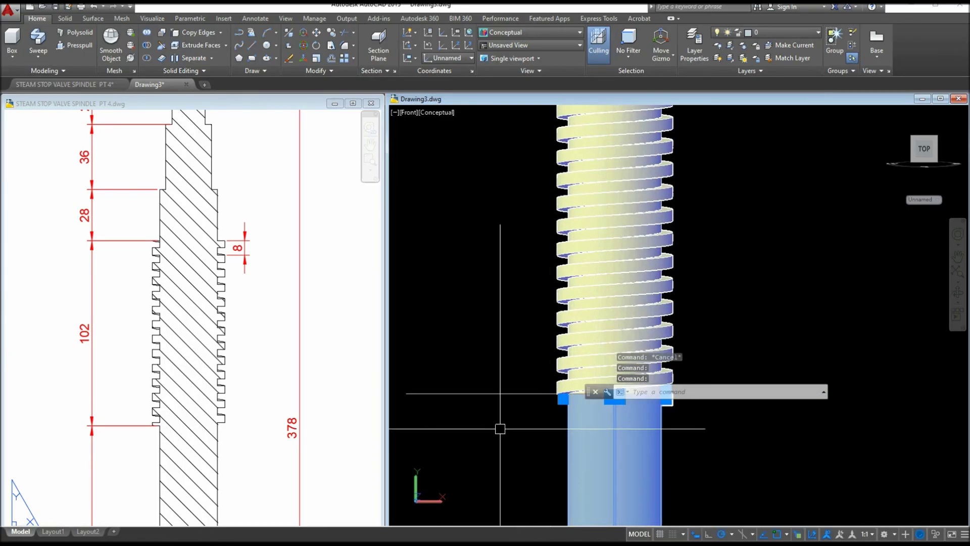
key("Escape")
scroll(506, 428, "down", 5)
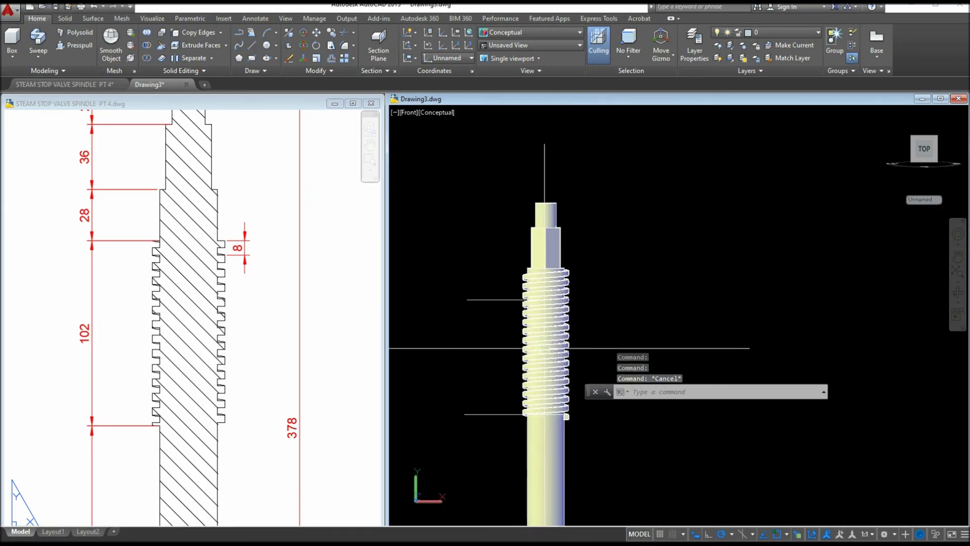
left_click(570, 318)
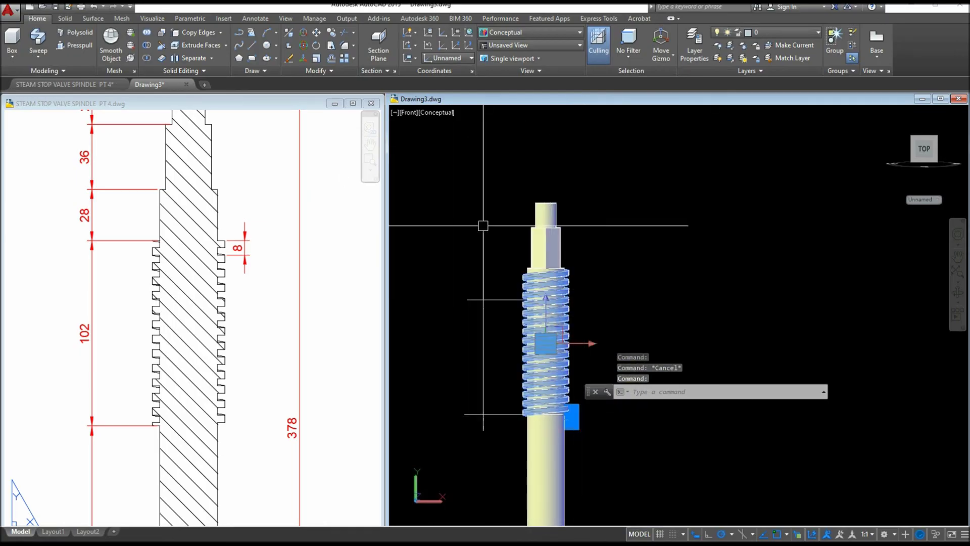
key("Escape")
Slice the thread coil horizontally along the upper guide line, keeping only the part below it
left_click(66, 20)
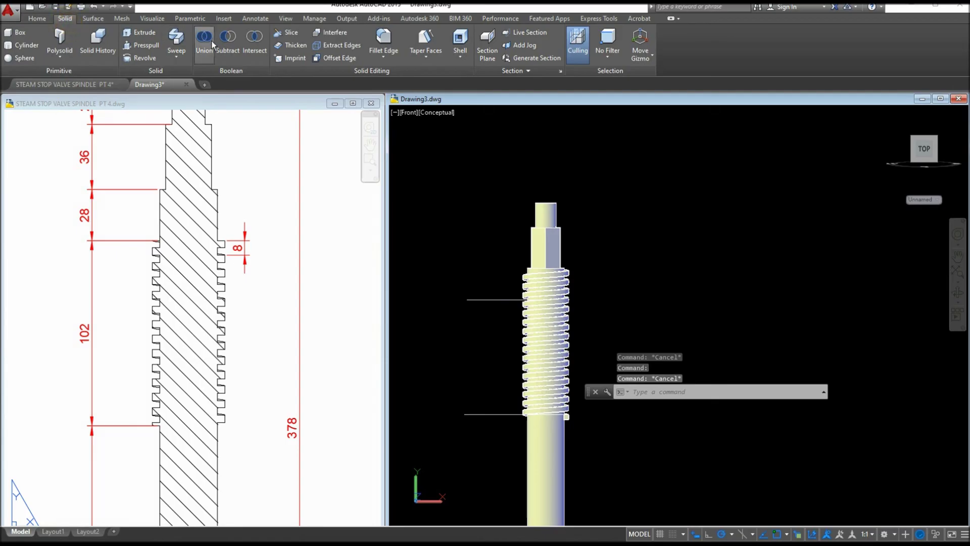
left_click(289, 35)
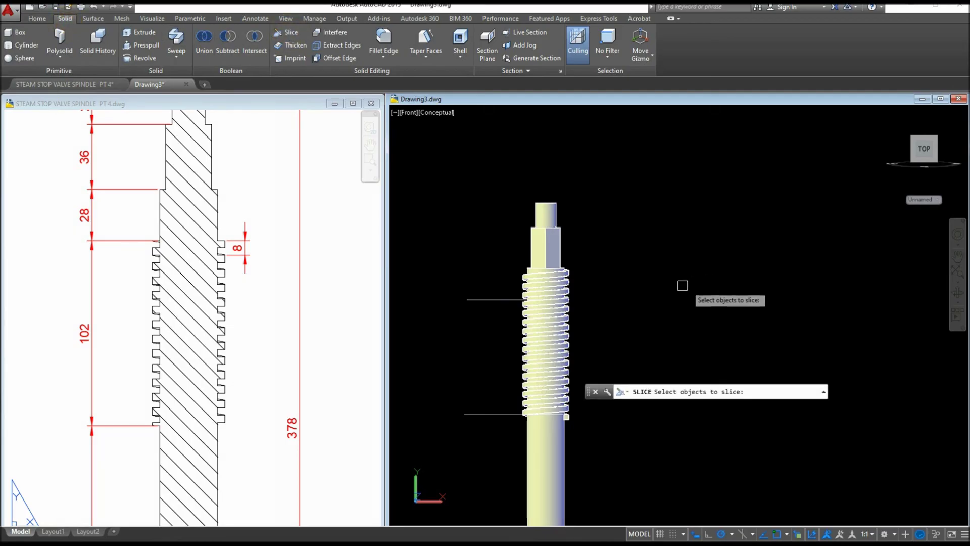
left_click(569, 270)
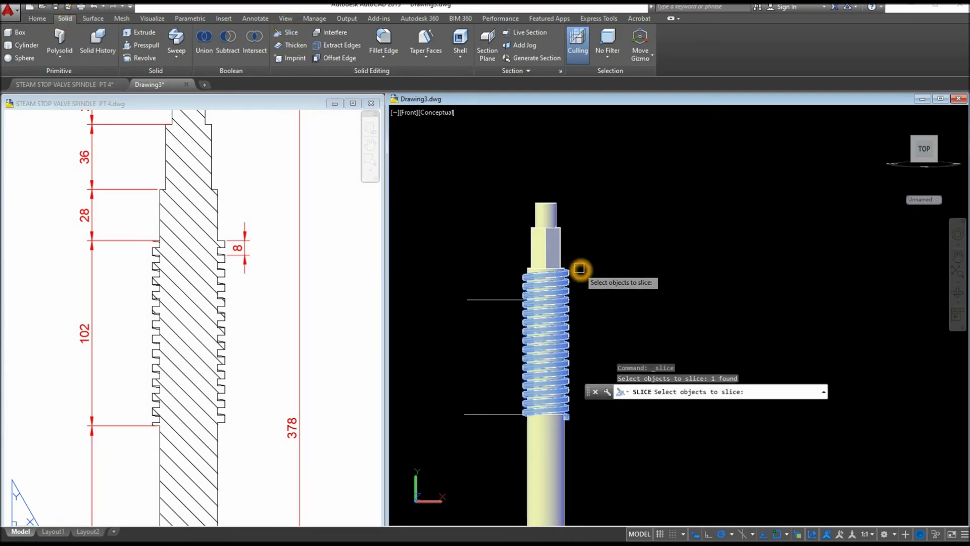
key("Return")
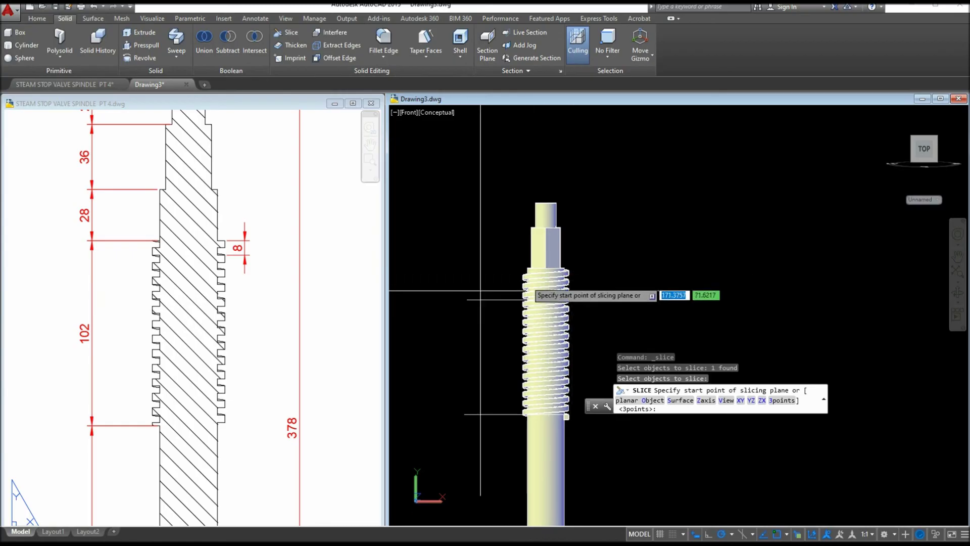
left_click(467, 300)
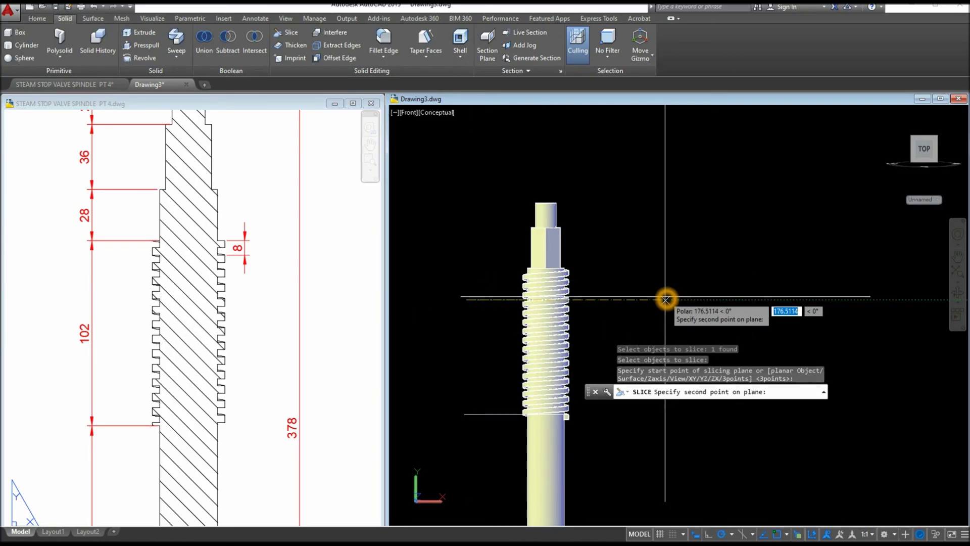
left_click(674, 298)
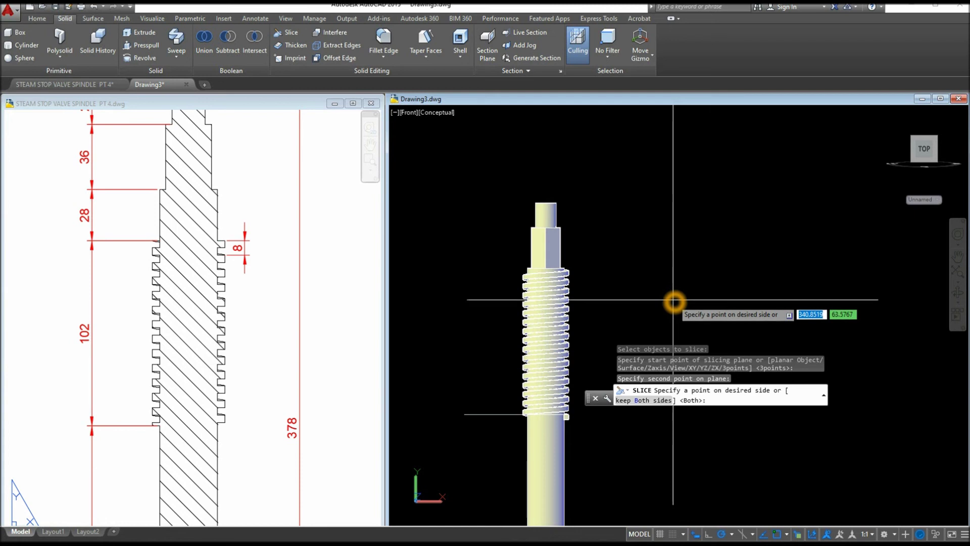
left_click(590, 338)
middle_click_drag(590, 338, 600, 259)
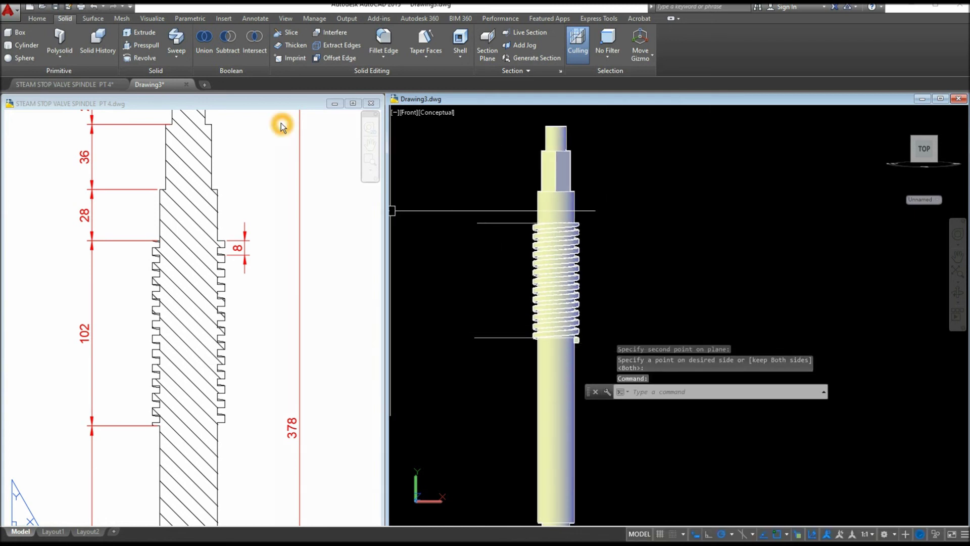
Slice the thread coil horizontally along the lower guide line, keeping only the part above it
left_click(285, 33)
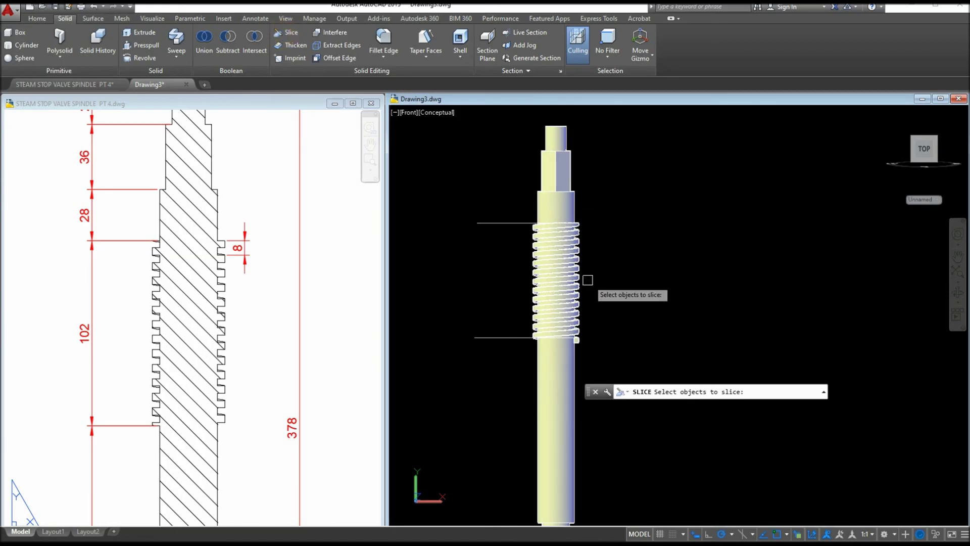
left_click(576, 340)
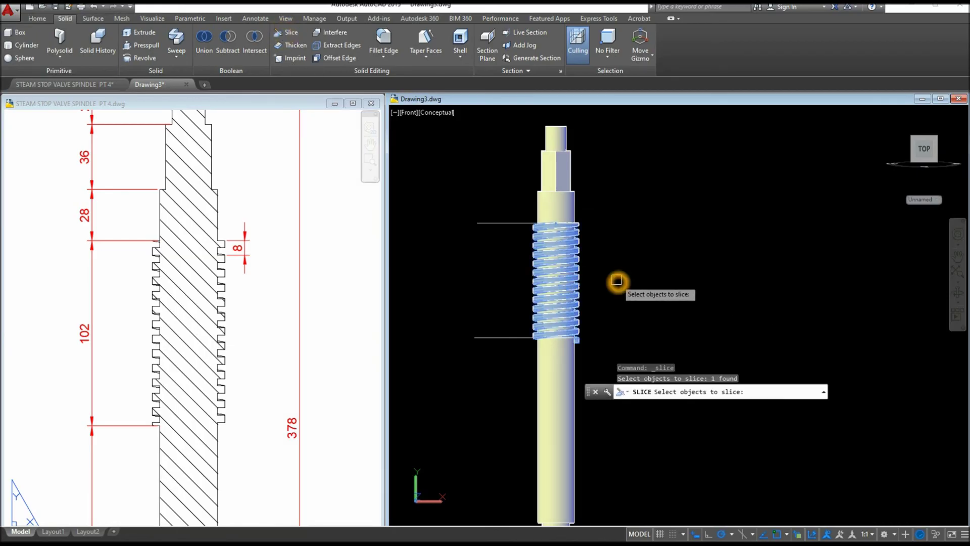
key("Return")
scroll(617, 336, "up", 3)
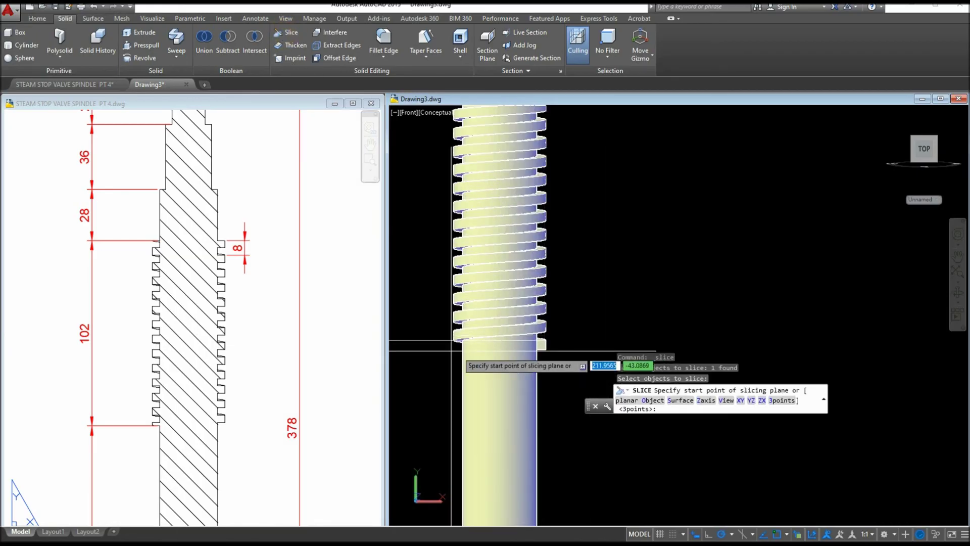
middle_click_drag(433, 352, 519, 353)
left_click(422, 340)
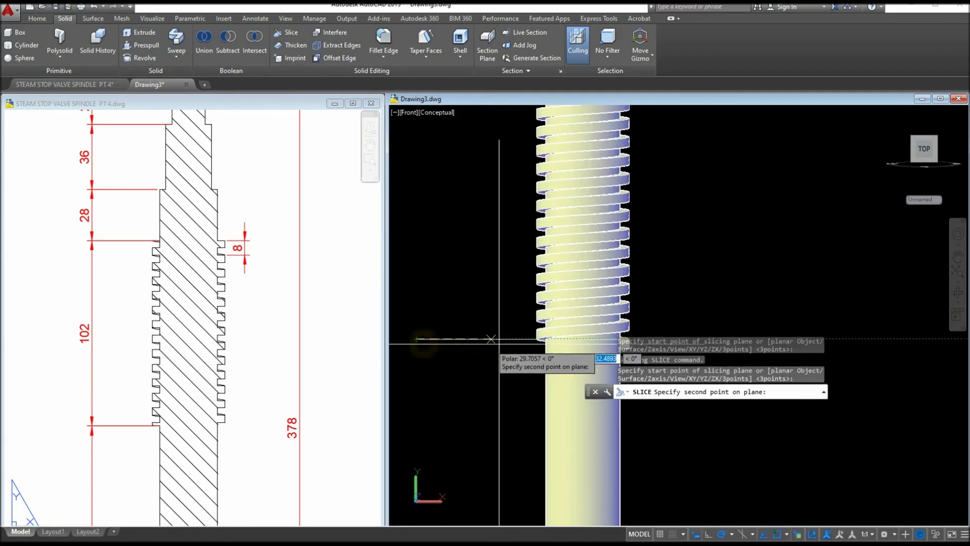
middle_click_drag(690, 312, 657, 271)
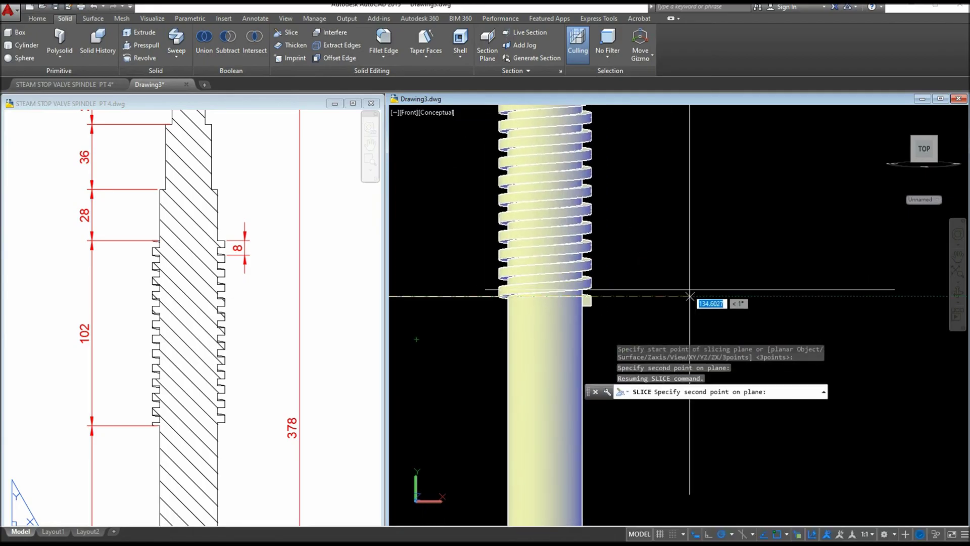
left_click(710, 295)
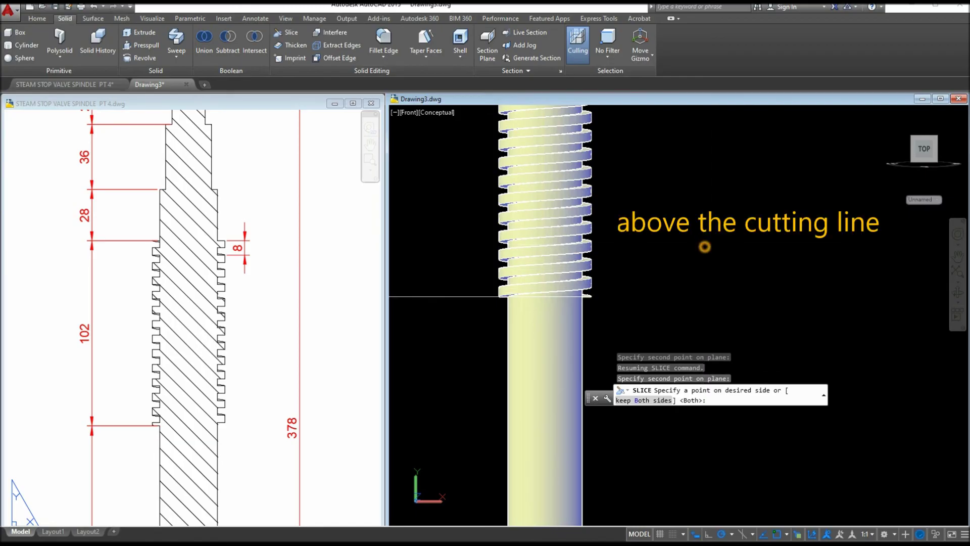
left_click(697, 271)
Examine the trimmed lower and upper ends of the thread coil from different angles
middle_click_drag(648, 301, 609, 344, "shift")
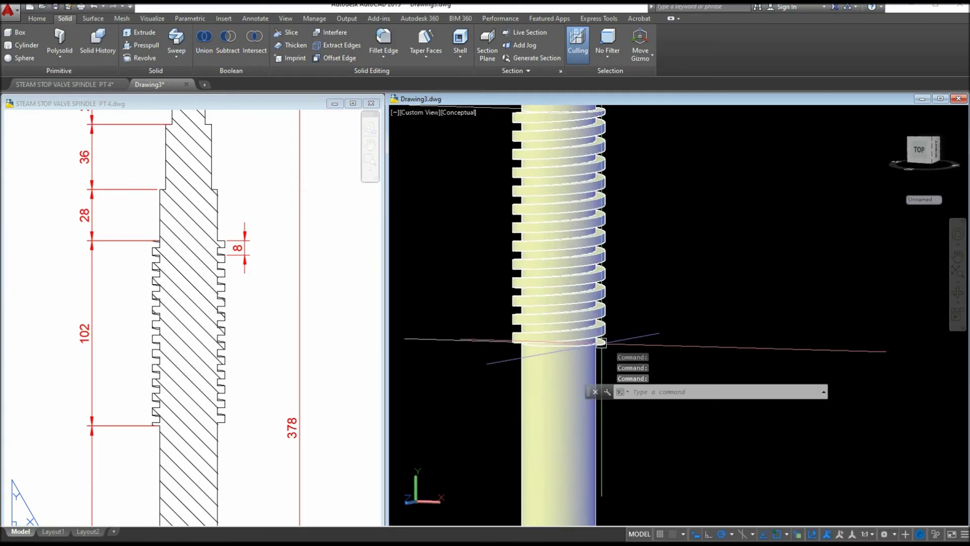
scroll(606, 335, "down", 5)
scroll(613, 225, "up", 4)
middle_click_drag(626, 250, 375, 260, "shift")
scroll(561, 245, "up", 5)
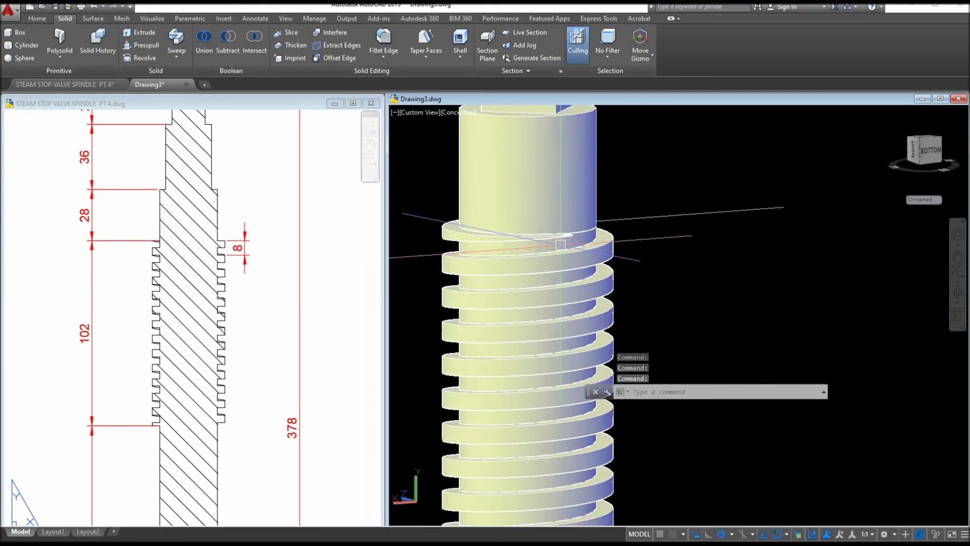
scroll(570, 246, "down", 4)
left_click(632, 230)
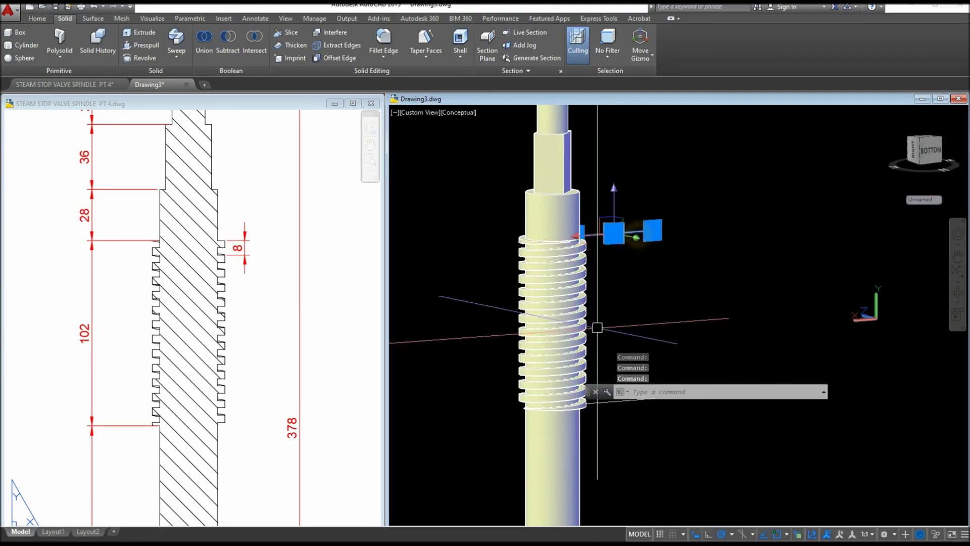
left_click(603, 424)
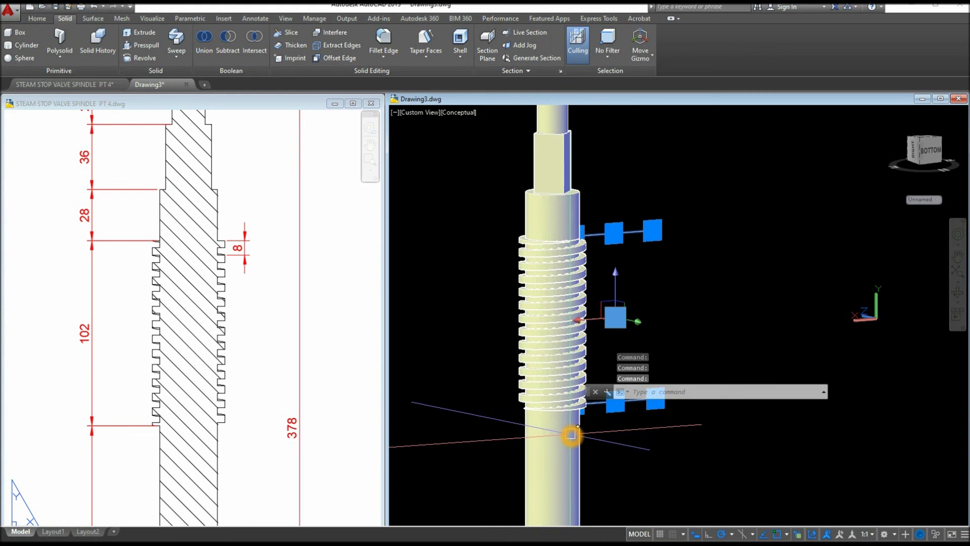
type("slice:")
key("Return")
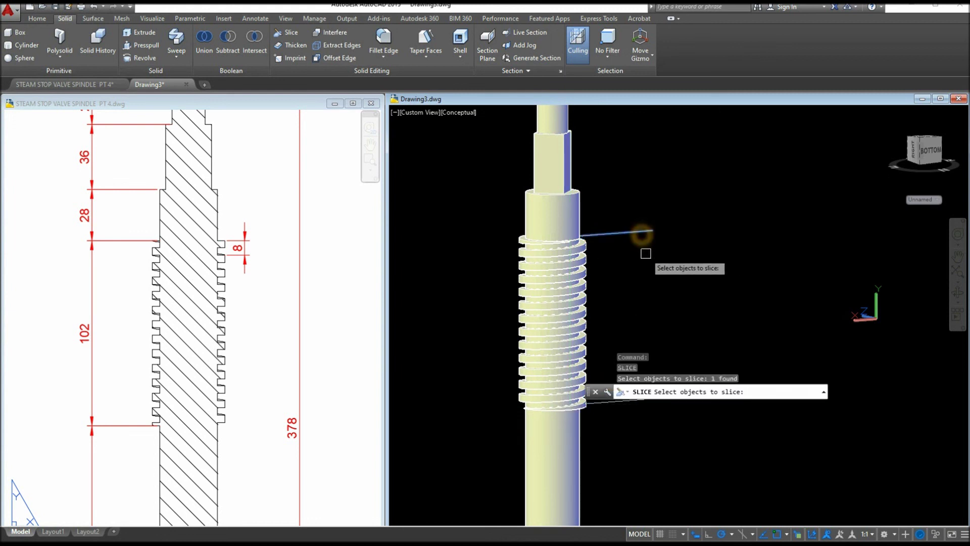
key("Escape")
Erase the upper and lower horizontal guide lines beside the thread and move the command line clear of the model
left_click(630, 235)
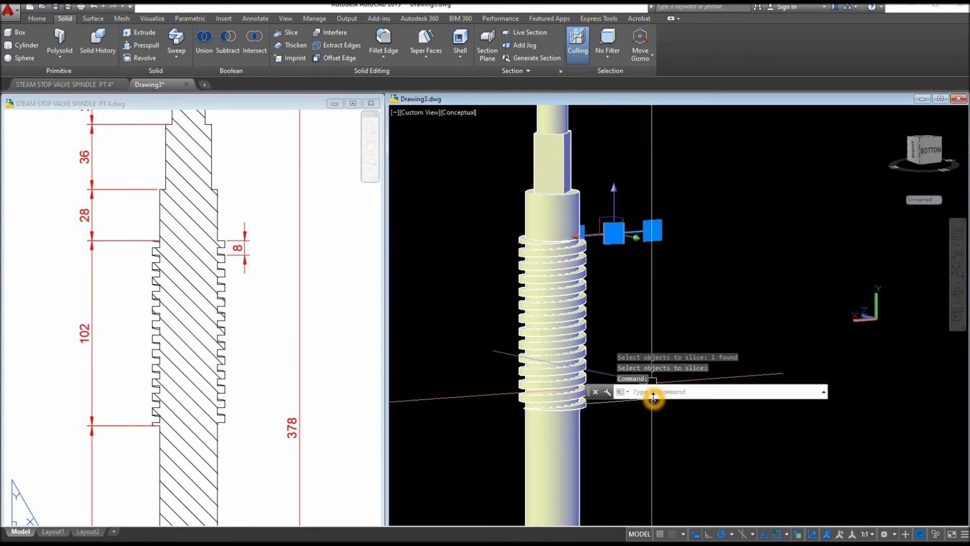
key("Delete")
left_click(617, 408)
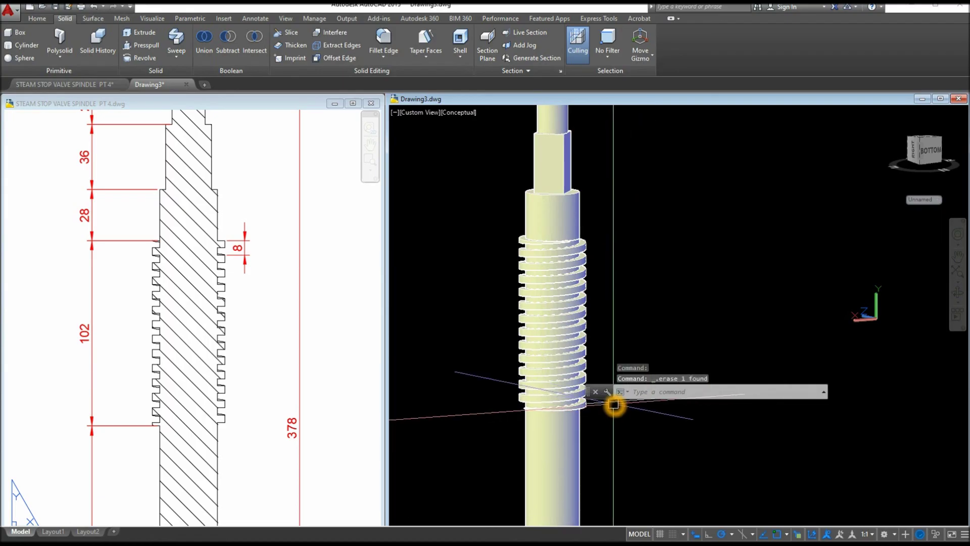
key("Delete")
left_click_drag(590, 393, 678, 516)
Union all the shaft sections and the trimmed thread coil into one single spindle solid
scroll(645, 338, "down", 3)
middle_click_drag(645, 338, 607, 364, "shift")
scroll(600, 372, "up", 3)
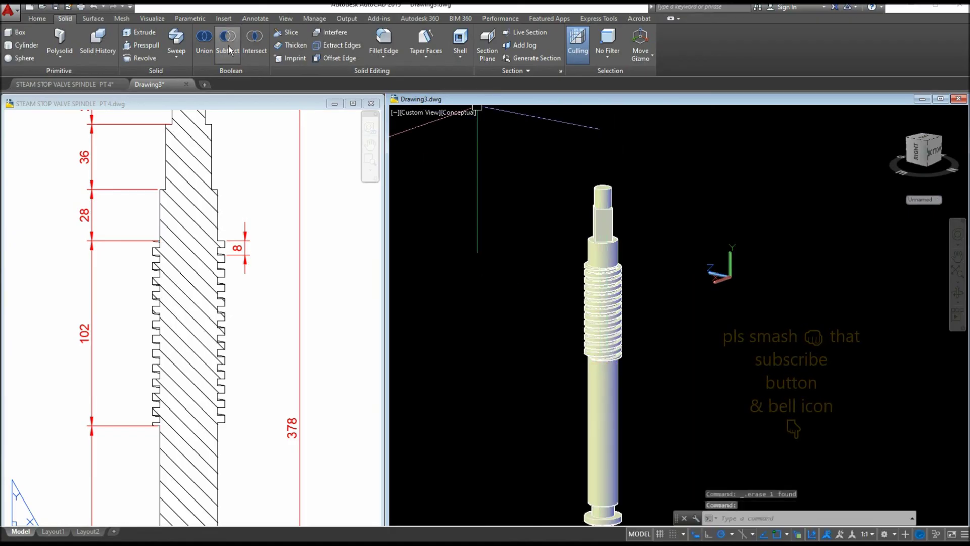
left_click(206, 41)
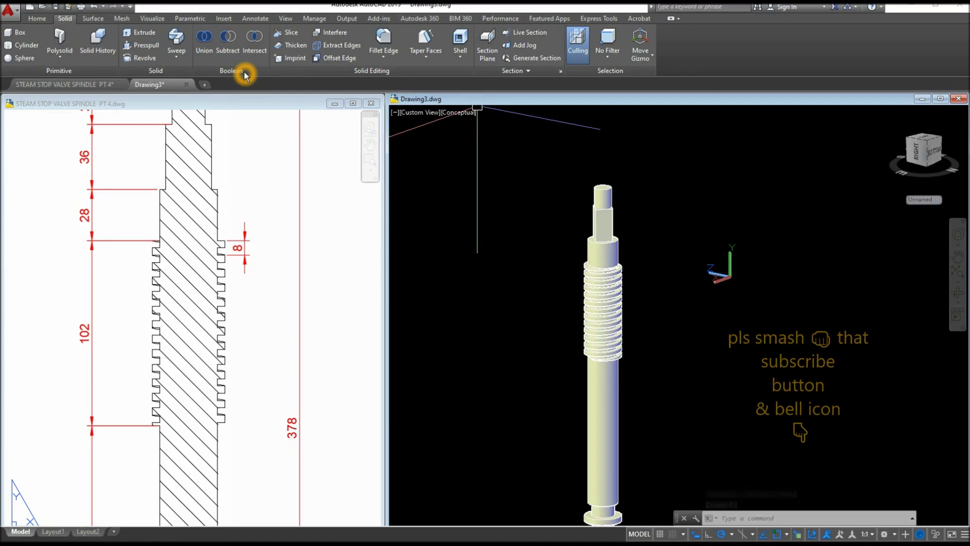
left_click(202, 41)
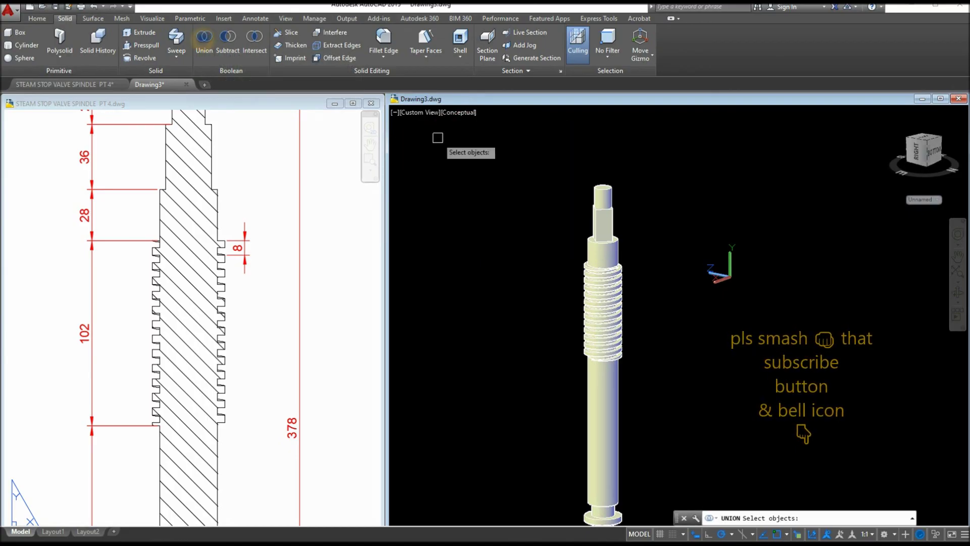
scroll(571, 212, "down", 2)
left_click(557, 178)
left_click(665, 445)
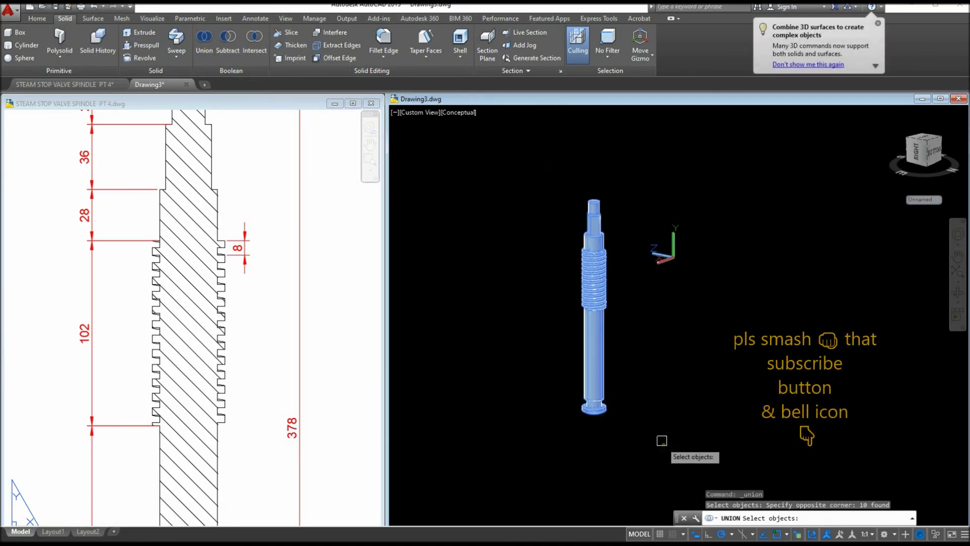
key("Return")
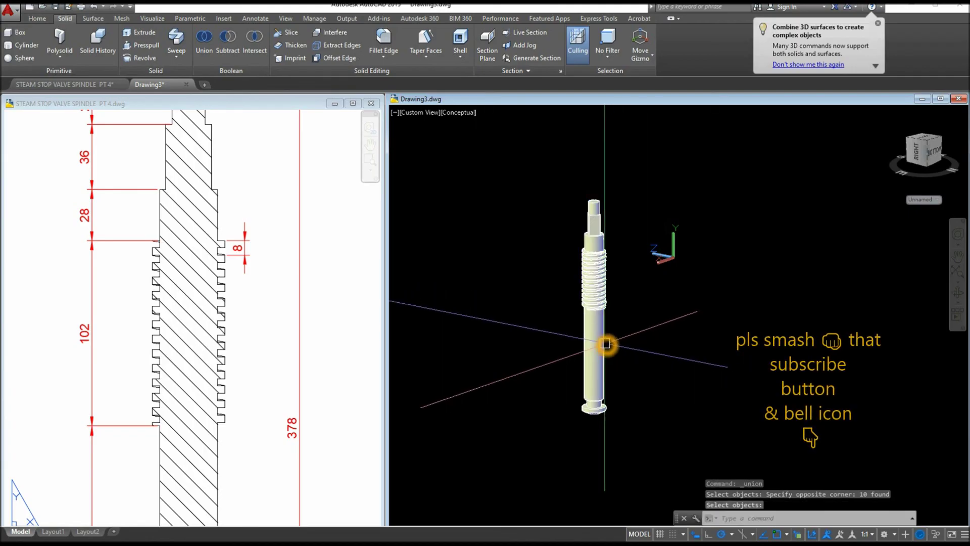
left_click(606, 339)
key("Escape")
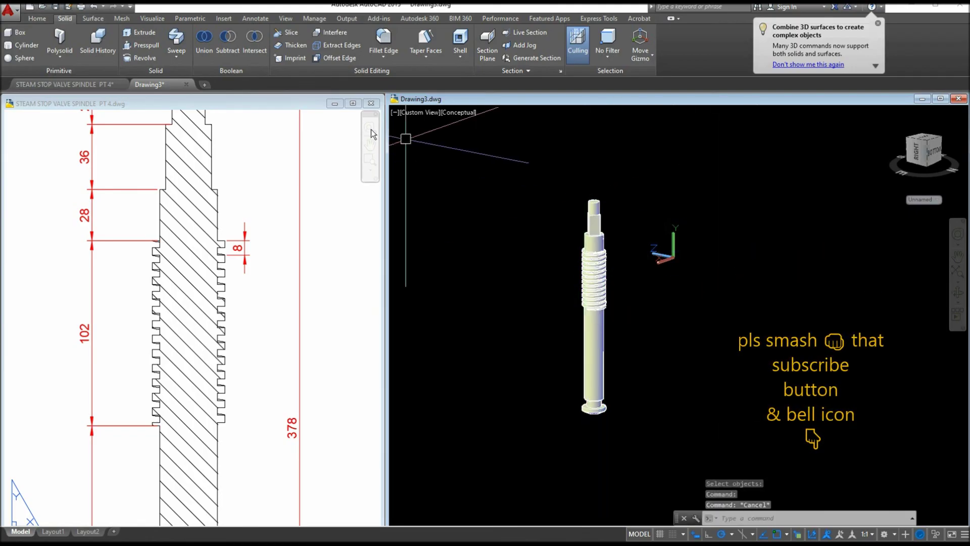
Set the model's visual style to Realistic and inspect the finished spindle from several angles
left_click(412, 113)
left_click(461, 177)
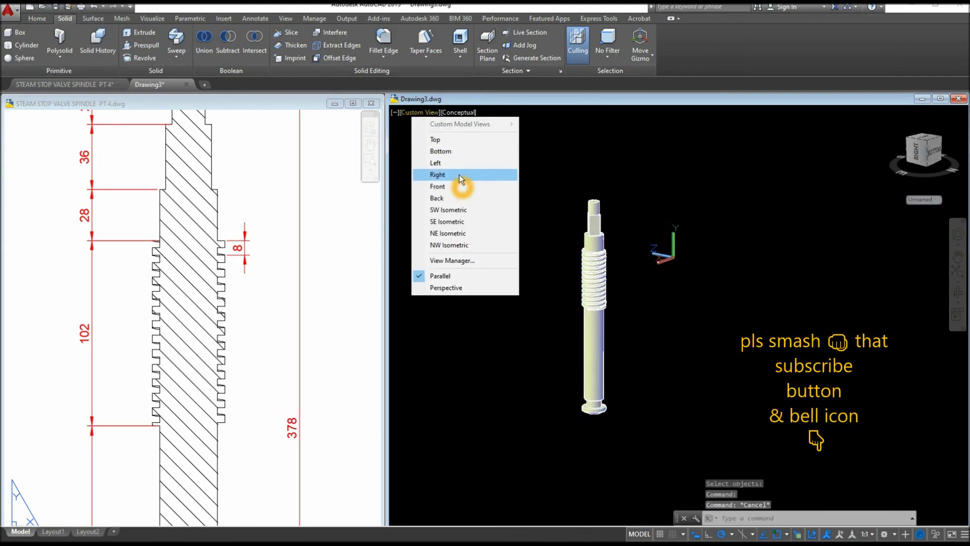
left_click(466, 113)
left_click(464, 112)
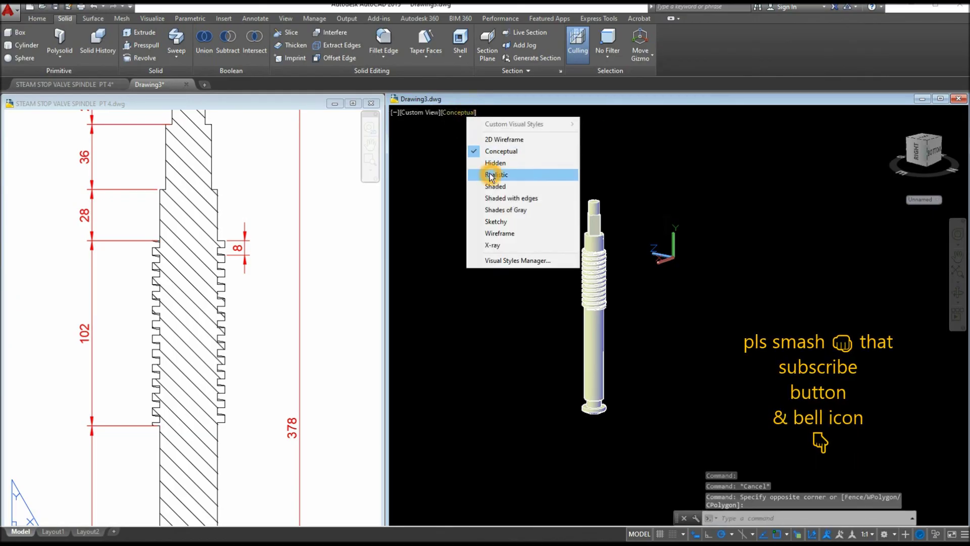
left_click(490, 176)
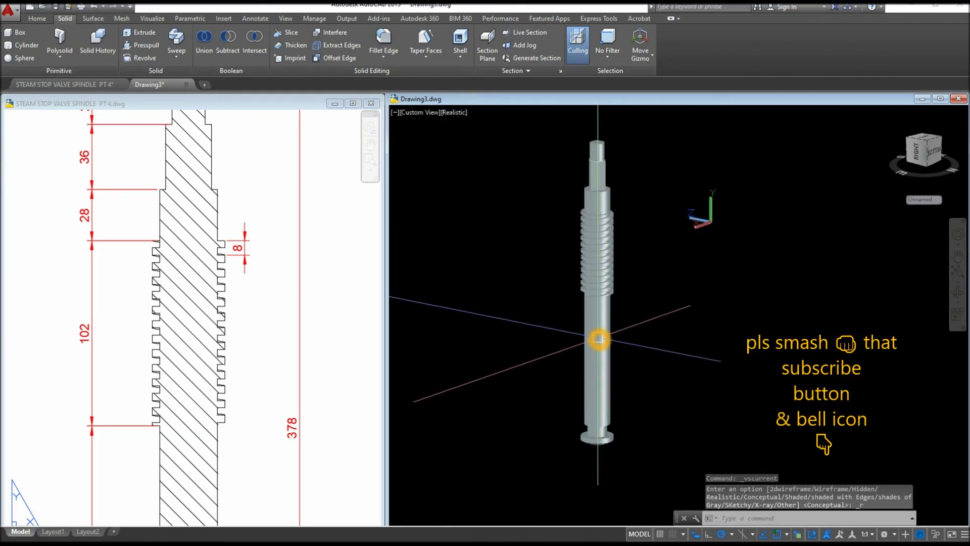
middle_click_drag(599, 338, 526, 342, "shift")
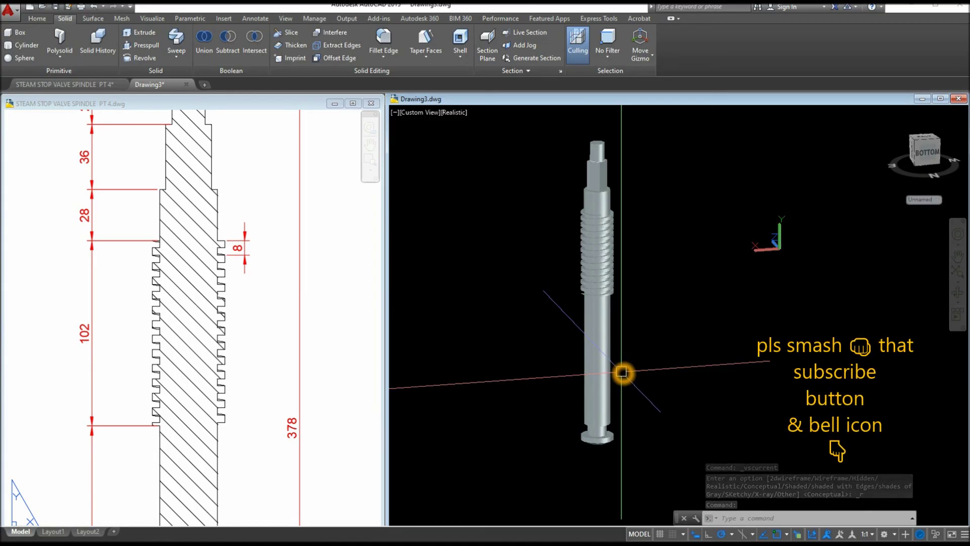
scroll(622, 372, "up", 3)
middle_click_drag(622, 372, 620, 384)
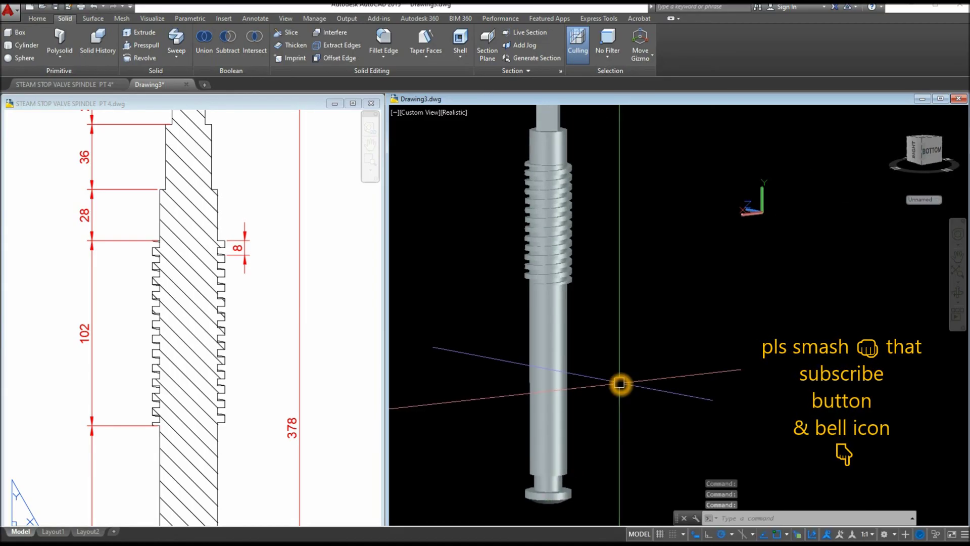